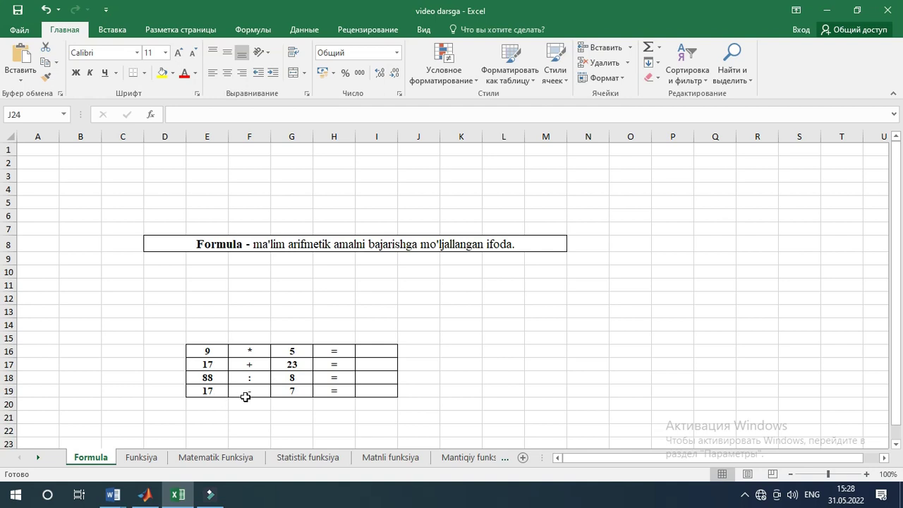
- Enter =E16*G16 in I16, multiplying 9 by 5 to show 45
left_click(373, 351)
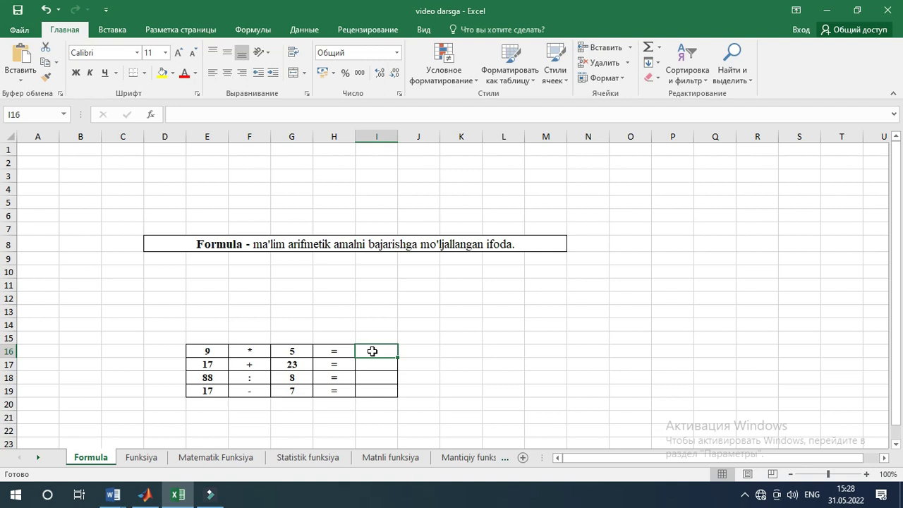
type("=")
left_click(212, 355)
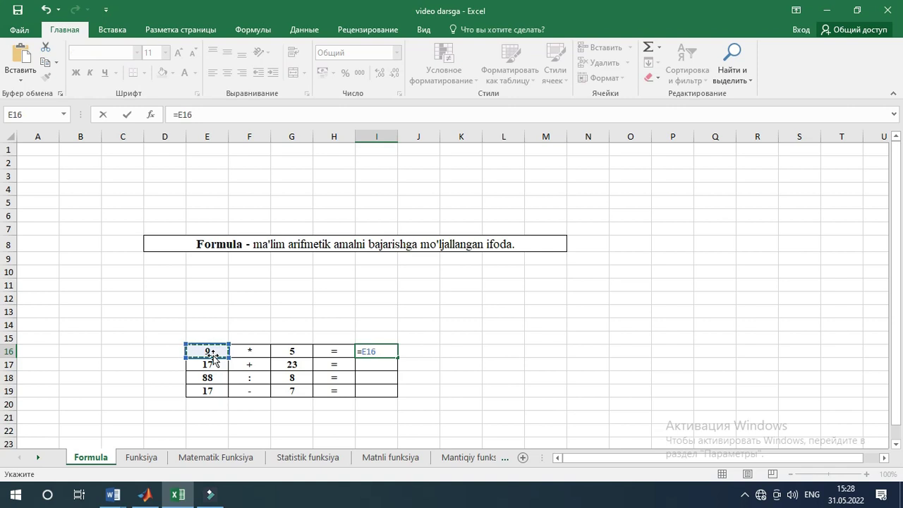
type("*")
left_click(292, 353)
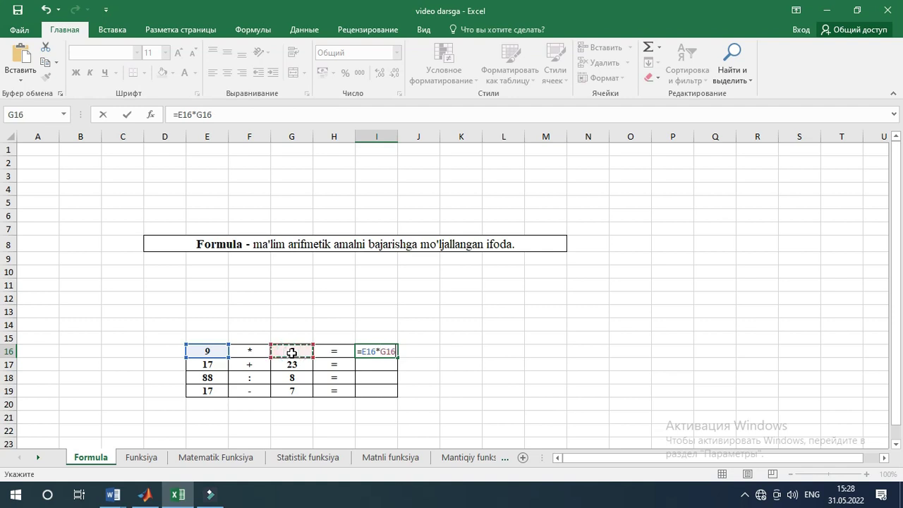
key("Return")
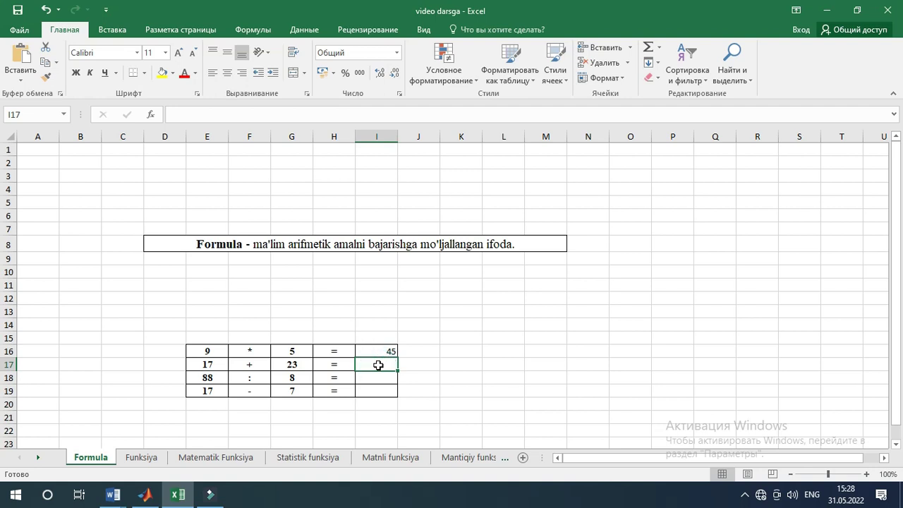
- Enter =E17+G17 in I17, adding 17 and 23 to show 40
type("=")
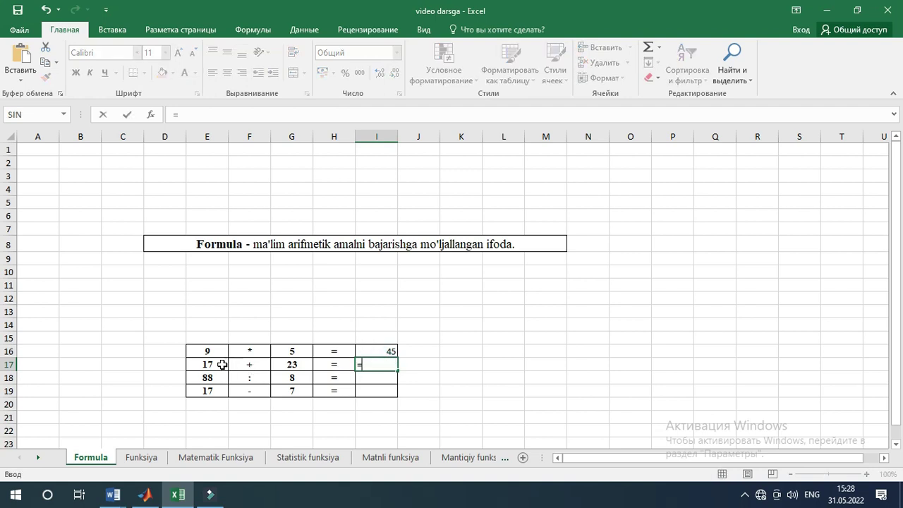
left_click(222, 364)
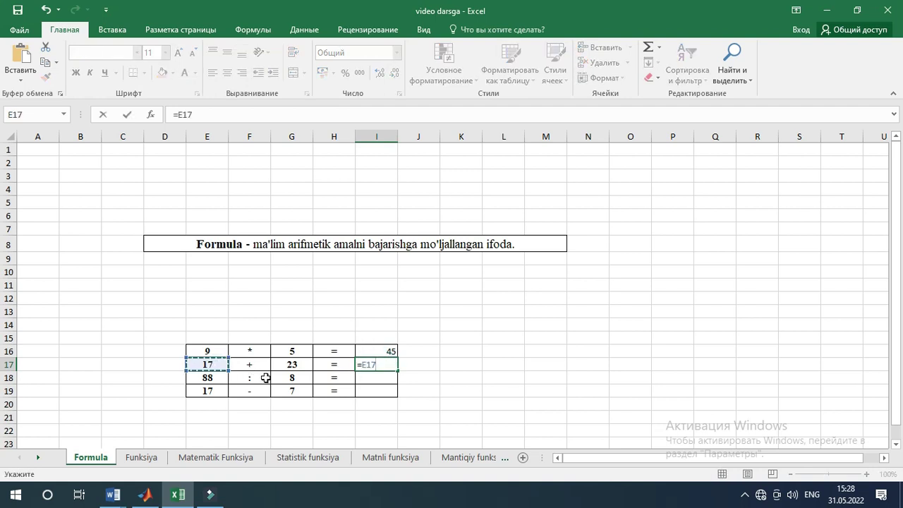
type("=")
left_click(293, 365)
key("Return")
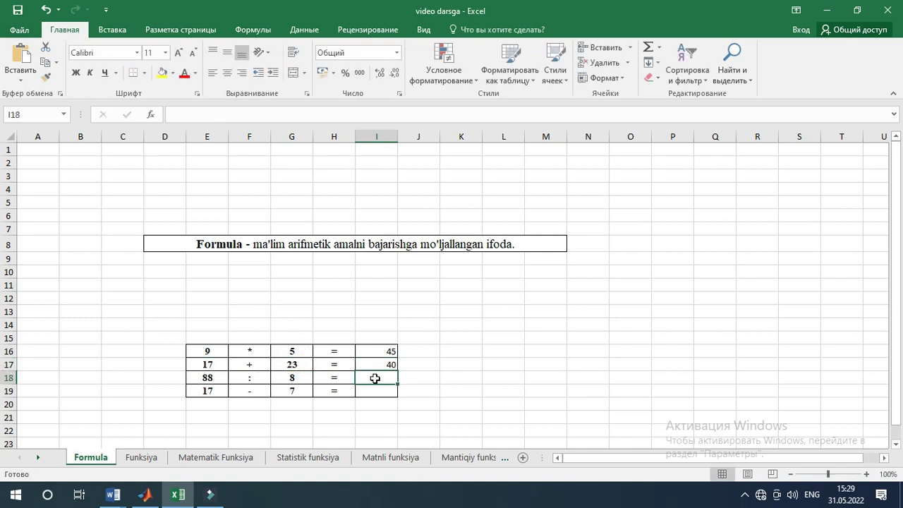
- Enter =E18/G18 in I18, dividing 88 by 8 to show 11
type("=")
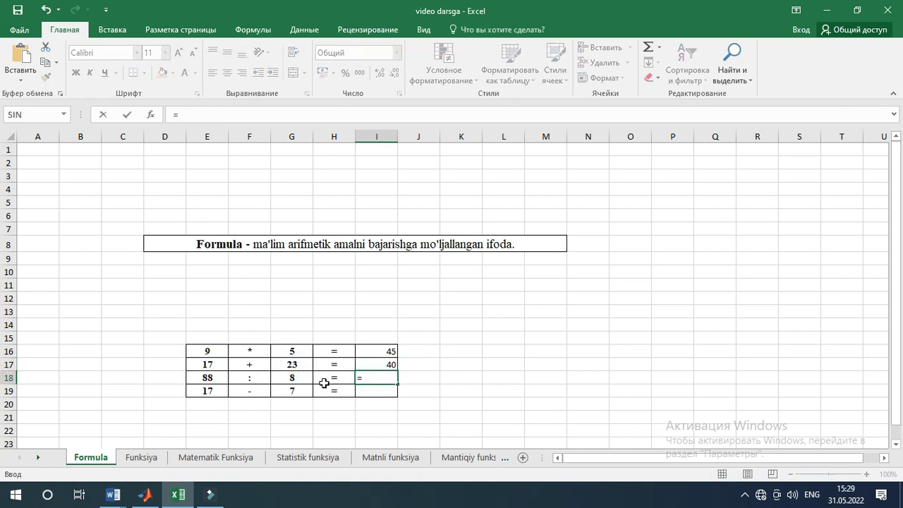
left_click(211, 379)
type("/")
left_click(295, 378)
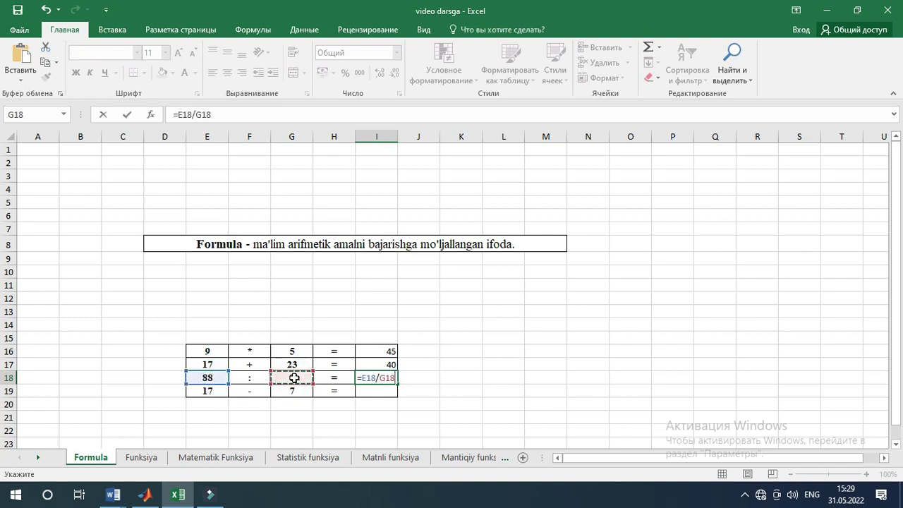
key("Return")
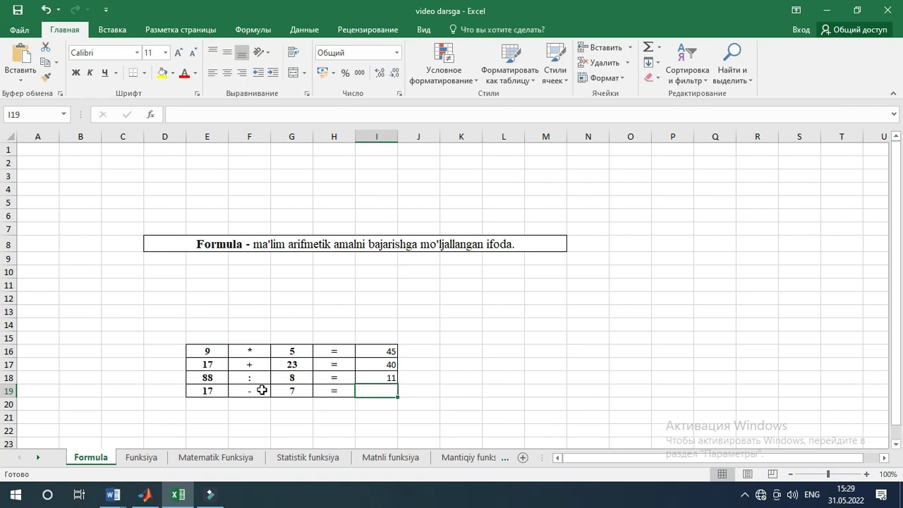
- Enter =E19-G19 in I19 to show 10, then switch to the Funksiya sheet
type("=")
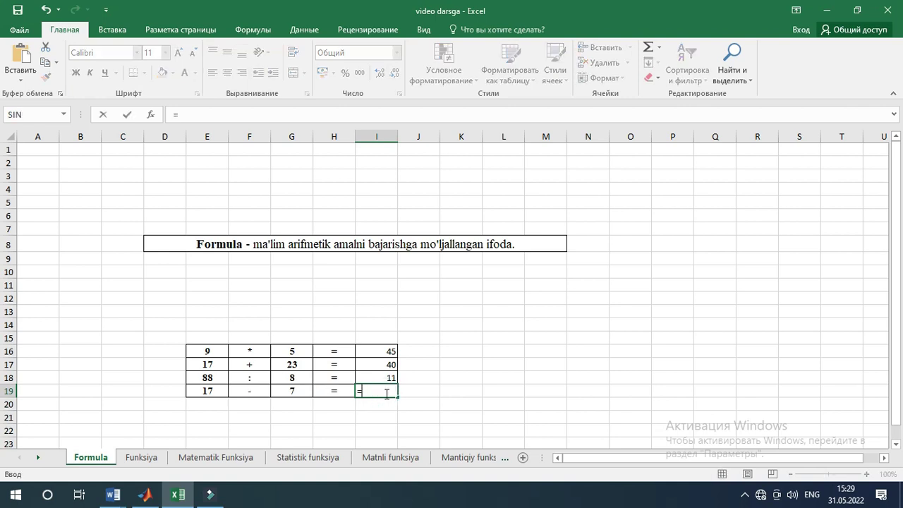
left_click(210, 391)
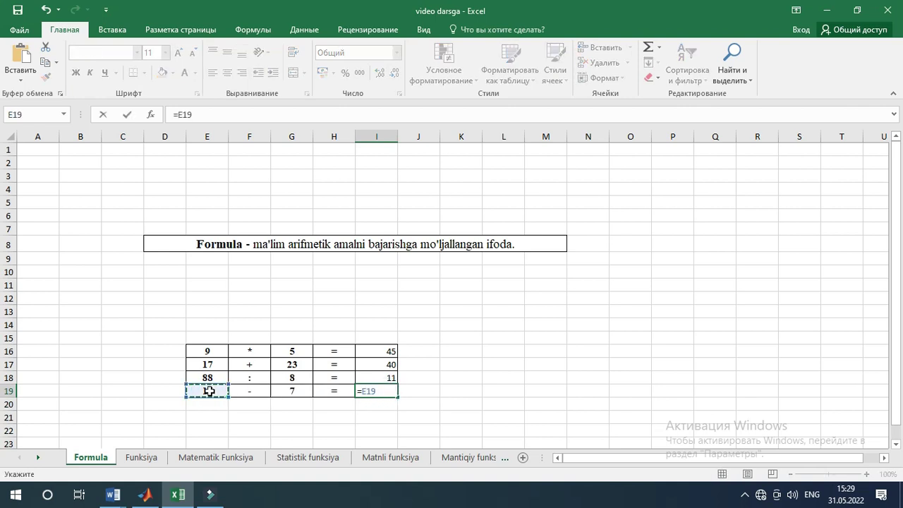
type("-")
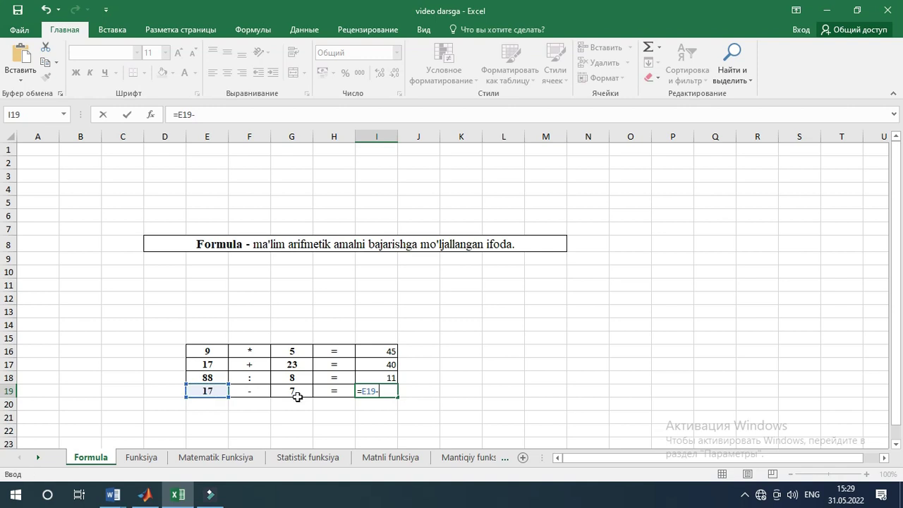
left_click(294, 393)
key("Return")
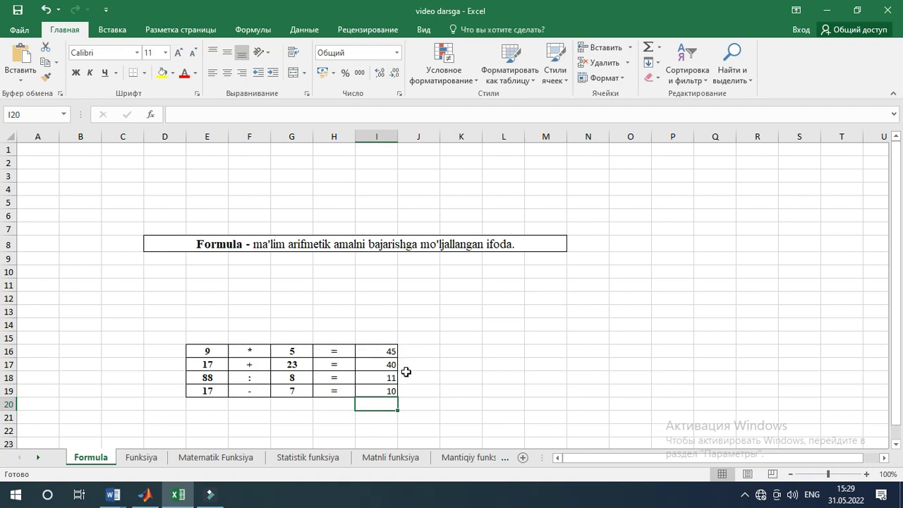
left_click(143, 459)
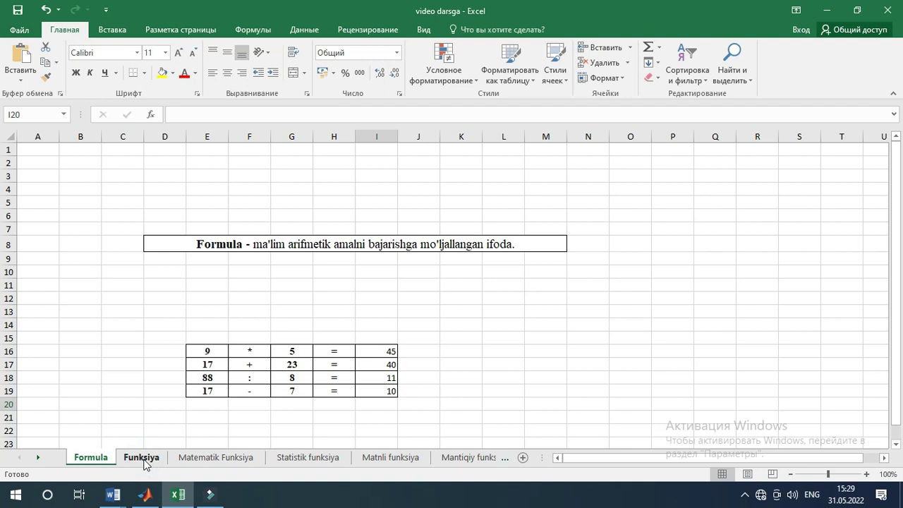
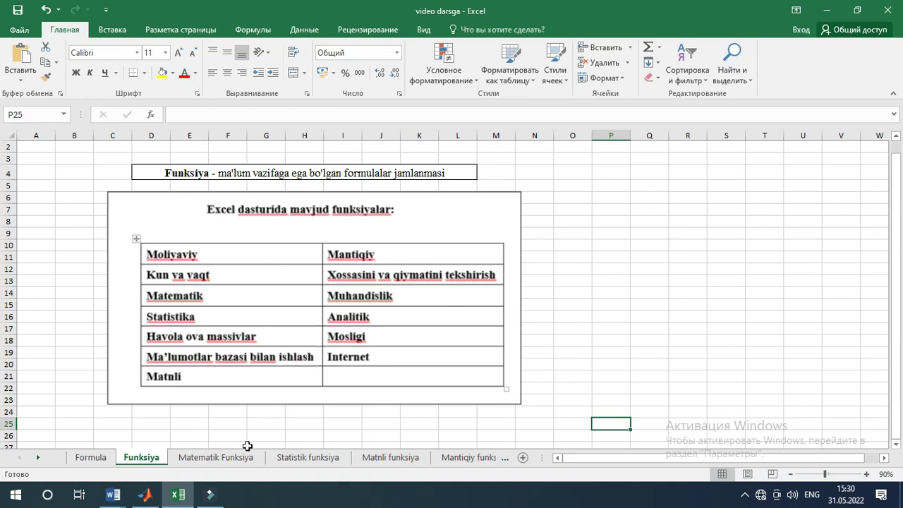
- Switch to the 'Matematik Funksiya' sheet
left_click(213, 458)
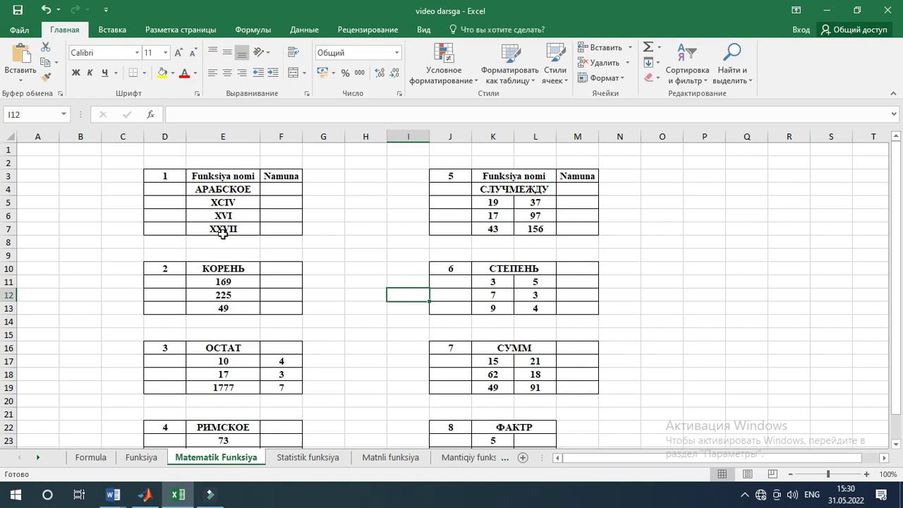
- In F5, insert the АРАБСКОЕ function from the Математические category
left_click(275, 204)
type("=")
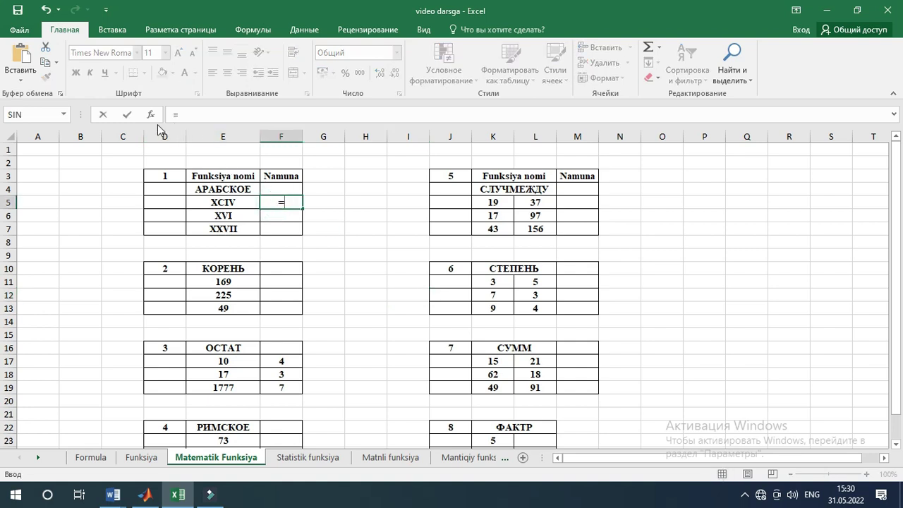
left_click(150, 115)
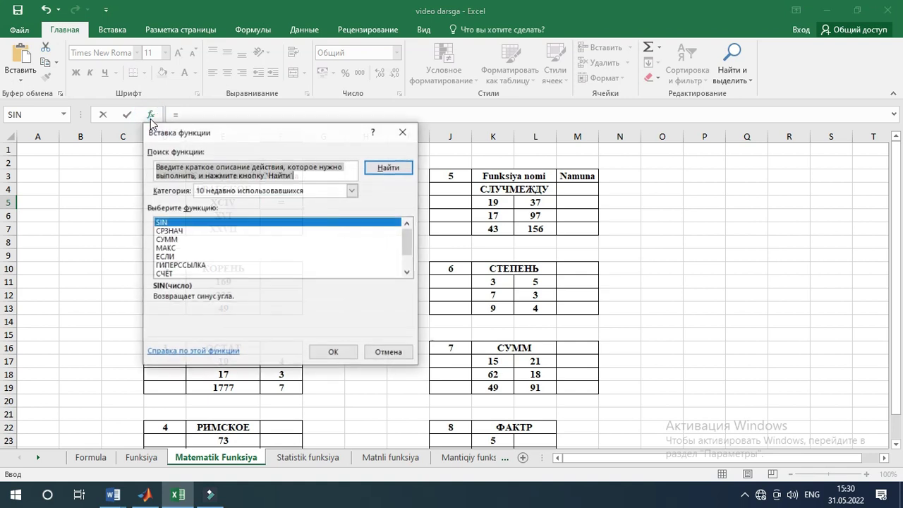
left_click(353, 192)
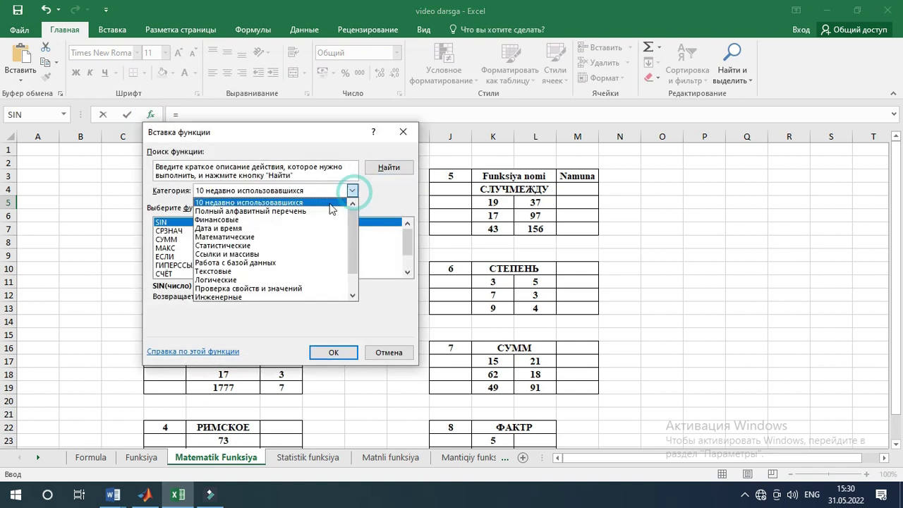
left_click(240, 237)
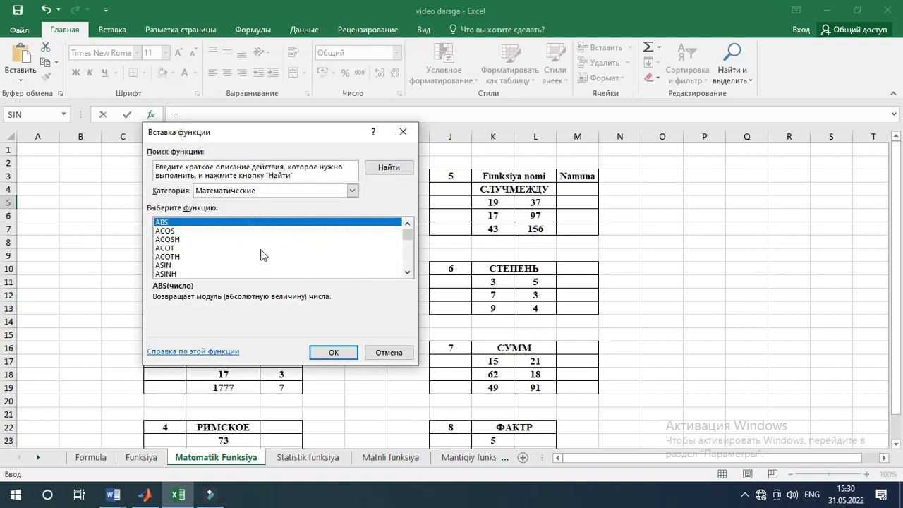
scroll(262, 253, "down", 2)
scroll(261, 253, "down", 5)
scroll(262, 253, "down", 2)
scroll(261, 253, "up", 1)
scroll(261, 253, "up", 1)
left_click(181, 274)
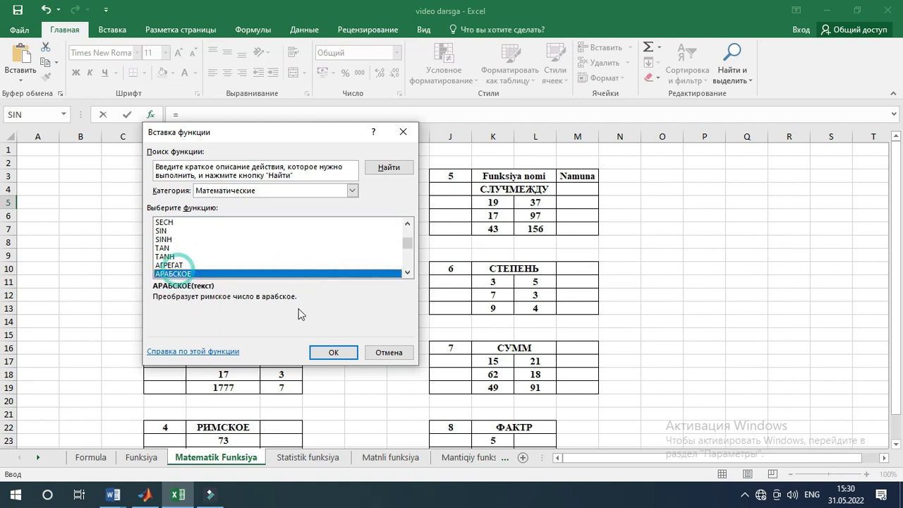
left_click(328, 355)
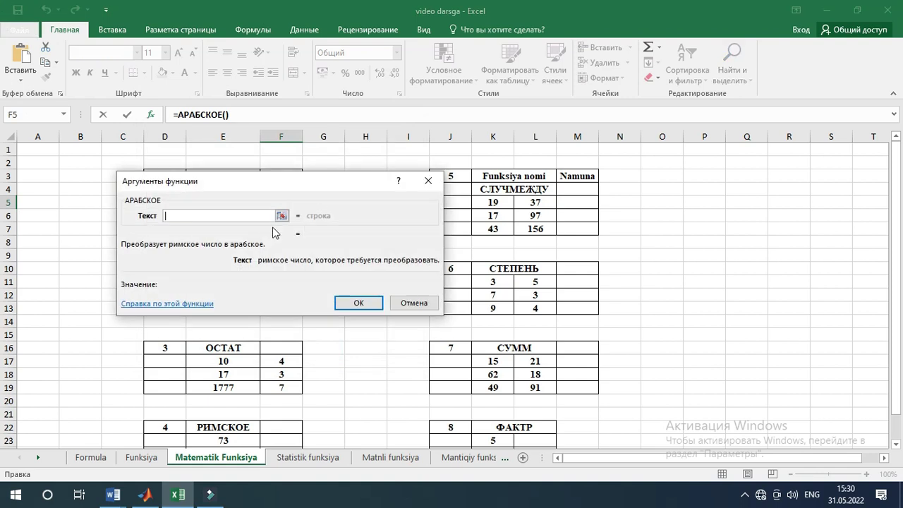
- Set АРАБСКОЕ's Текст to E5, giving 94, and fill down to F7 for 16 and 27
left_click_drag(308, 183, 510, 163)
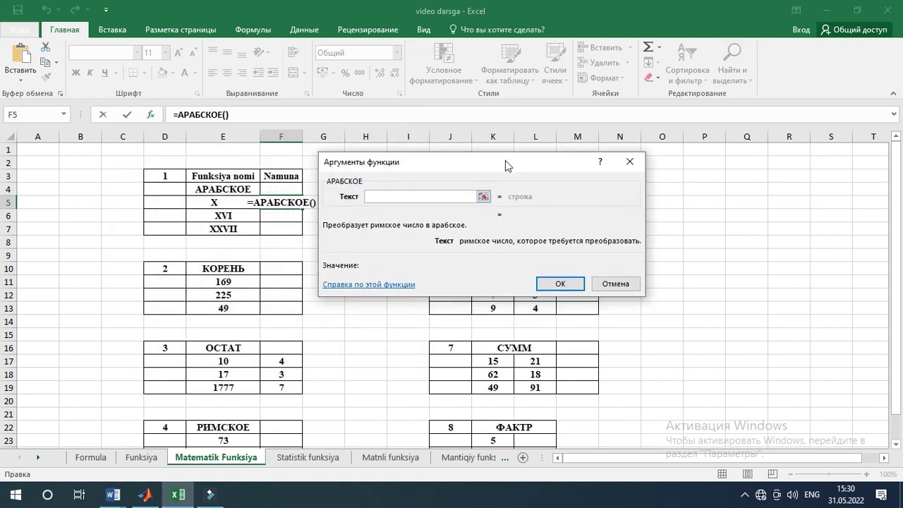
left_click(194, 205)
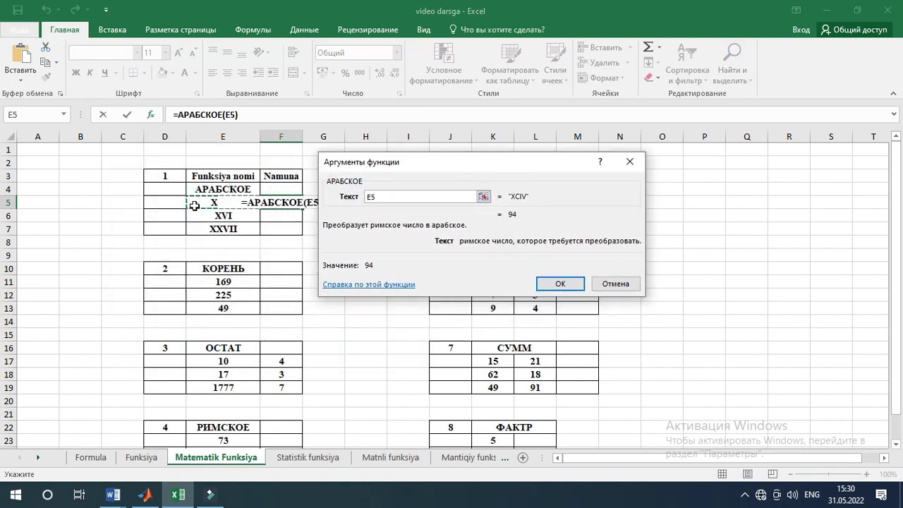
left_click(561, 285)
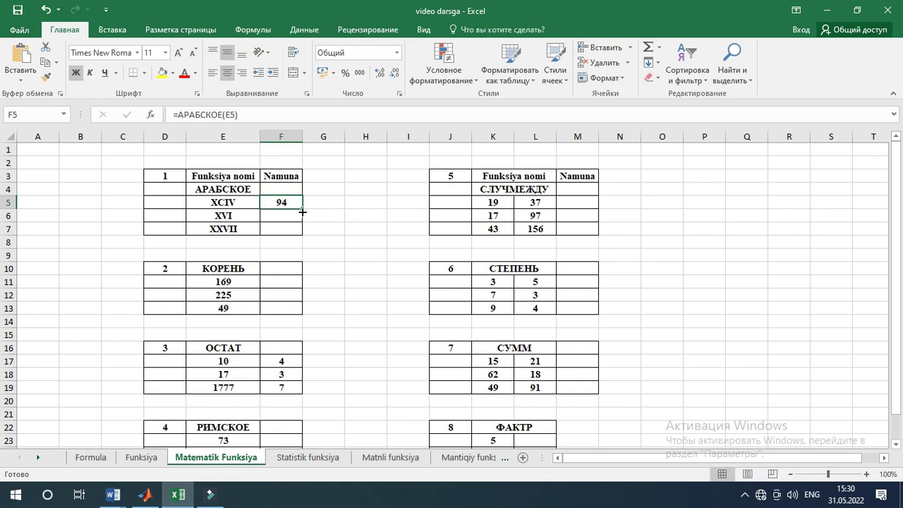
left_click_drag(300, 210, 299, 236)
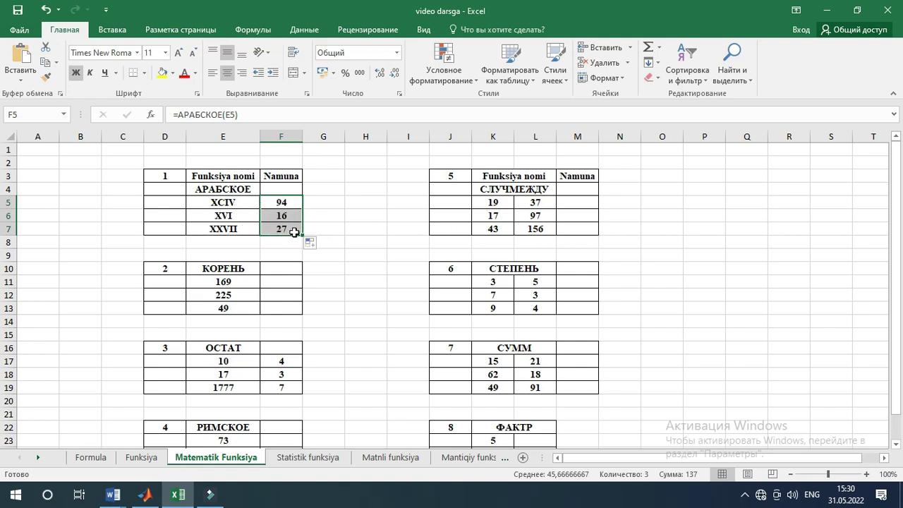
left_click(276, 285)
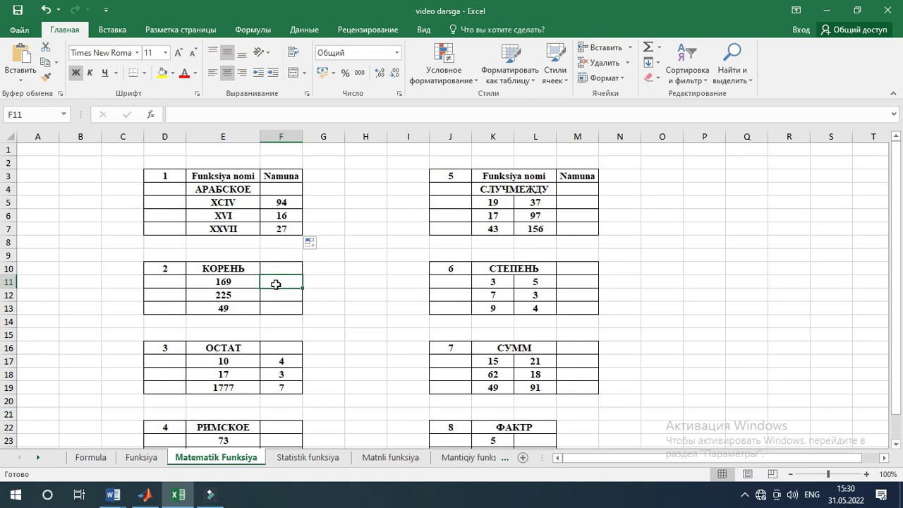
- Insert the КОРЕНЬ square root function into F11
type("=")
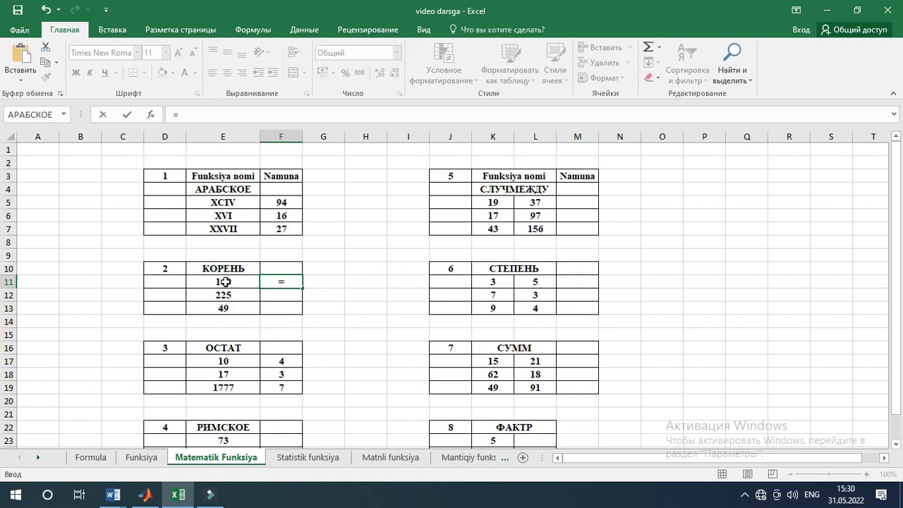
left_click(153, 114)
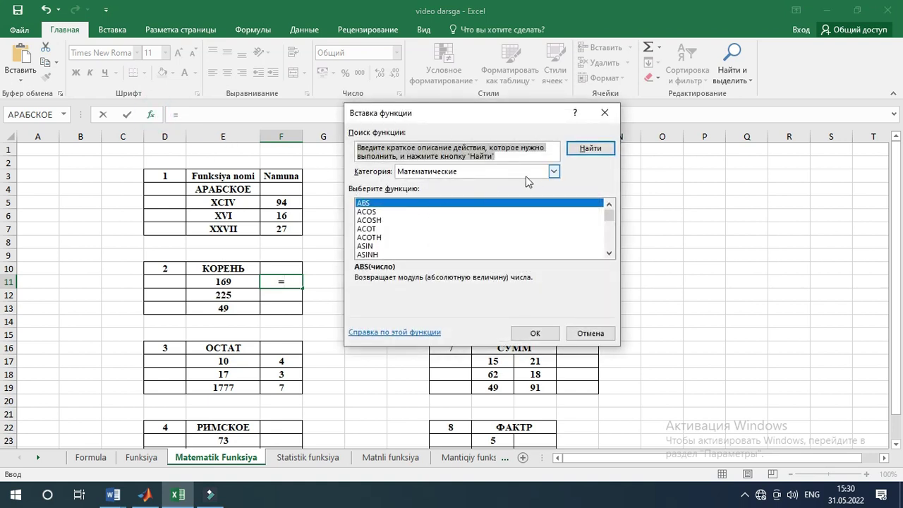
scroll(463, 233, "down", 2)
scroll(460, 233, "down", 3)
scroll(451, 234, "down", 1)
scroll(447, 235, "down", 2)
scroll(438, 236, "down", 1)
scroll(437, 236, "down", 2)
scroll(435, 237, "down", 1)
scroll(435, 238, "down", 1)
scroll(436, 238, "up", 1)
scroll(436, 238, "up", 1)
left_click(377, 222)
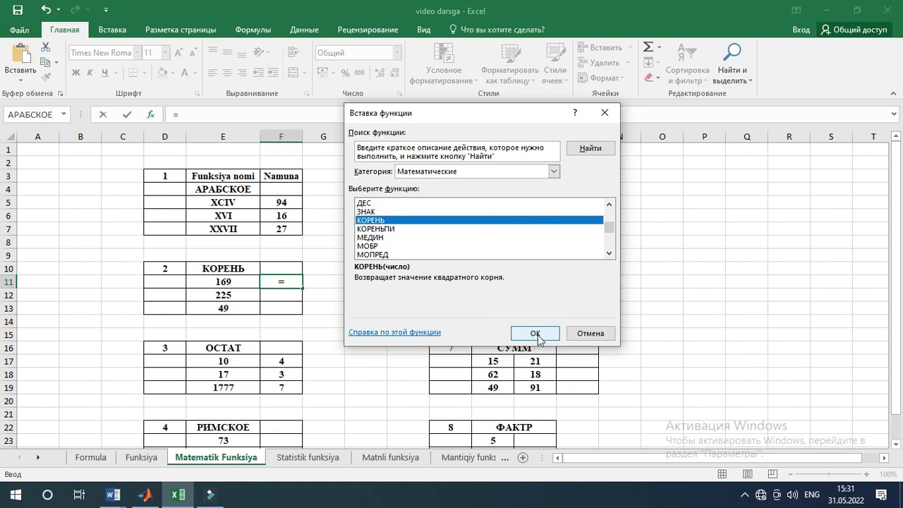
left_click(536, 333)
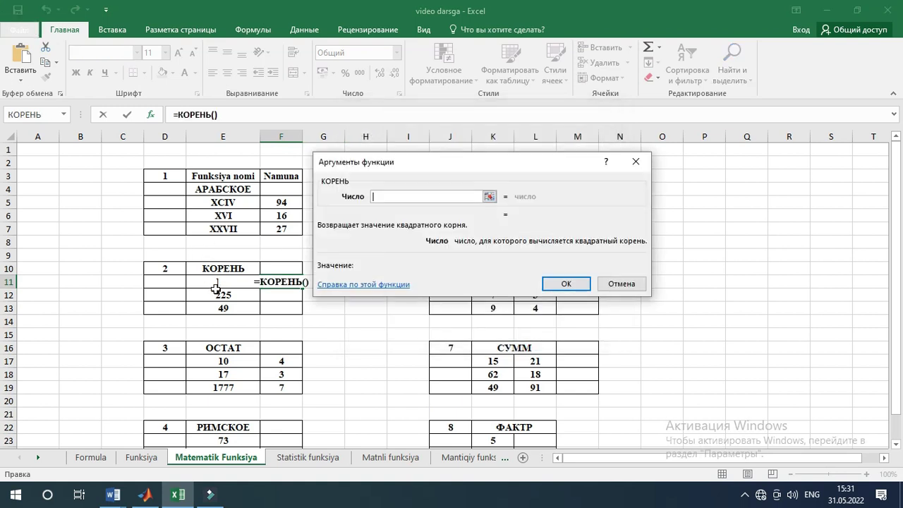
- Point КОРЕНЬ at E11 for 13, then fill down to F13 for 15 and 7
left_click(202, 282)
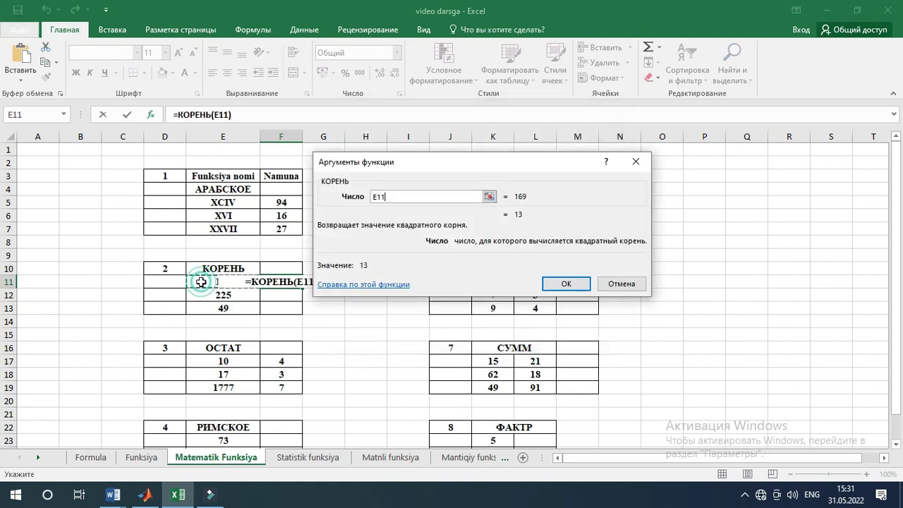
left_click(566, 283)
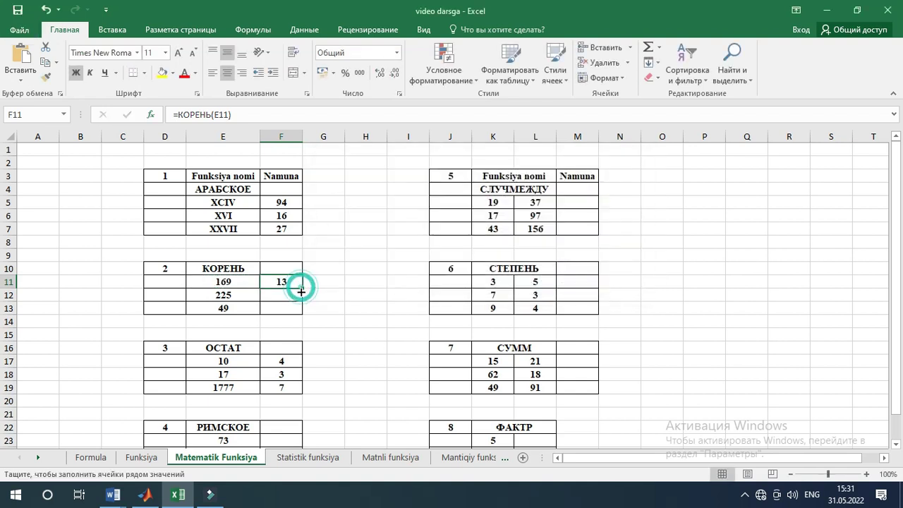
left_click_drag(302, 288, 302, 313)
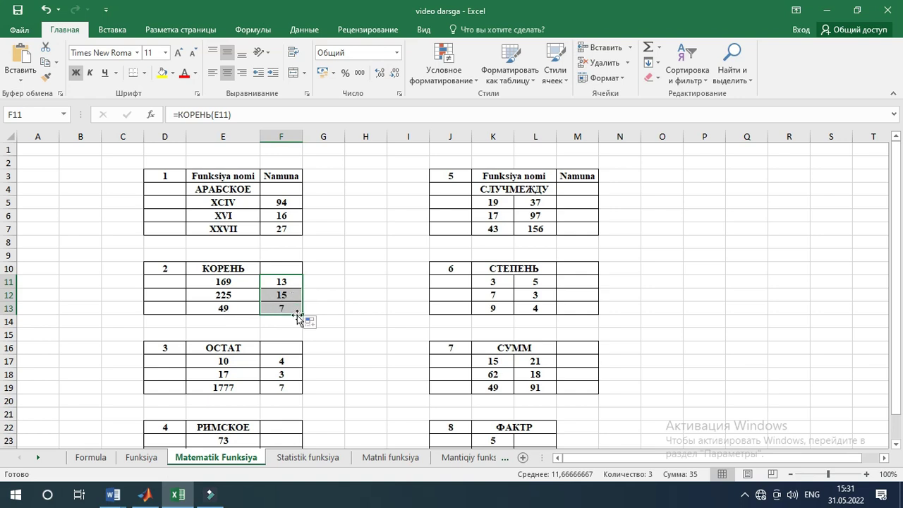
left_click(314, 360)
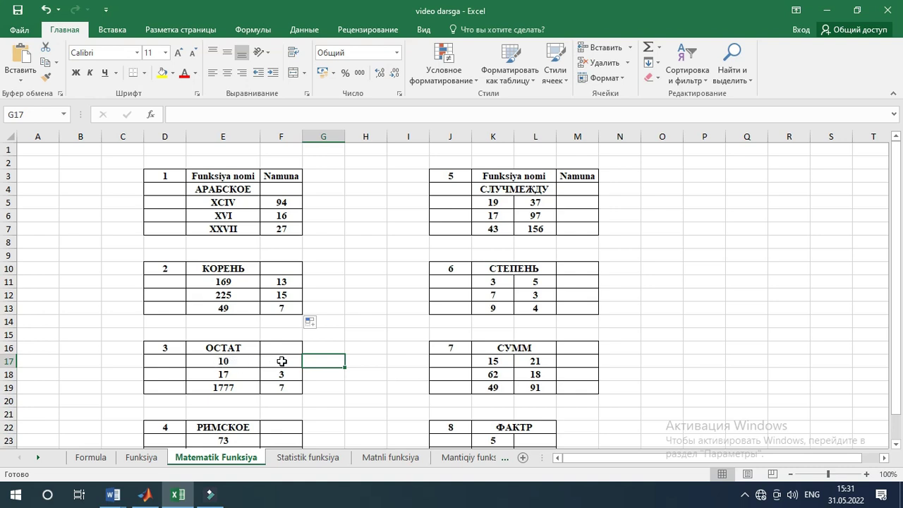
- Insert the ОСТАТ remainder function into G17
type("=")
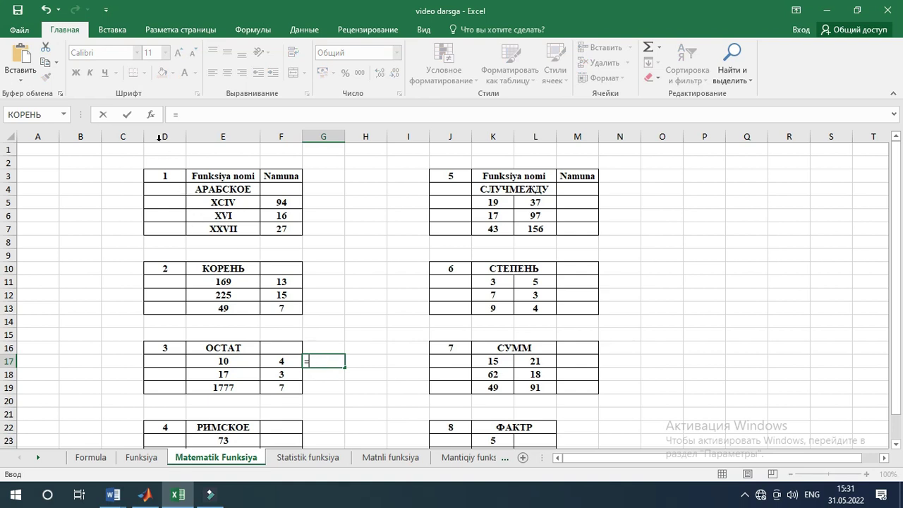
left_click(148, 121)
scroll(395, 251, "down", 1)
scroll(402, 244, "down", 1)
scroll(413, 234, "down", 1)
scroll(412, 233, "down", 3)
scroll(412, 234, "down", 2)
scroll(412, 234, "down", 3)
scroll(412, 234, "down", 2)
scroll(406, 239, "down", 1)
scroll(400, 244, "down", 1)
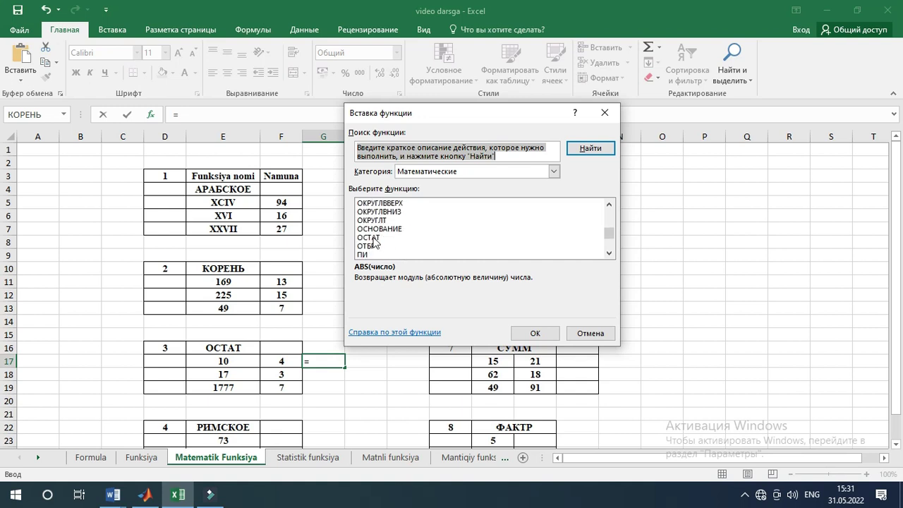
left_click(374, 238)
left_click(537, 333)
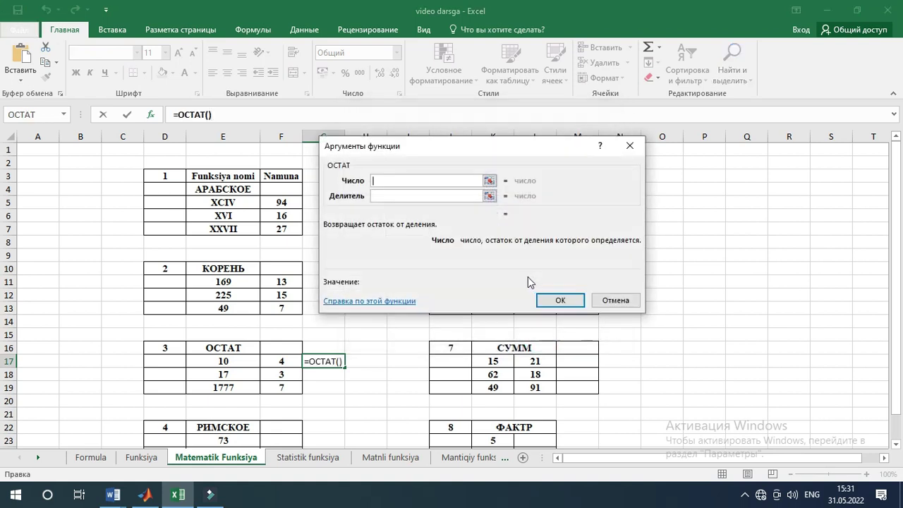
- Set ОСТАТ's Число to E17 and Делитель to F17, then fill down to G19
left_click(220, 362)
left_click(398, 195)
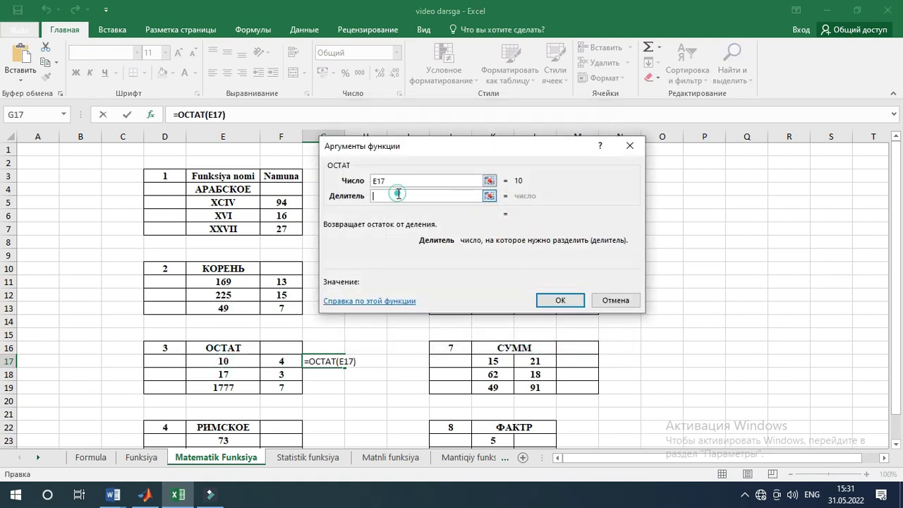
left_click(281, 363)
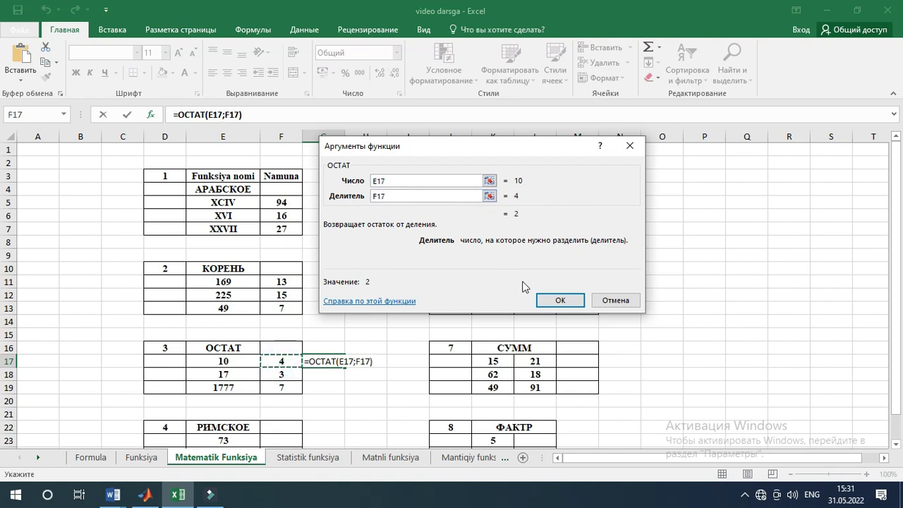
left_click(562, 302)
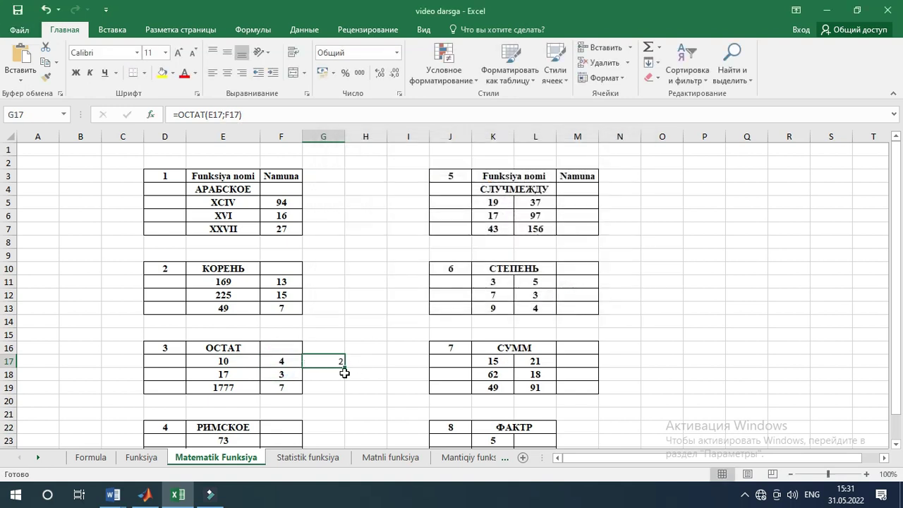
left_click_drag(345, 369, 344, 393)
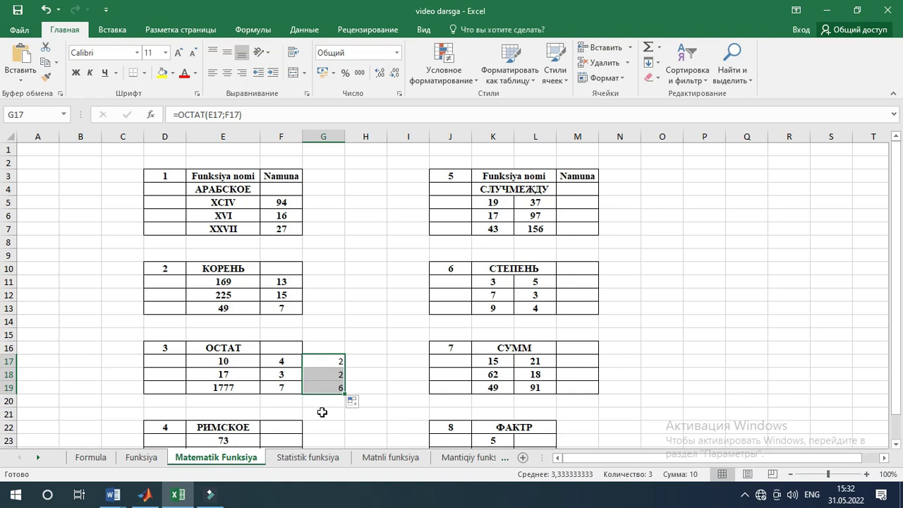
left_click(321, 412)
- Begin a formula in F23 and find РИМСКОЕ in the function list
scroll(322, 404, "down", 2)
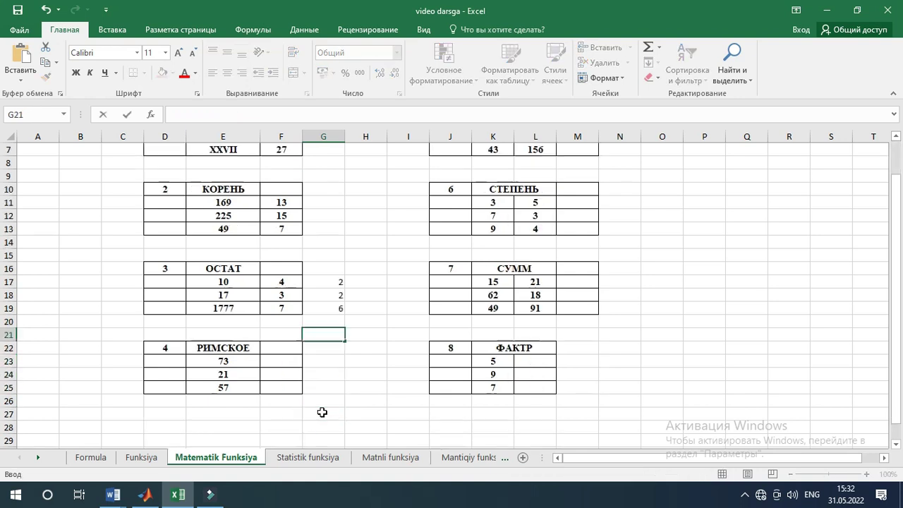
left_click(283, 361)
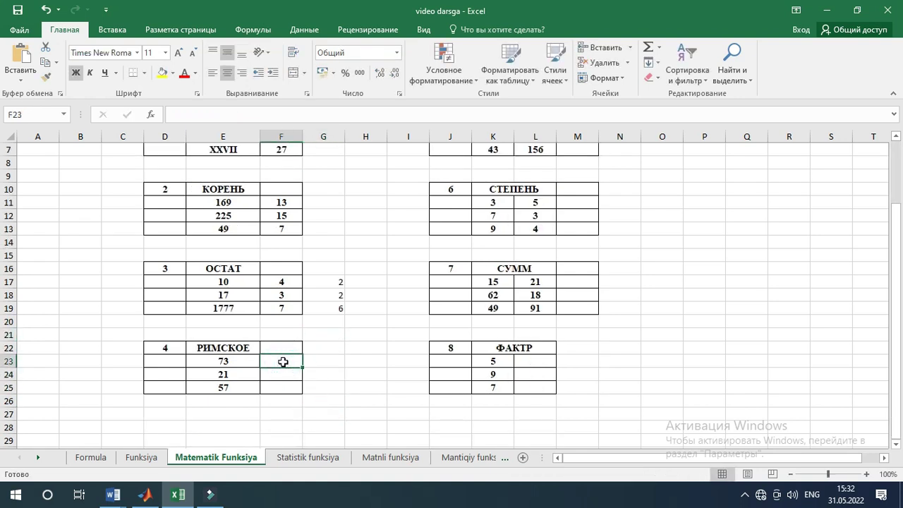
scroll(235, 291, "up", 2)
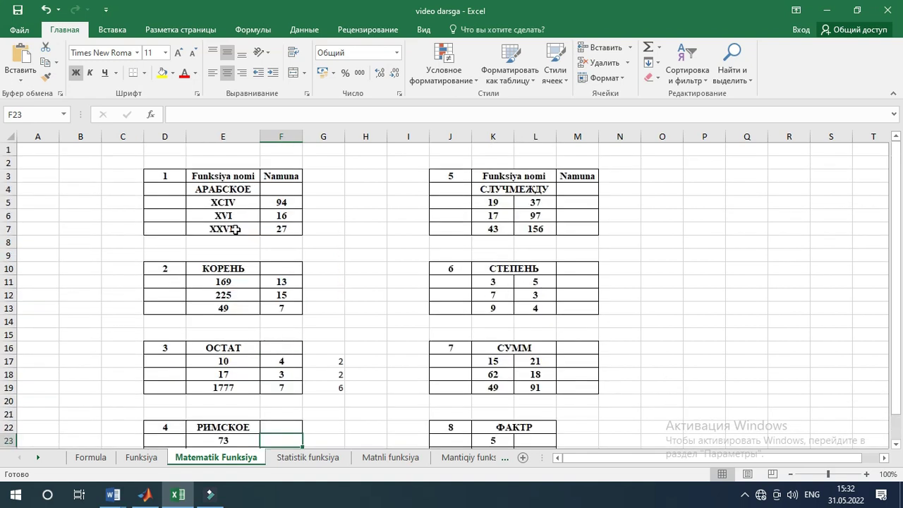
scroll(248, 289, "down", 3)
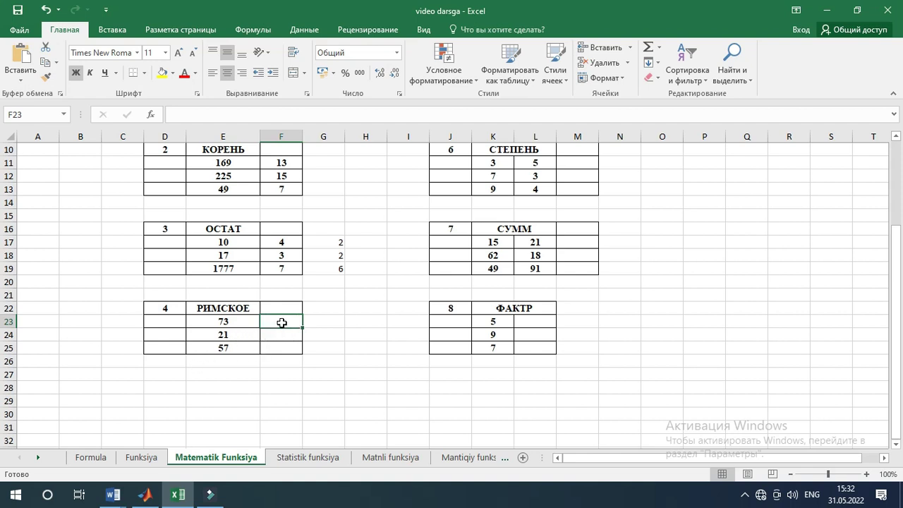
type("=")
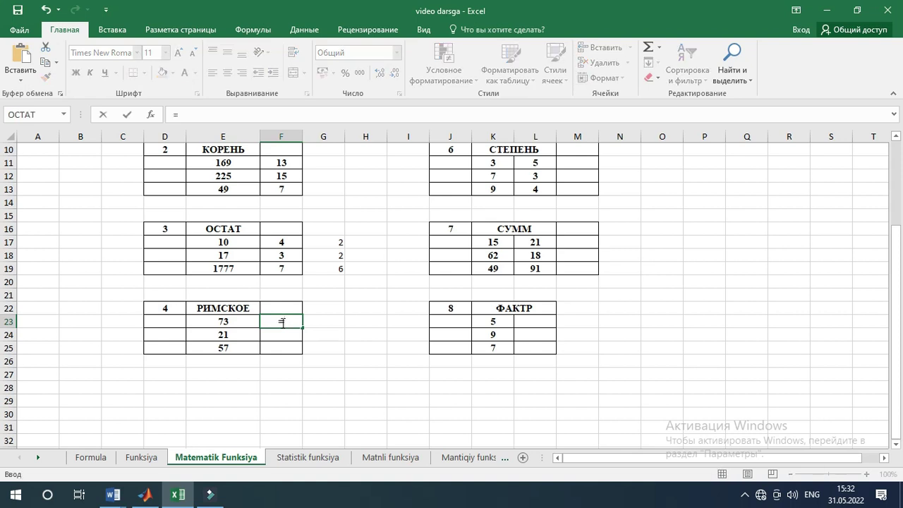
left_click(149, 115)
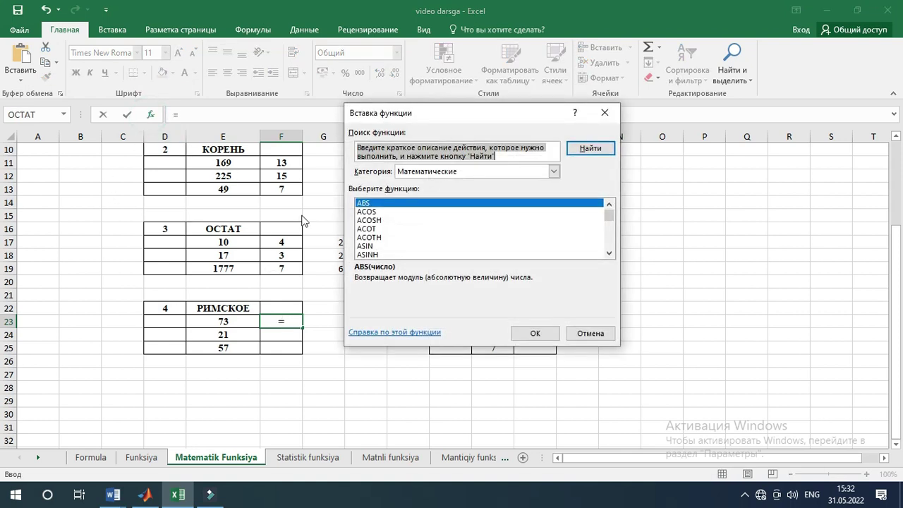
scroll(414, 238, "down", 2)
scroll(414, 237, "down", 4)
scroll(414, 238, "down", 3)
scroll(414, 238, "down", 2)
scroll(414, 238, "down", 2)
scroll(414, 237, "down", 3)
scroll(414, 237, "down", 1)
scroll(414, 237, "down", 2)
scroll(414, 238, "down", 2)
scroll(414, 238, "down", 2)
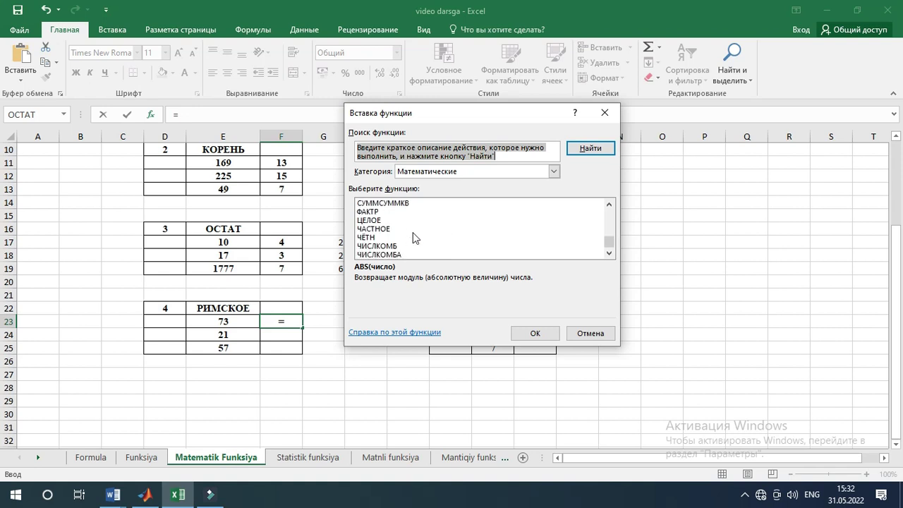
scroll(414, 238, "up", 2)
scroll(415, 237, "down", 2)
scroll(414, 238, "up", 2)
scroll(414, 237, "up", 2)
- Choose РИМСКОЕ with Число E23, previewing 73 as LXXIII
left_click(379, 203)
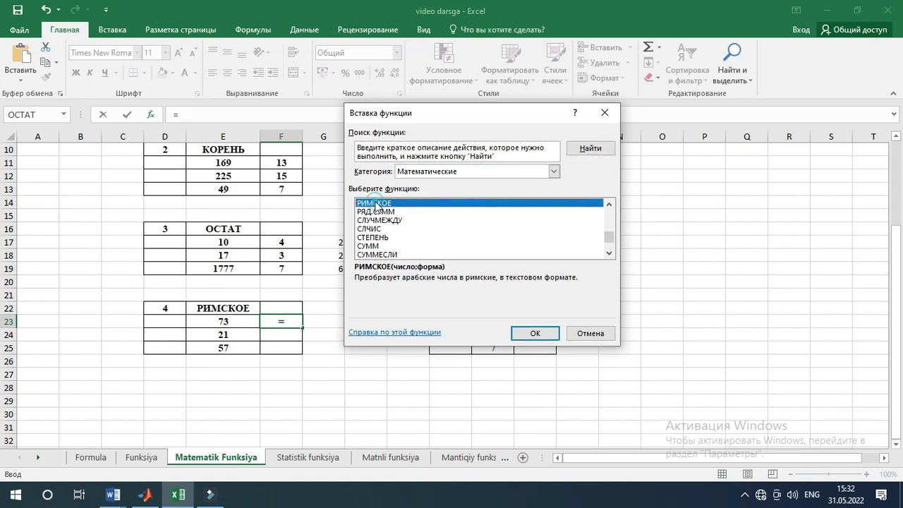
left_click(530, 332)
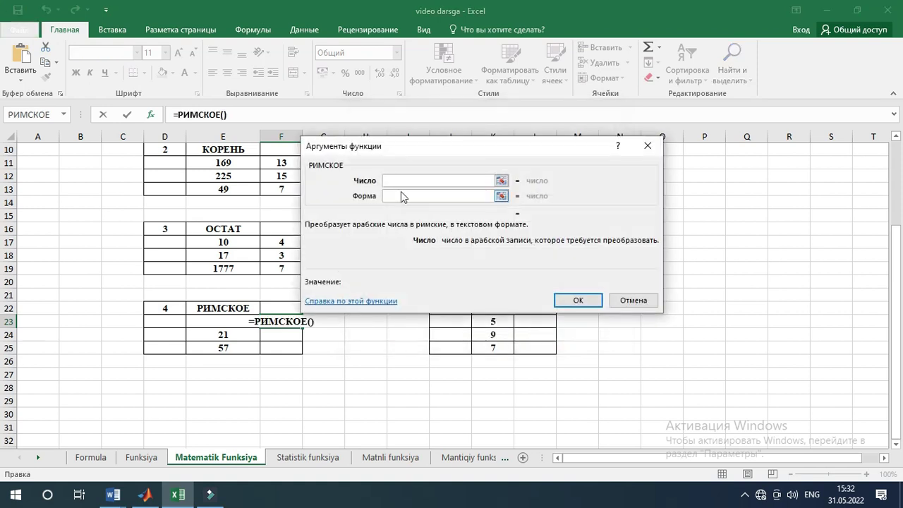
left_click(191, 324)
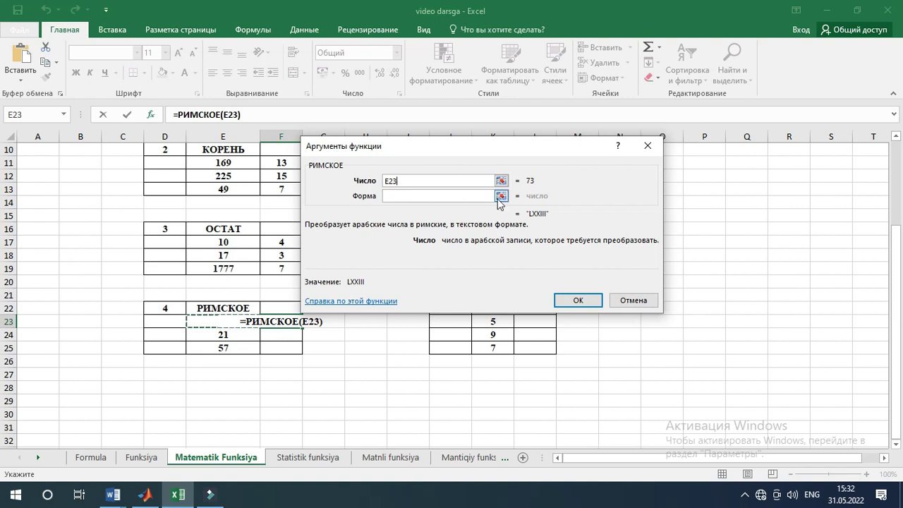
- Confirm the РИМСКОЕ formula in F23 so 73 becomes LXXIII
left_click(501, 197)
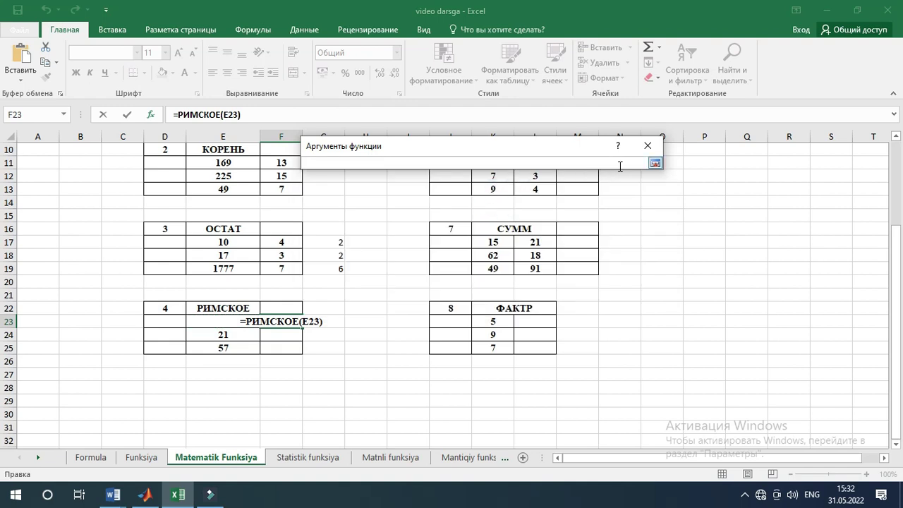
left_click(656, 163)
left_click(428, 195)
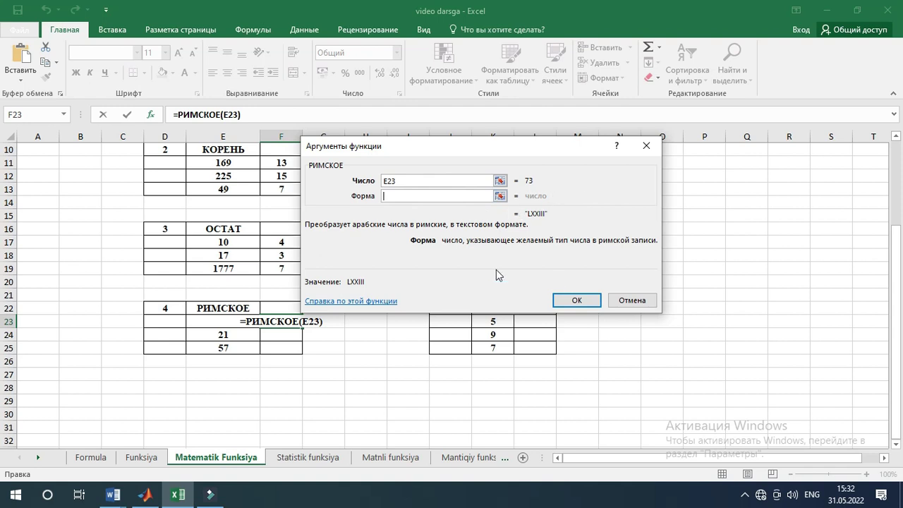
left_click(577, 299)
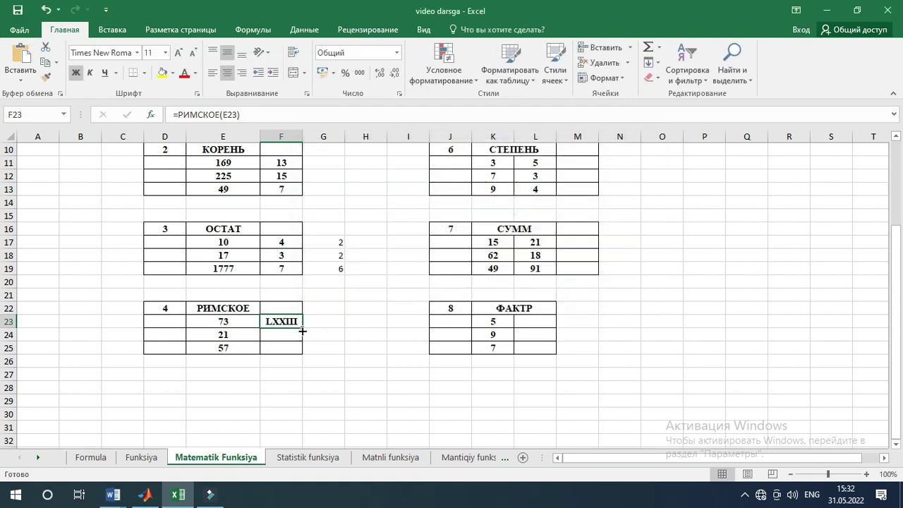
- Copy the Roman numeral formula down to F25, producing XXI and LVII
left_click_drag(302, 328, 304, 352)
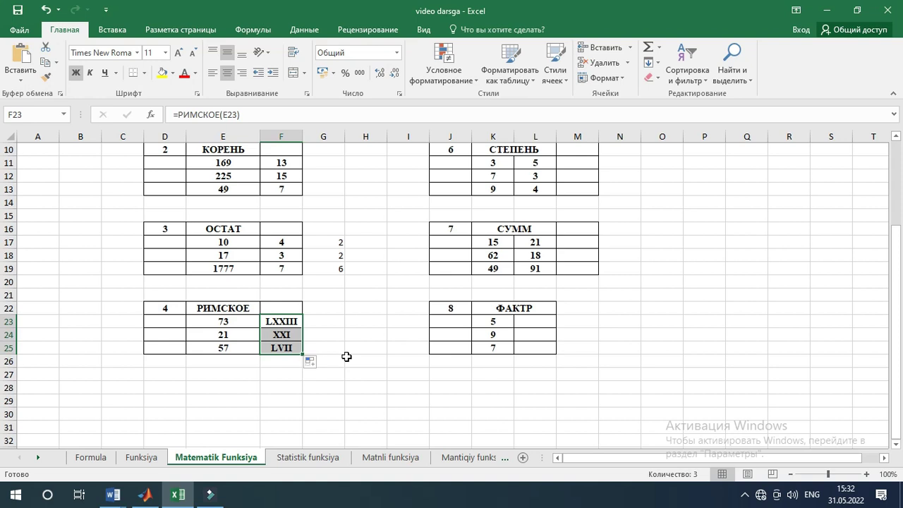
key("BackSpace")
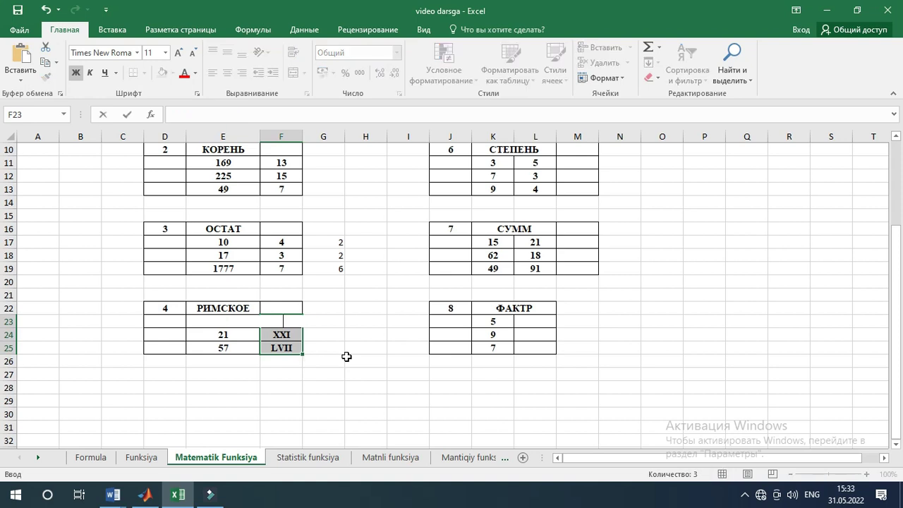
type("=")
left_click(355, 358)
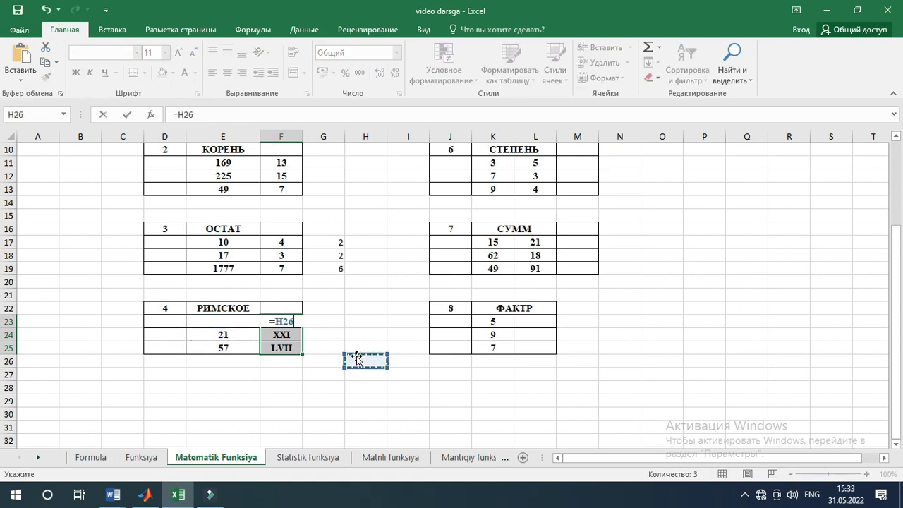
key("Escape")
left_click(371, 320)
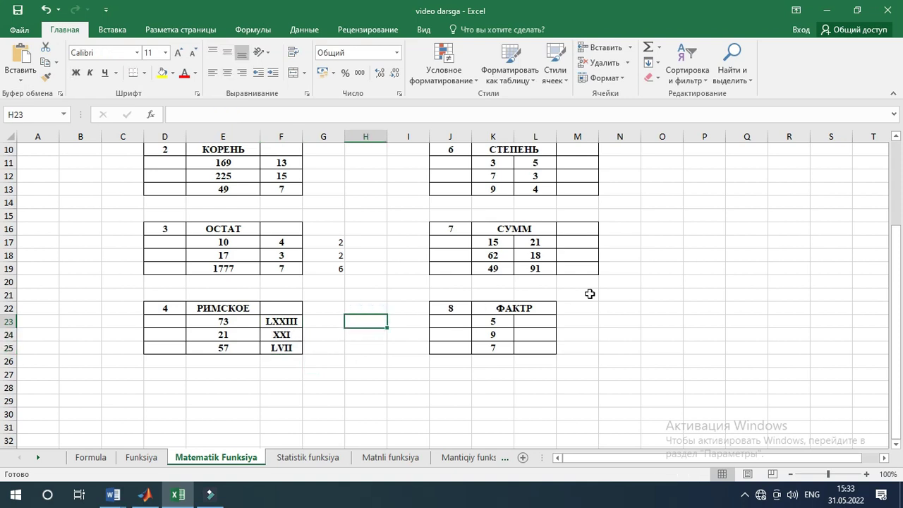
scroll(589, 293, "up", 3)
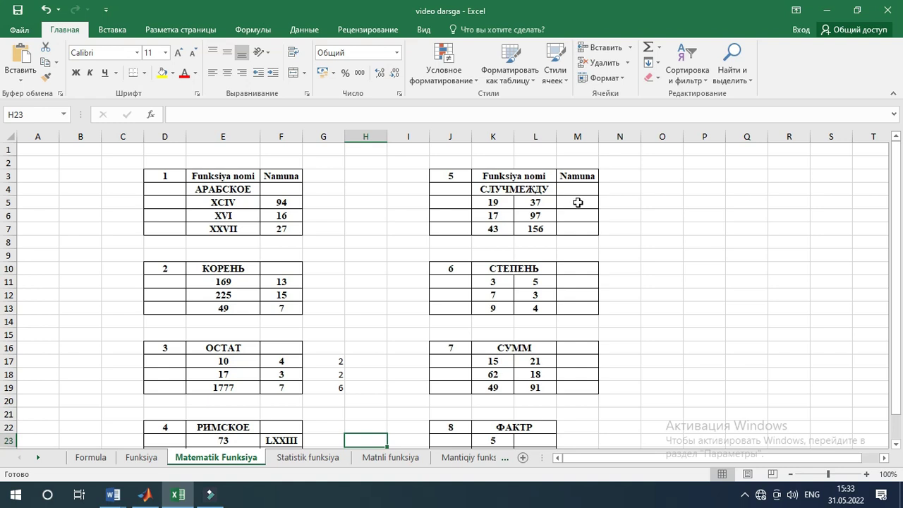
- Start a СЛУЧМЕЖДУ formula in cell M5 from the function catalogue
left_click(578, 203)
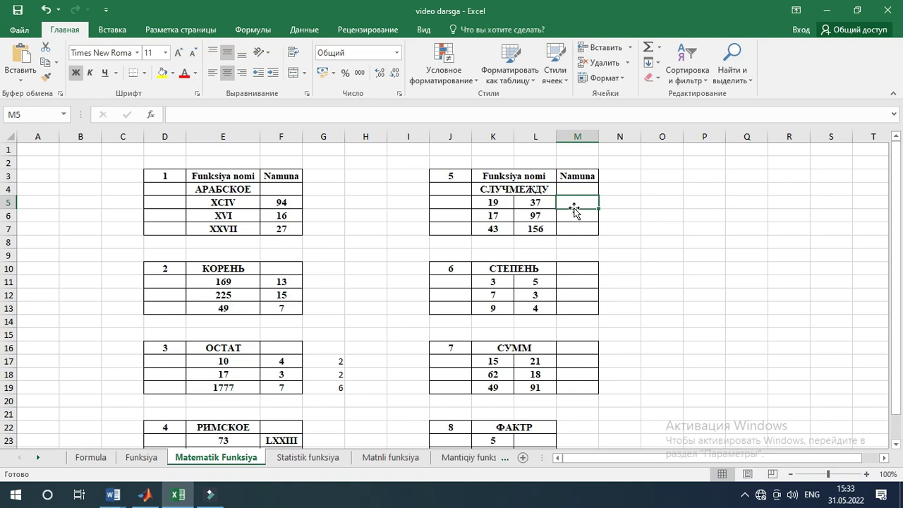
type("=")
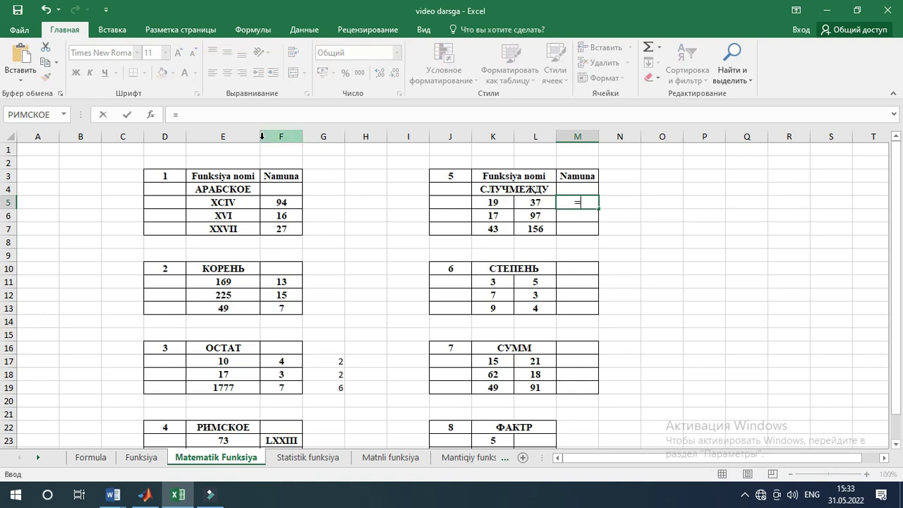
left_click(151, 115)
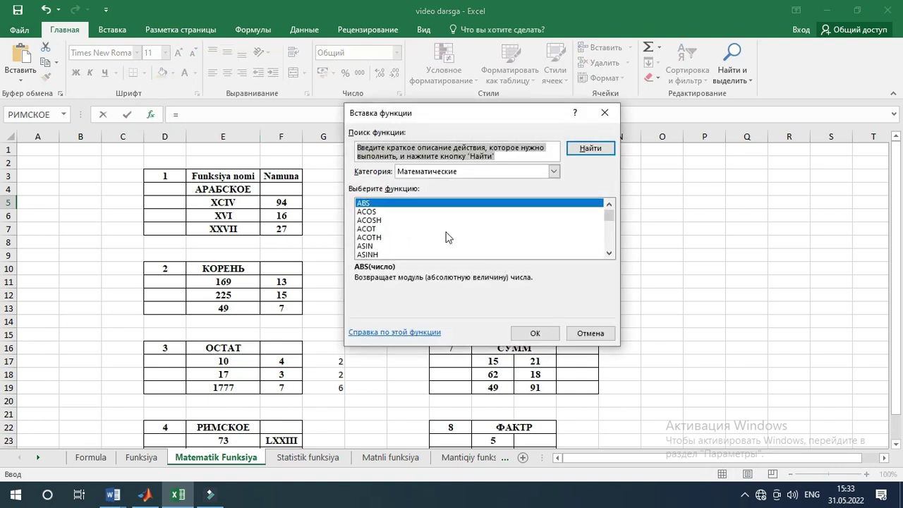
scroll(456, 230, "down", 1)
scroll(456, 230, "down", 2)
scroll(455, 230, "down", 2)
scroll(456, 230, "down", 2)
scroll(456, 230, "down", 2)
scroll(456, 230, "down", 2)
scroll(456, 230, "down", 2)
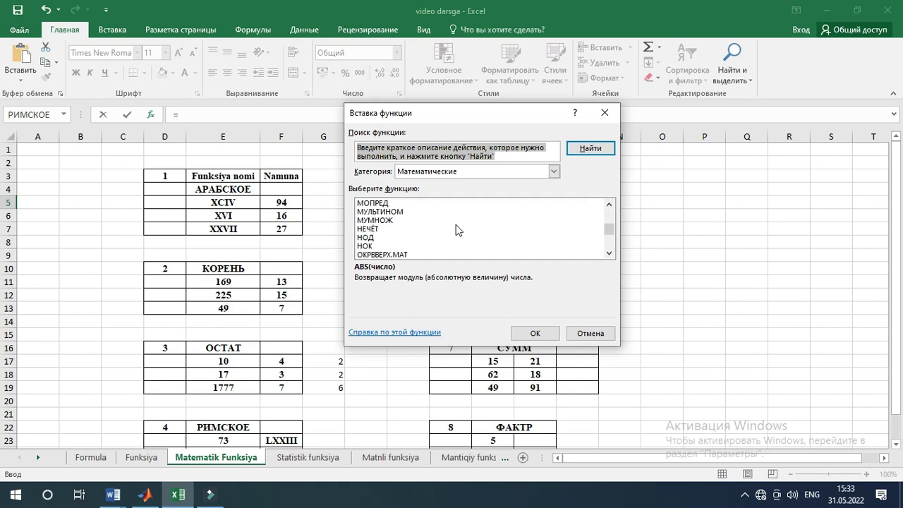
scroll(456, 230, "down", 2)
scroll(456, 230, "down", 2)
scroll(456, 230, "down", 2)
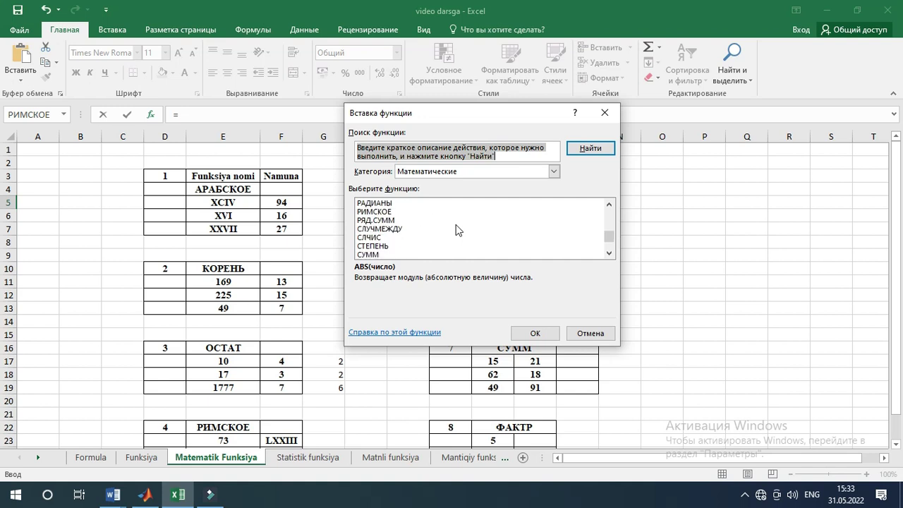
left_click(385, 230)
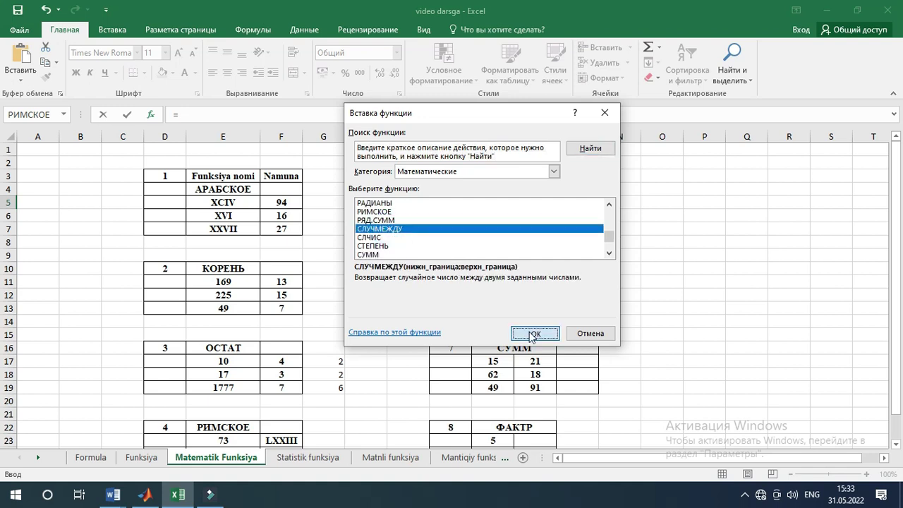
left_click(535, 333)
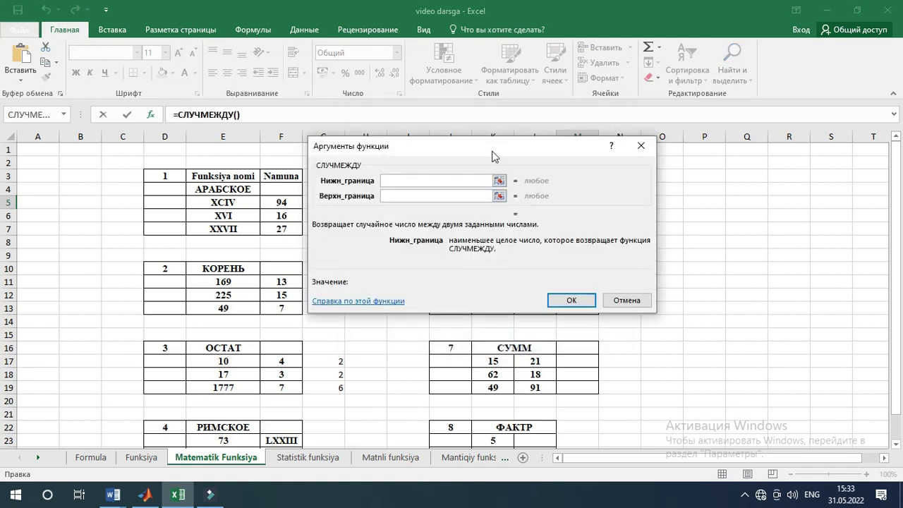
- Use K5 and L5 as bounds and fill =СЛУЧМЕЖДУ(K5;L5) down to M7
left_click_drag(493, 155, 256, 144)
left_click(493, 203)
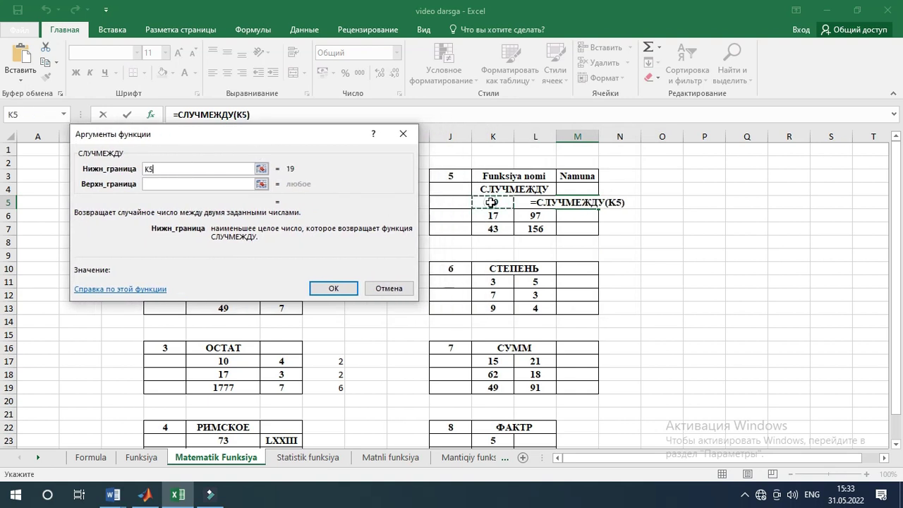
left_click(212, 183)
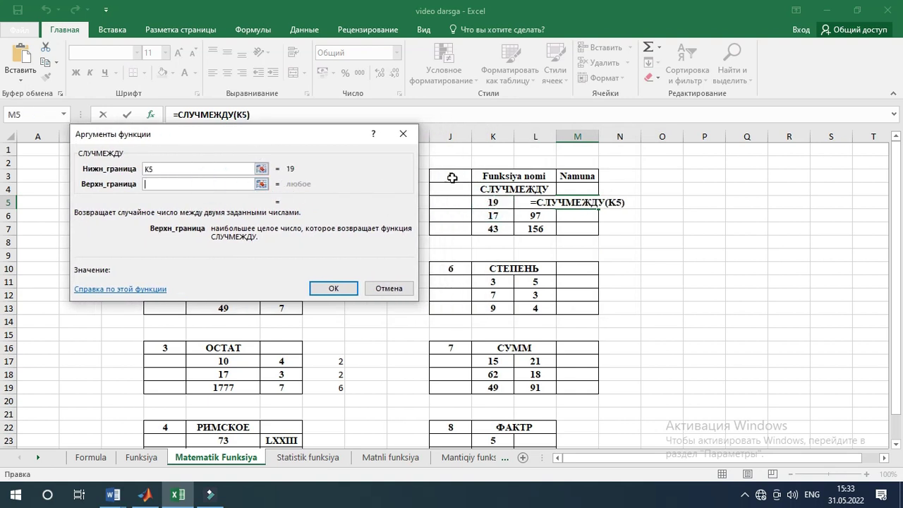
left_click(520, 202)
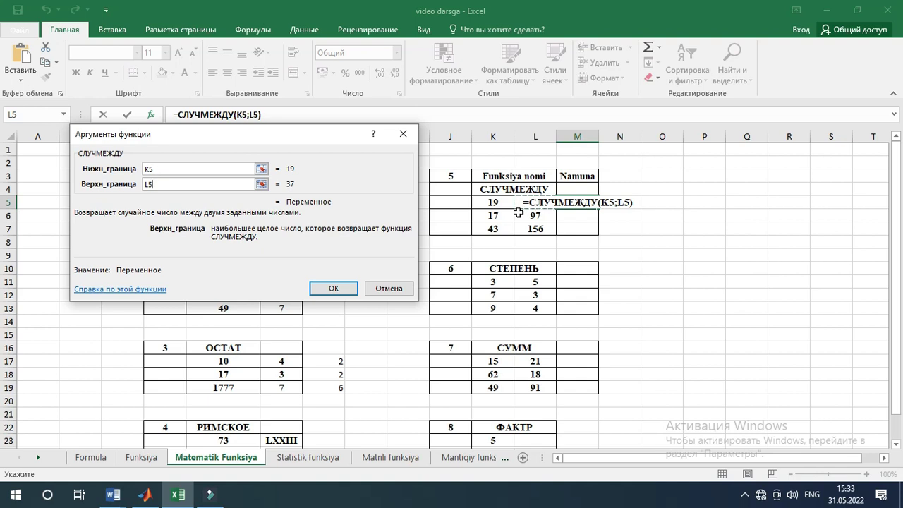
left_click(340, 289)
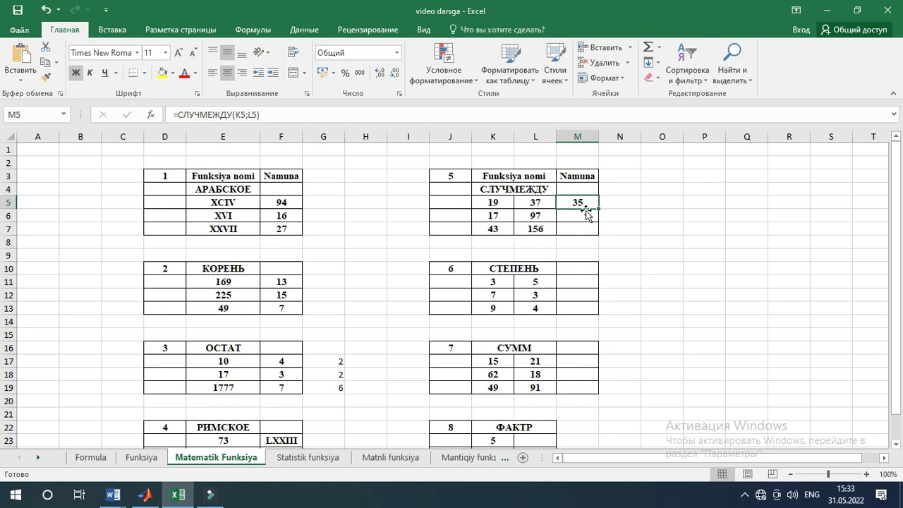
left_click_drag(598, 209, 597, 233)
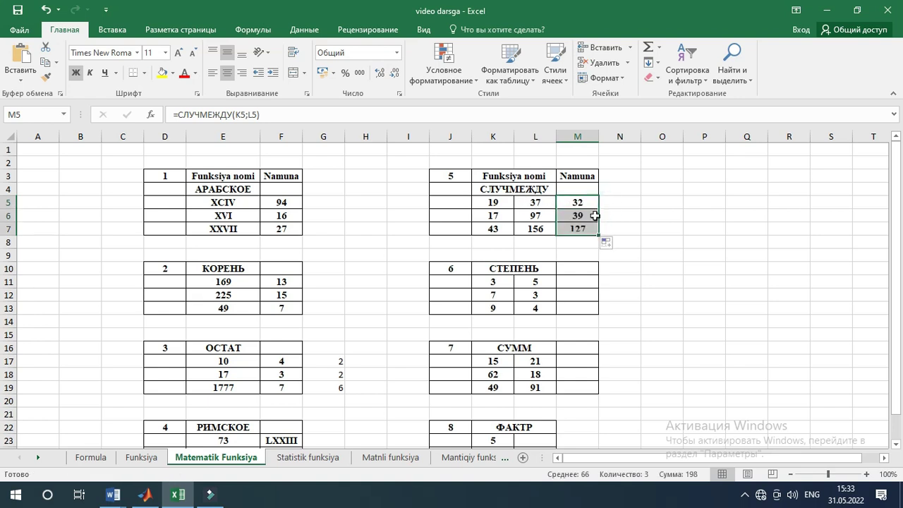
- Insert the СТЕПЕНЬ function in cell M11
left_click(575, 285)
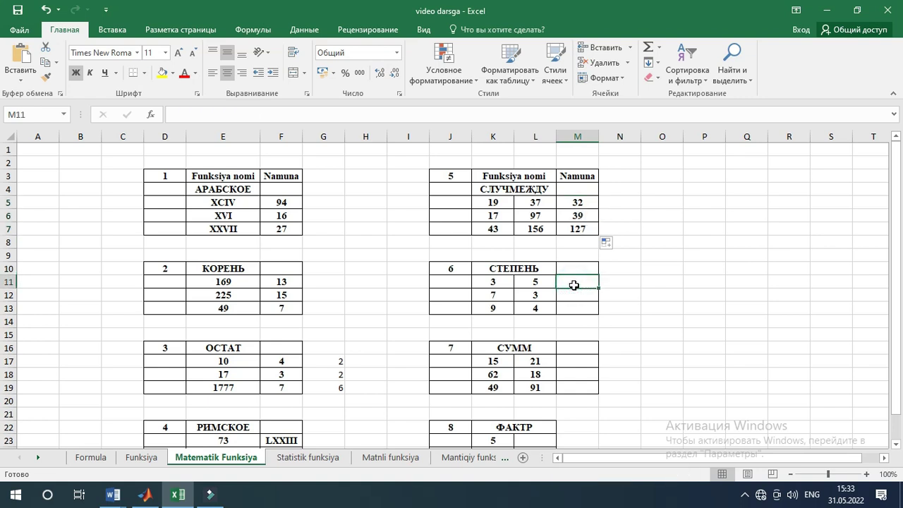
type("=")
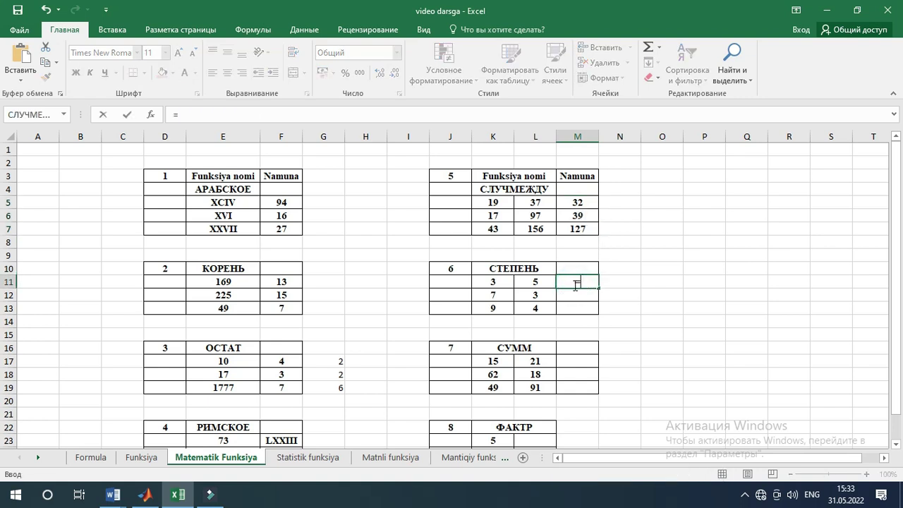
left_click(150, 119)
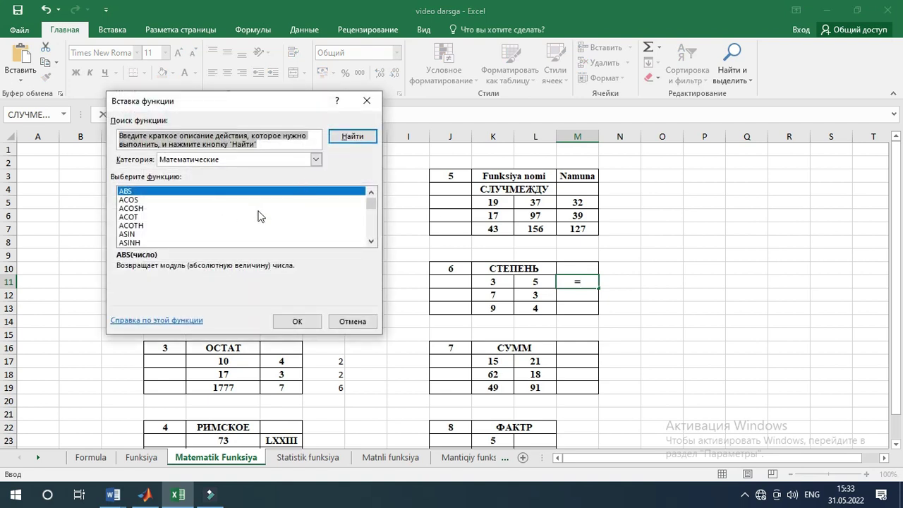
scroll(259, 216, "down", 4)
scroll(216, 213, "down", 3)
scroll(216, 214, "down", 3)
scroll(215, 216, "down", 3)
scroll(196, 225, "down", 4)
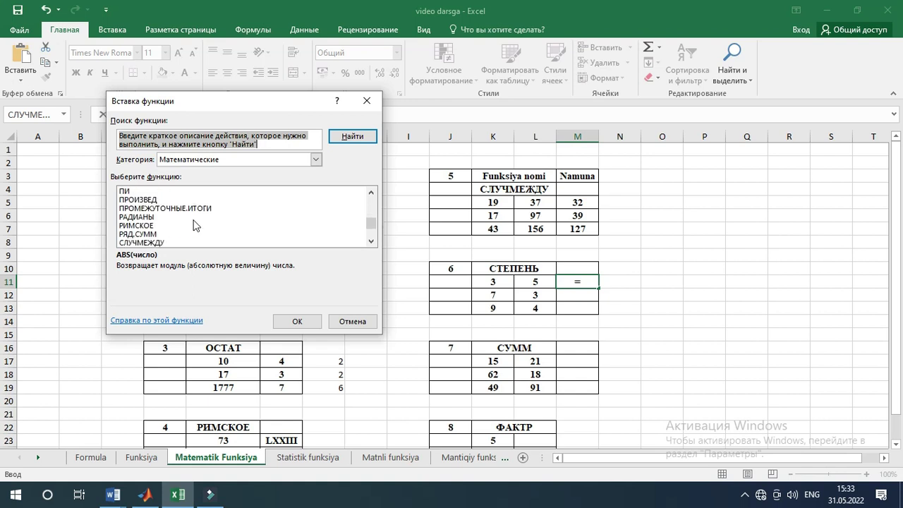
scroll(196, 225, "down", 1)
left_click(136, 234)
left_click(297, 321)
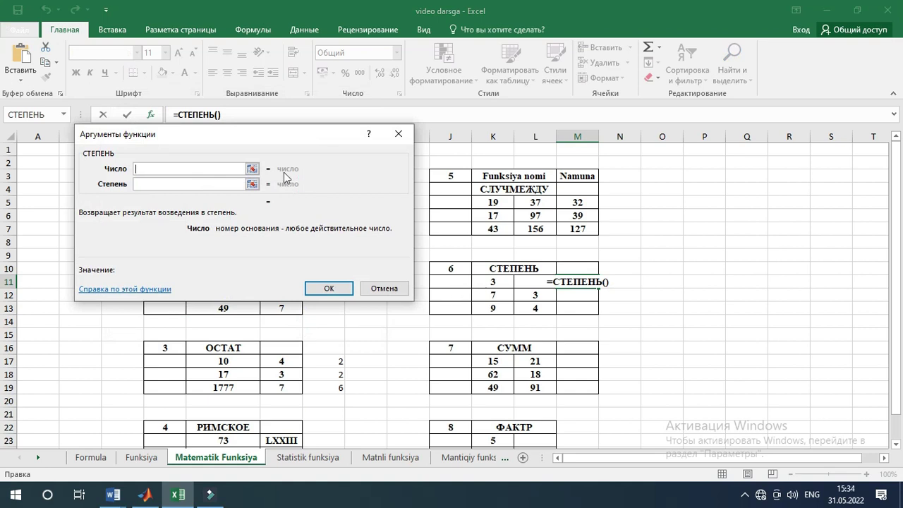
- Use K11 as base and L11 as exponent, filling down to M13 (243, 343, 6561)
left_click(490, 283)
left_click(202, 184)
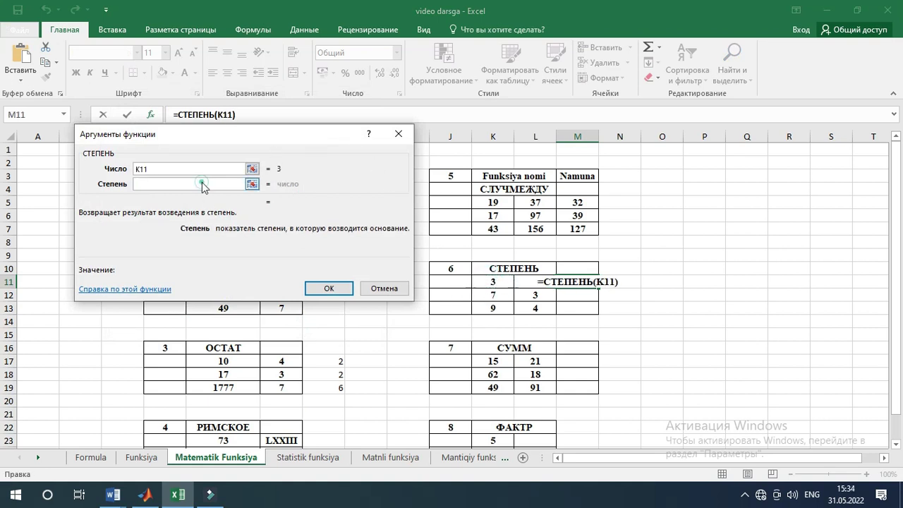
left_click(524, 282)
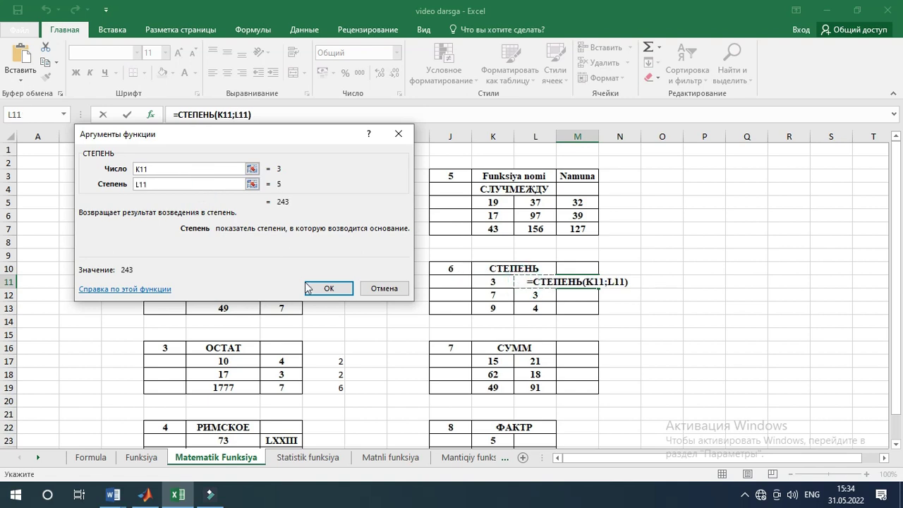
left_click(329, 288)
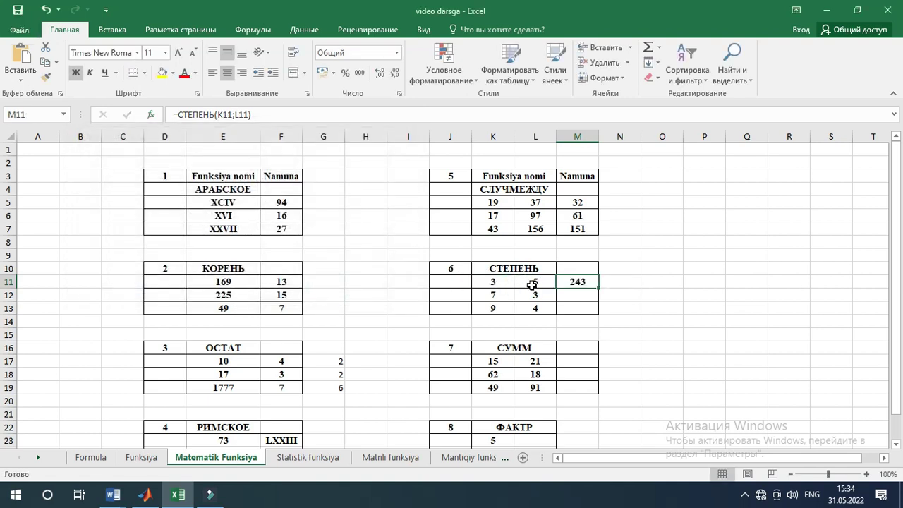
left_click_drag(599, 288, 596, 311)
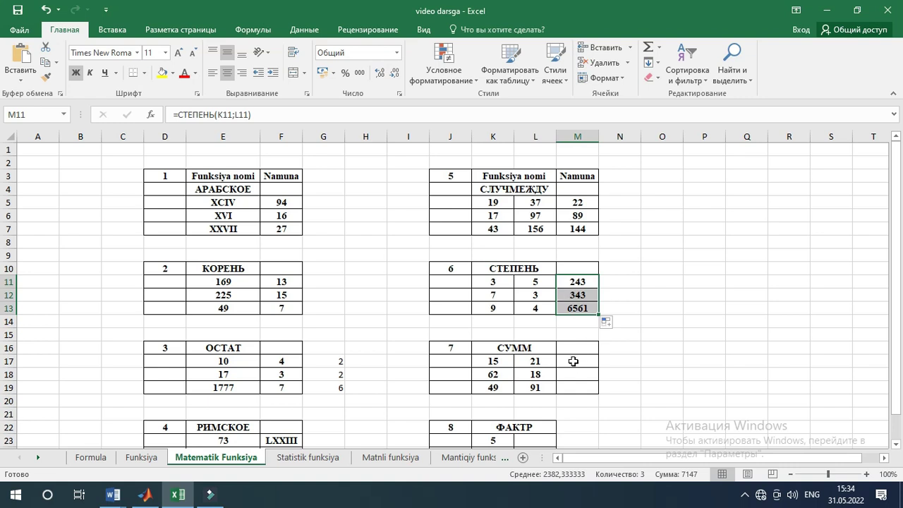
- Insert the СУММ function in cell M17
left_click(574, 361)
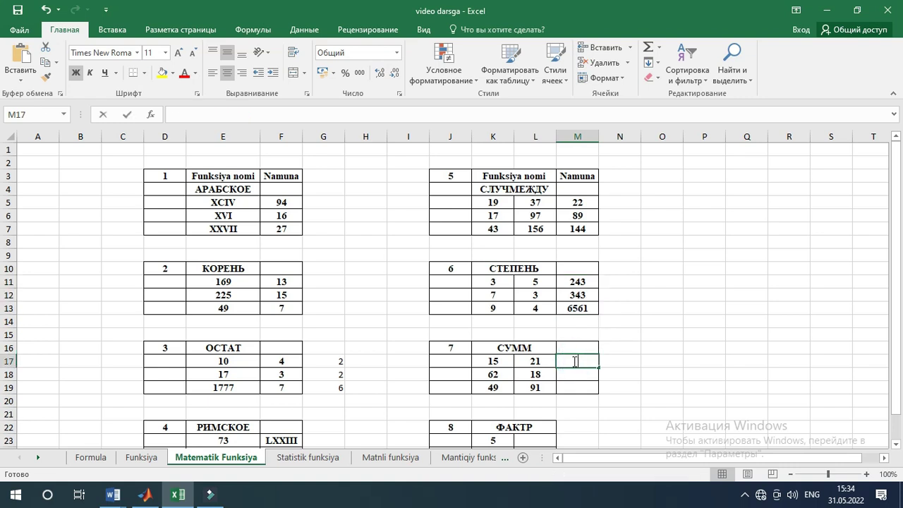
type("=")
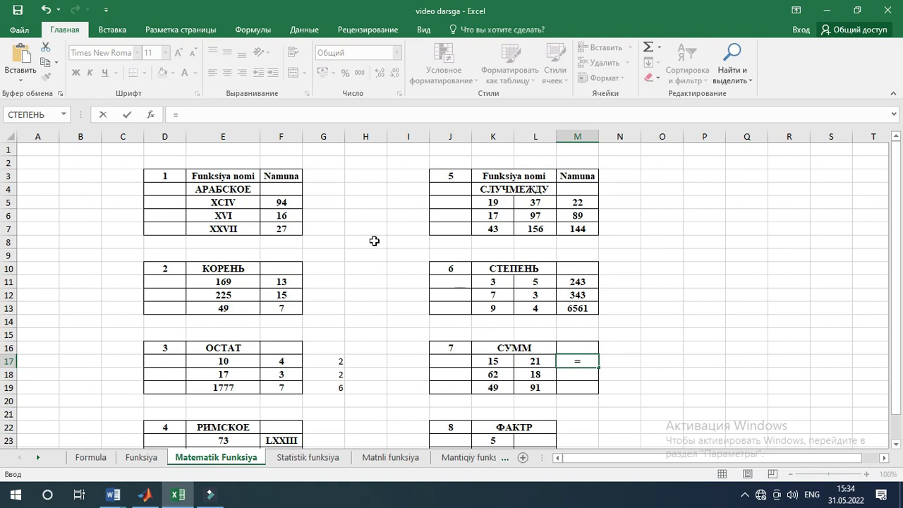
left_click(150, 115)
scroll(202, 223, "down", 4)
scroll(202, 222, "down", 3)
scroll(203, 223, "down", 3)
scroll(202, 223, "down", 3)
scroll(203, 223, "down", 3)
scroll(203, 223, "down", 3)
scroll(203, 227, "up", 1)
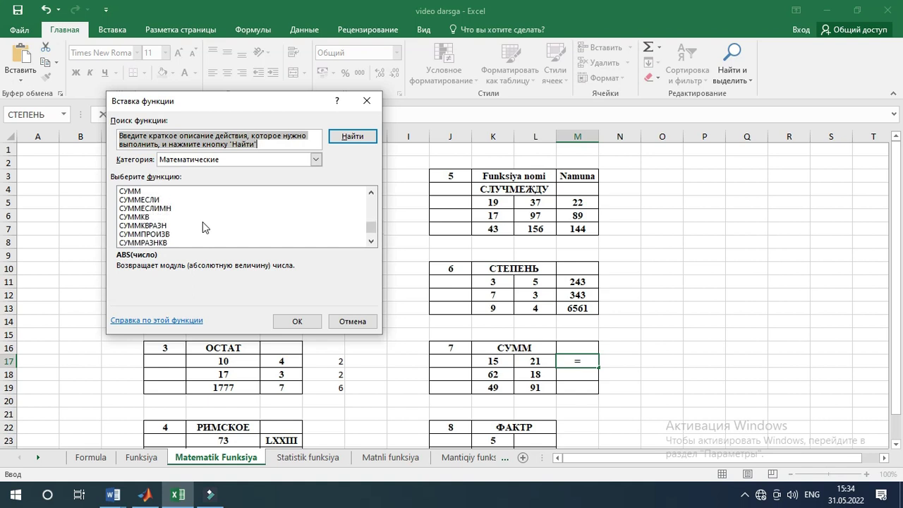
left_click(131, 192)
left_click(296, 322)
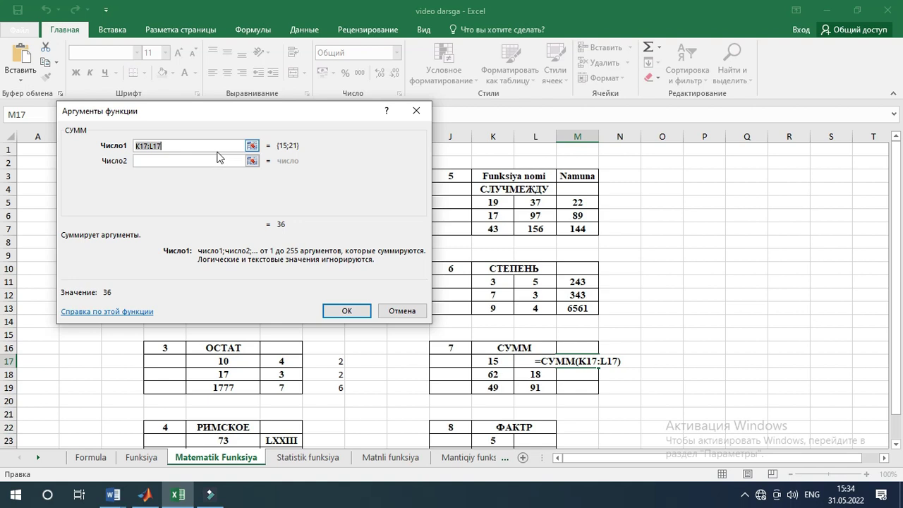
- Sum K17 and L17, filling =СУММ(K17;L17) down to M19 (36, 80, 140)
key("BackSpace")
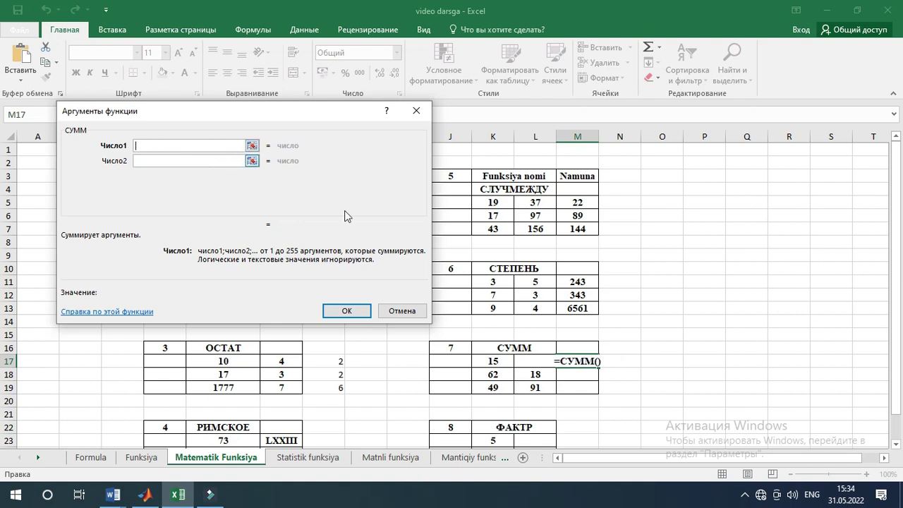
left_click(498, 361)
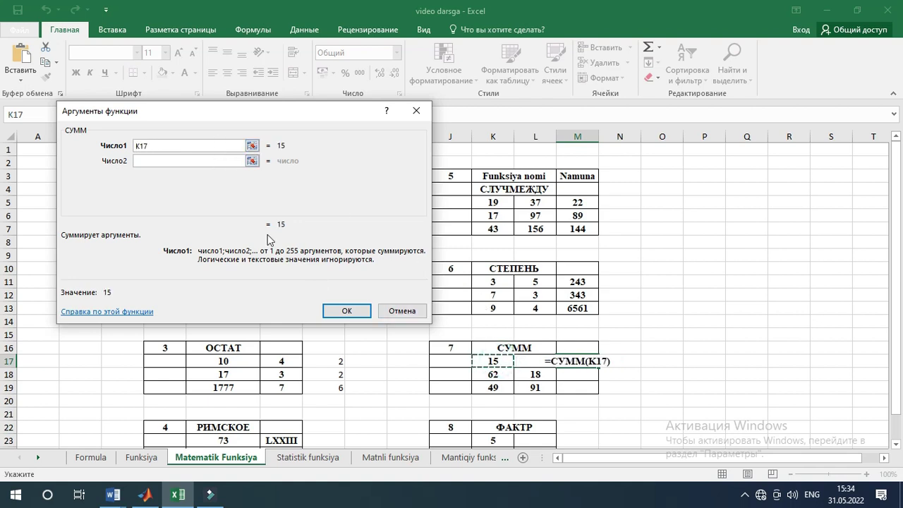
left_click(204, 160)
left_click(531, 362)
left_click(346, 312)
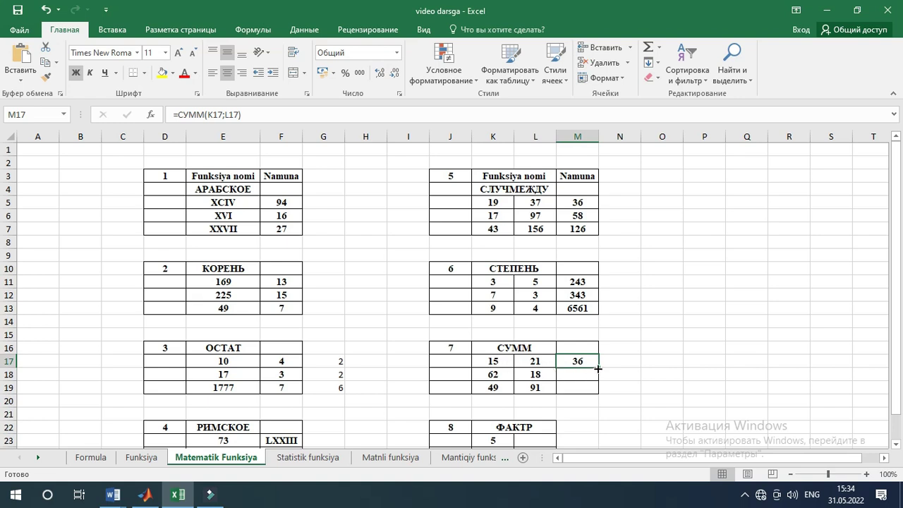
left_click_drag(597, 368, 597, 394)
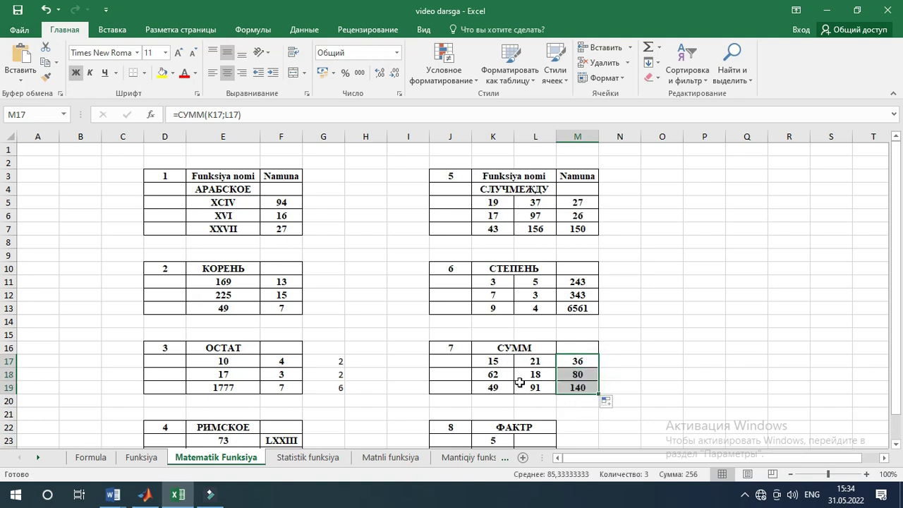
scroll(529, 403, "down", 2)
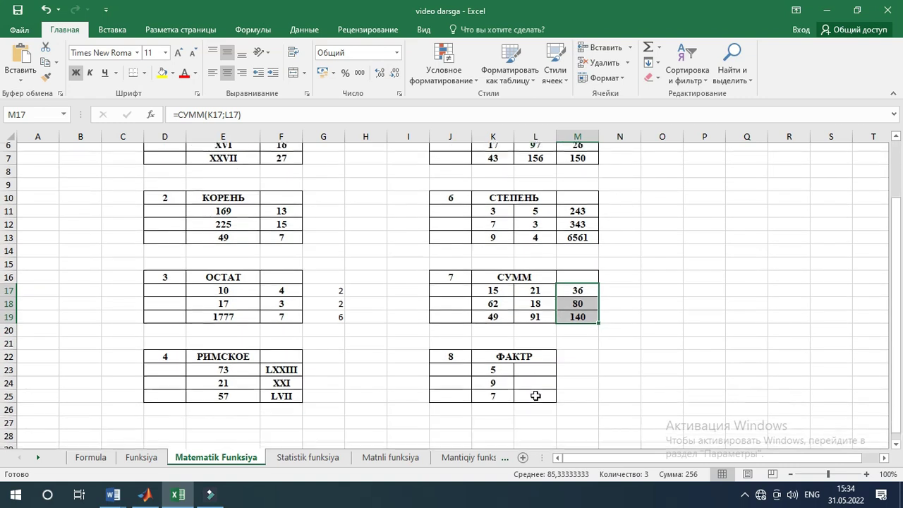
left_click(533, 365)
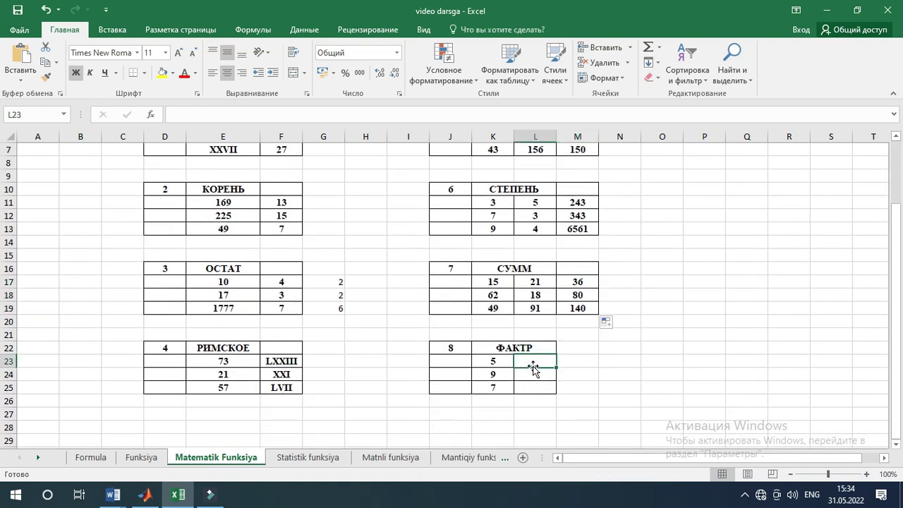
- Insert the ФАКТР function in cell L23
type("=")
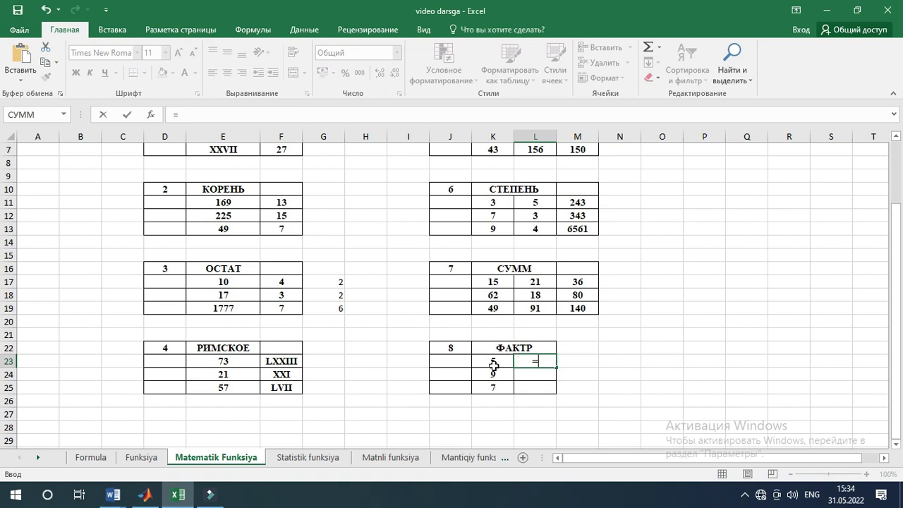
left_click(149, 114)
scroll(218, 216, "down", 1)
scroll(217, 215, "down", 4)
scroll(217, 215, "down", 2)
scroll(218, 215, "down", 1)
scroll(217, 215, "down", 1)
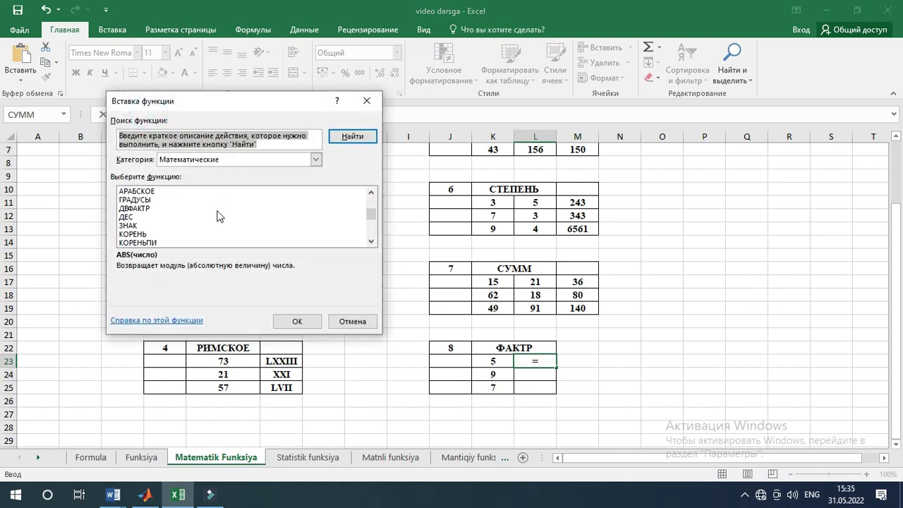
scroll(181, 224, "down", 4)
scroll(181, 224, "down", 3)
scroll(181, 224, "down", 4)
scroll(181, 224, "down", 2)
scroll(181, 223, "down", 2)
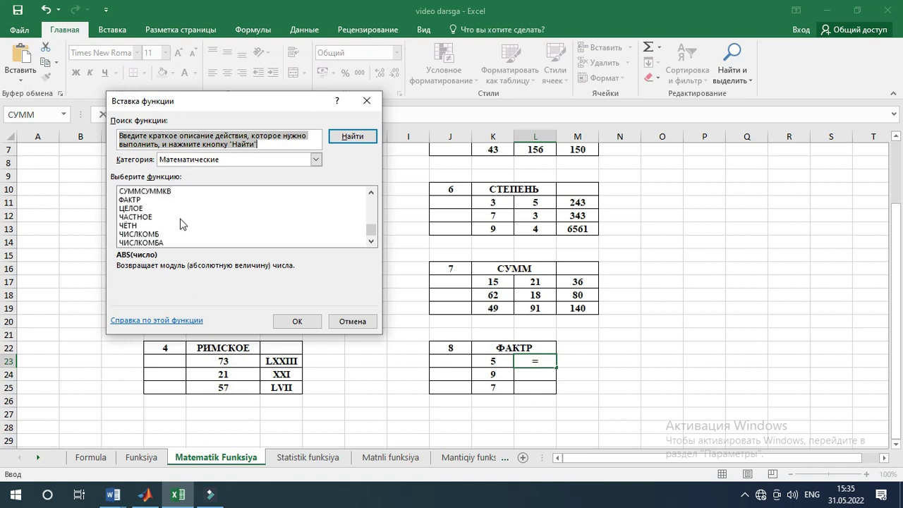
left_click(134, 201)
left_click(293, 320)
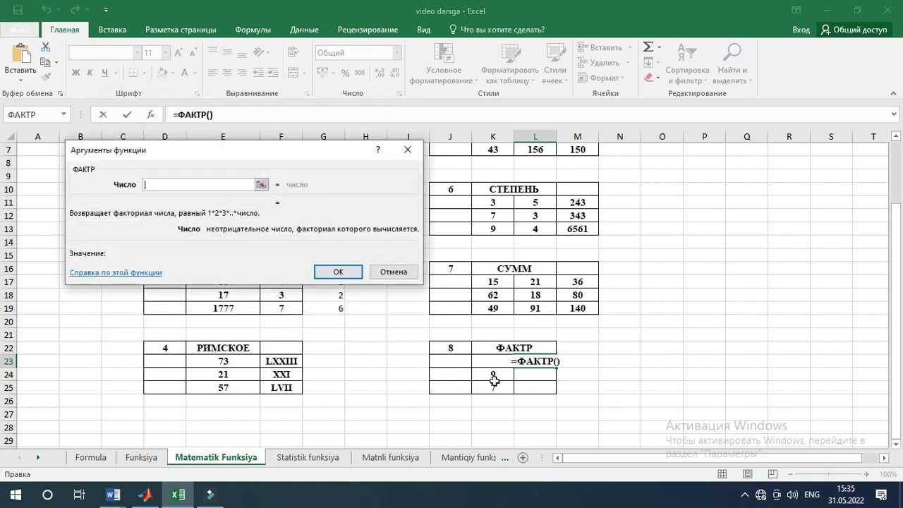
- Fill factorials of K23 down to L25 (120, 362880, 5040), then open the Statistik funksiya sheet
left_click(485, 361)
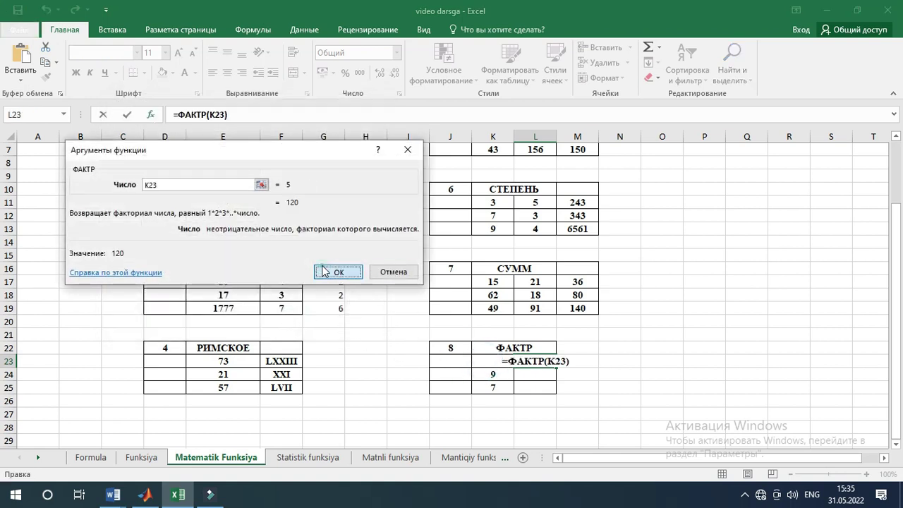
left_click(326, 270)
left_click_drag(556, 368, 557, 393)
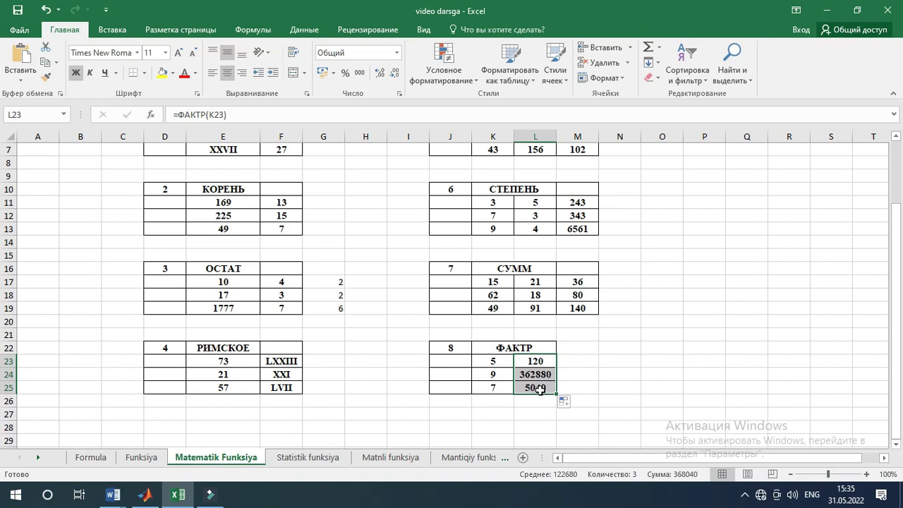
left_click(460, 415)
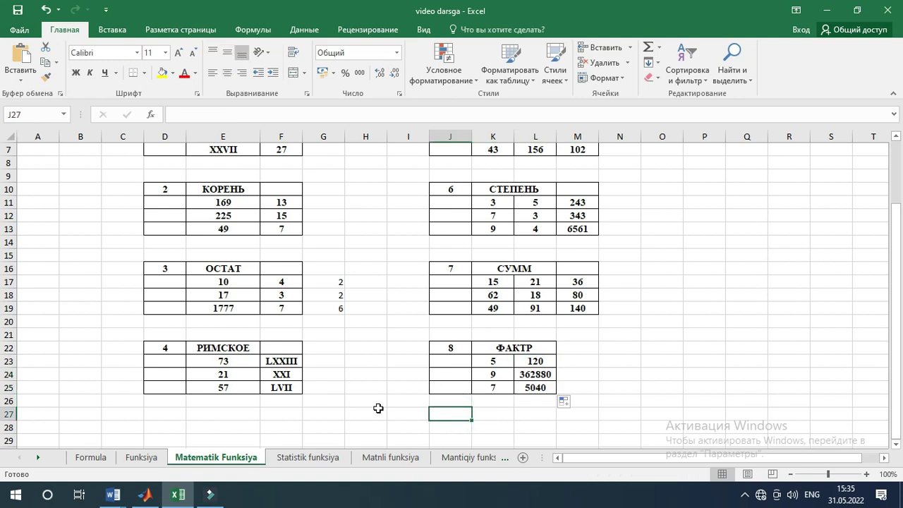
left_click(309, 460)
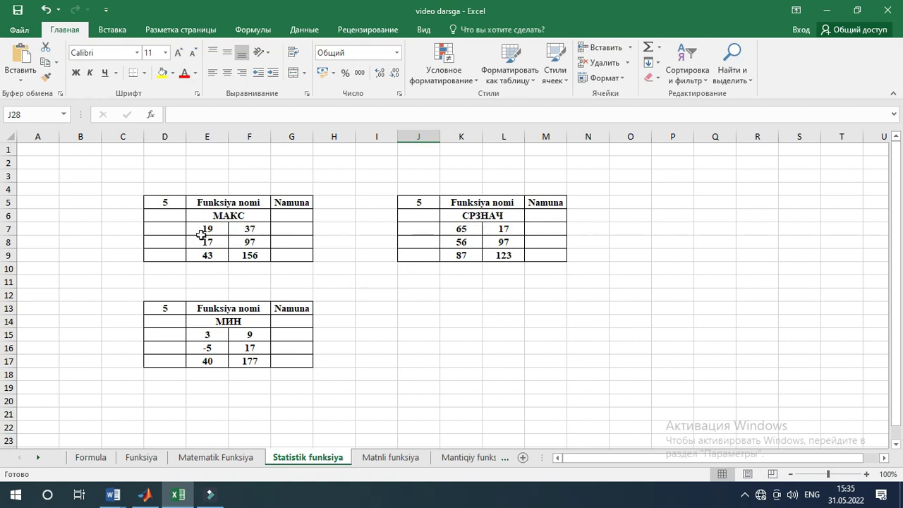
- Start a МАКС formula in G7, choosing it from the Статистические category
left_click(287, 232)
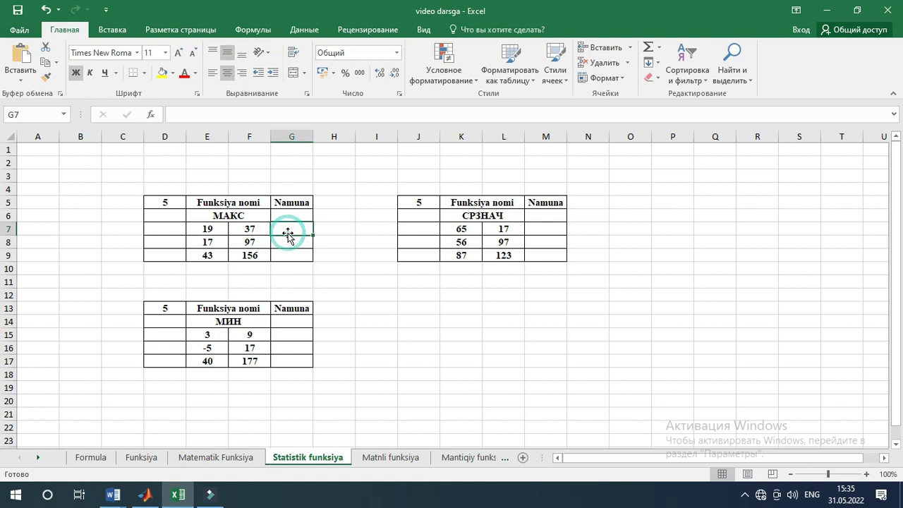
type("=")
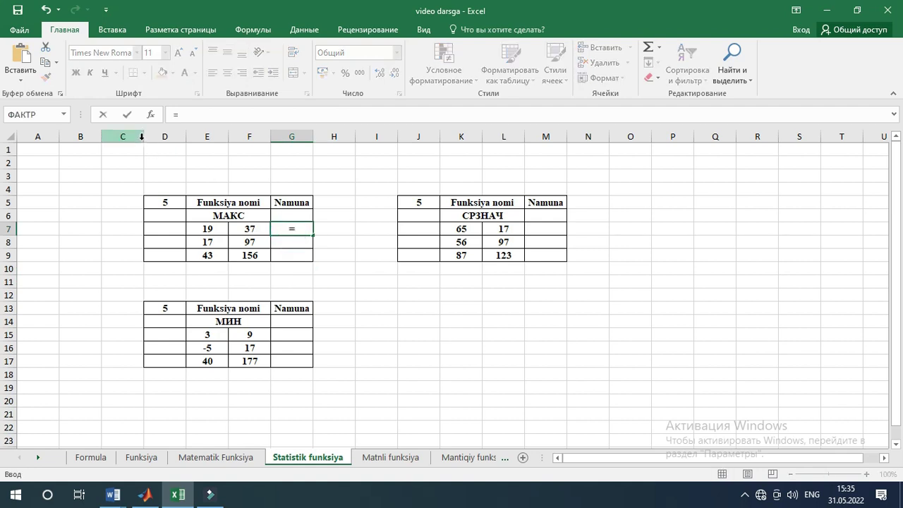
left_click(152, 116)
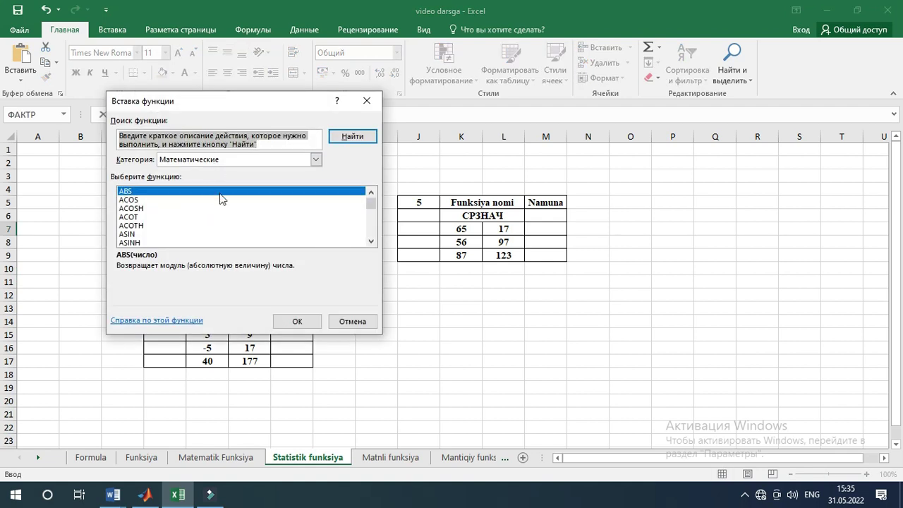
left_click(315, 160)
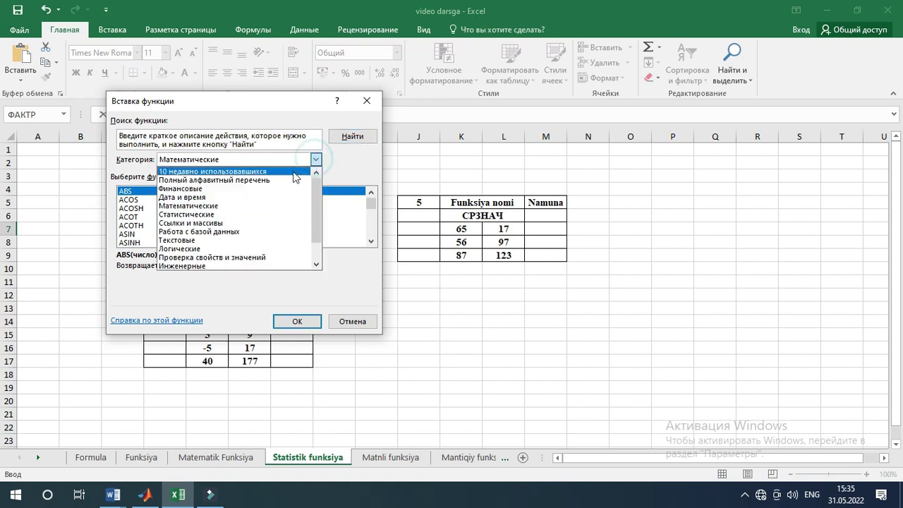
left_click(224, 216)
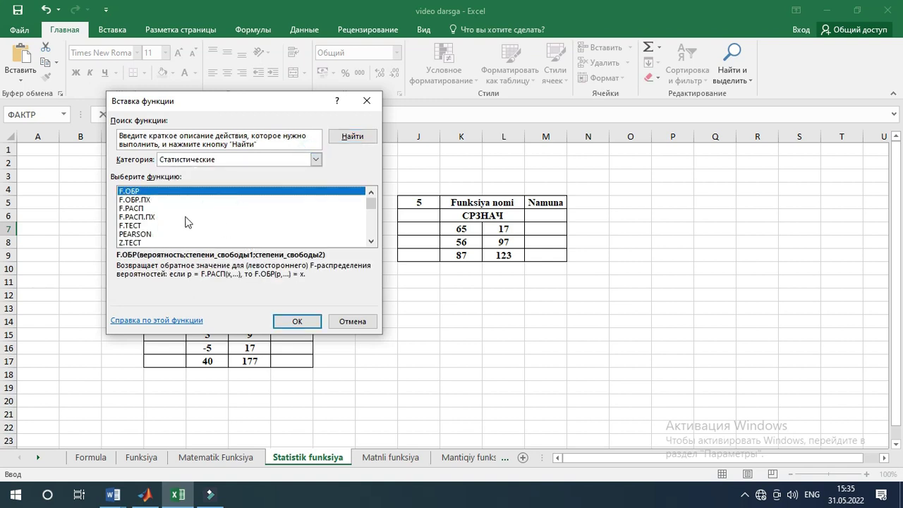
scroll(216, 222, "down", 2)
scroll(213, 220, "down", 3)
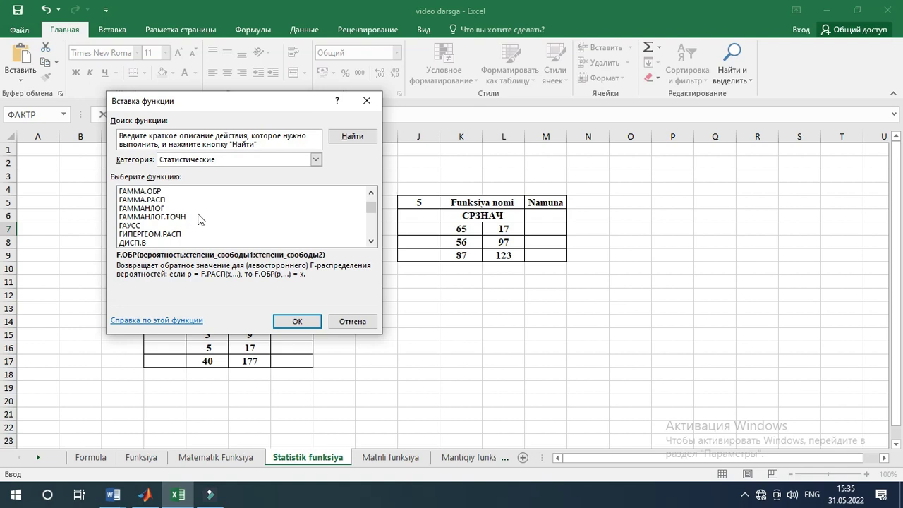
scroll(194, 221, "down", 1)
scroll(187, 224, "down", 1)
scroll(187, 223, "down", 3)
scroll(187, 224, "down", 2)
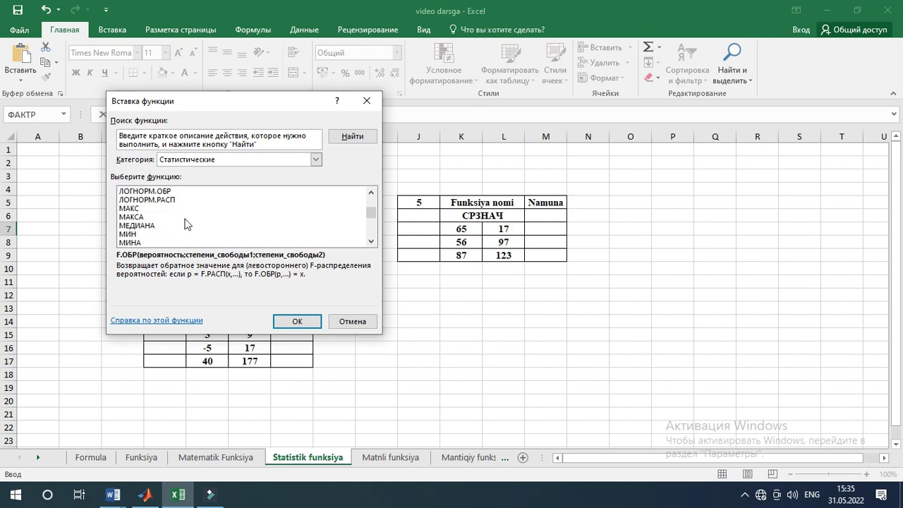
left_click(130, 209)
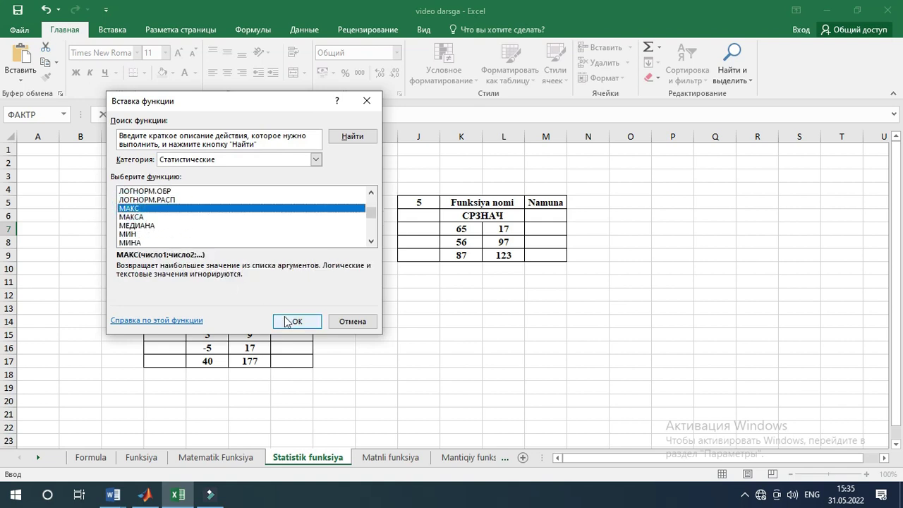
left_click(291, 321)
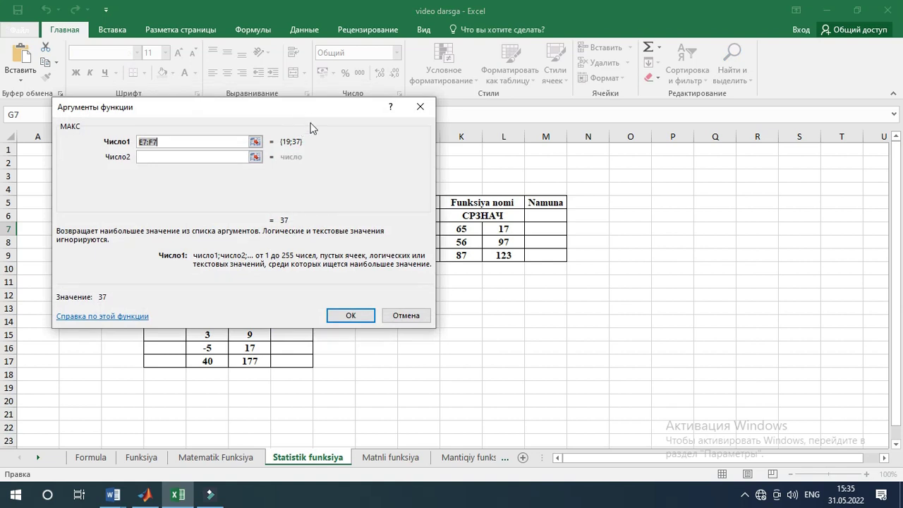
- Use E7 and F7 as arguments and fill =МАКС(E7;F7) down to G9 (37, 97, 156)
key("BackSpace")
left_click_drag(215, 117, 498, 130)
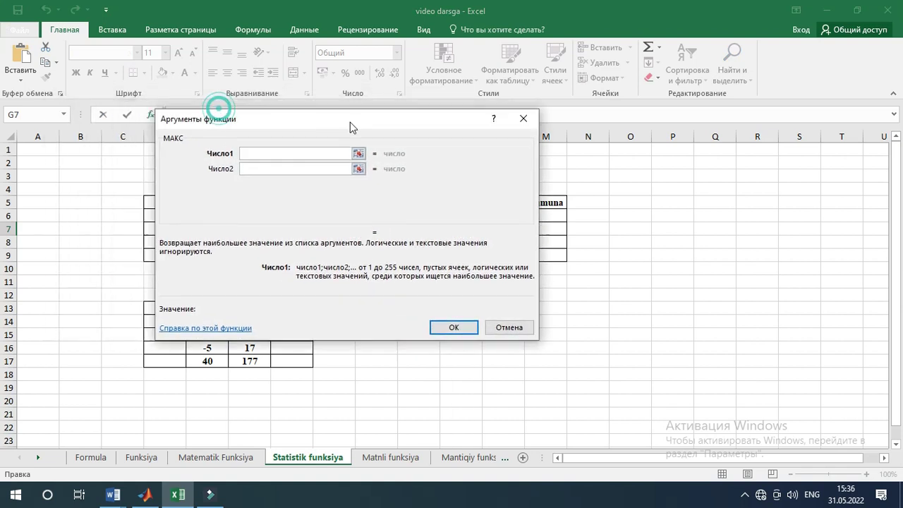
left_click(198, 229)
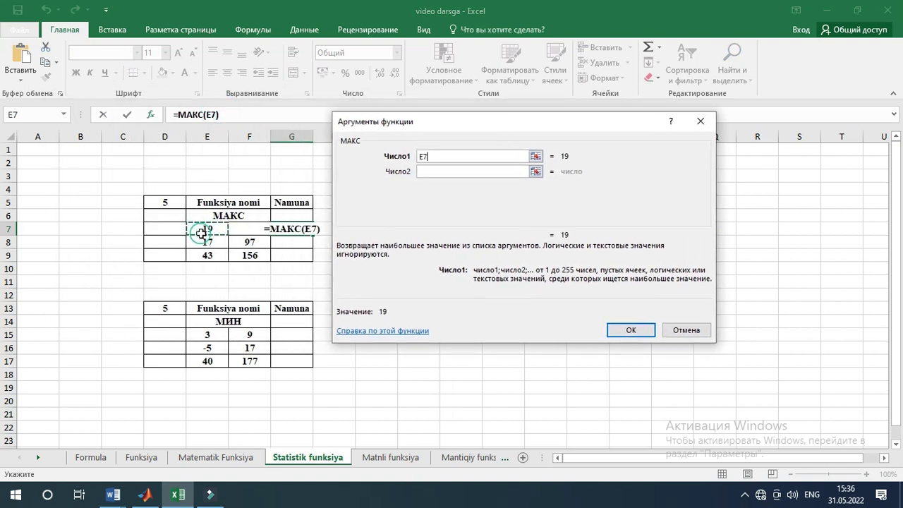
left_click(429, 172)
left_click(237, 230)
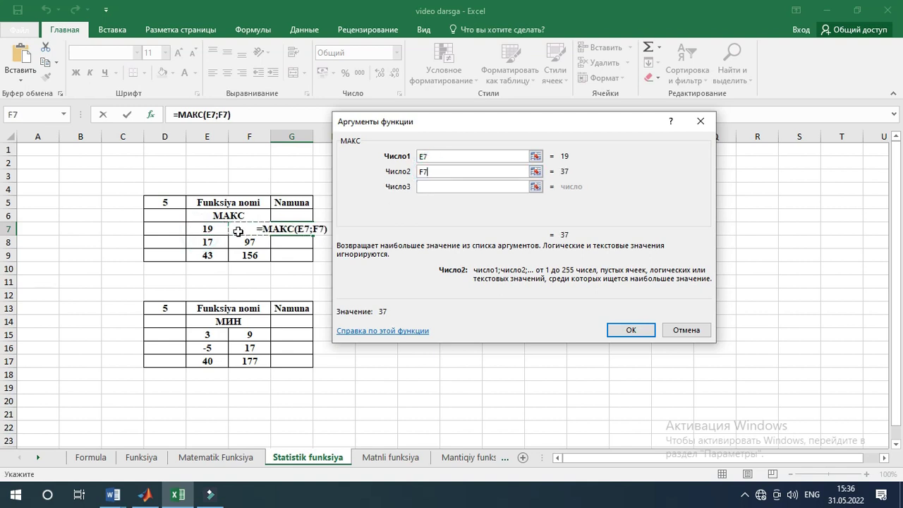
left_click(625, 331)
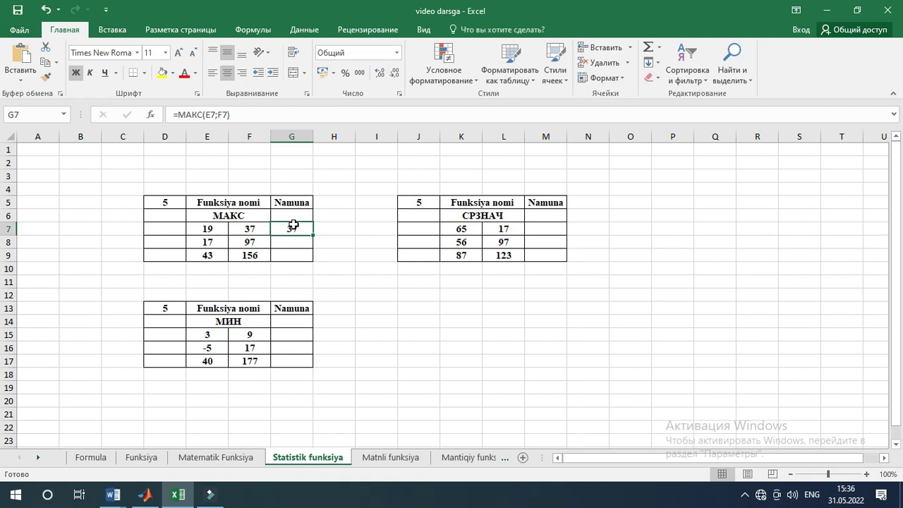
left_click_drag(313, 236, 315, 259)
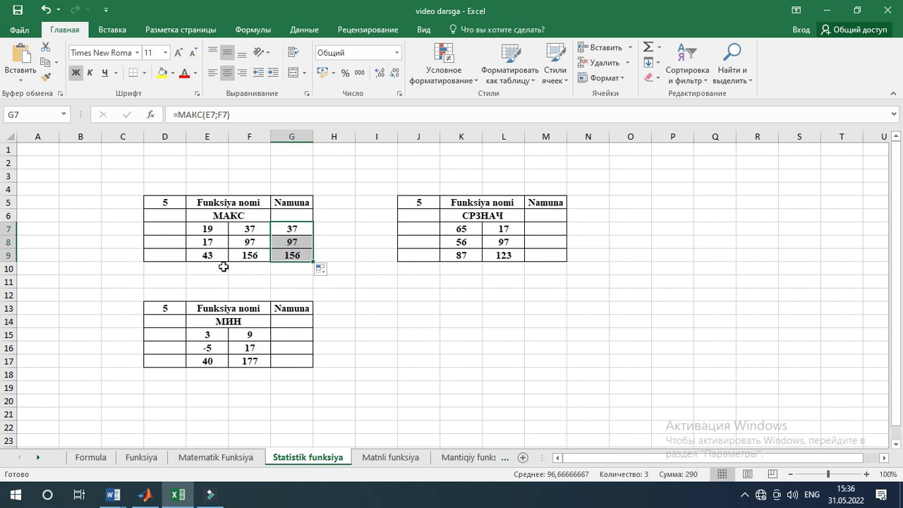
- Insert the МИН function in cell G15
left_click(292, 336)
type("=")
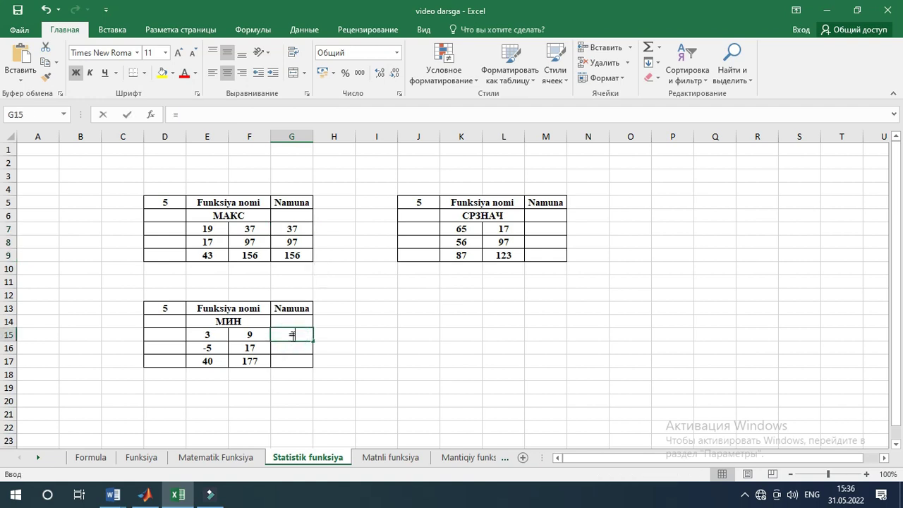
left_click(150, 115)
scroll(432, 236, "down", 2)
scroll(433, 237, "down", 3)
scroll(433, 237, "down", 2)
scroll(434, 238, "down", 2)
scroll(432, 237, "down", 1)
scroll(433, 238, "down", 2)
left_click(415, 223)
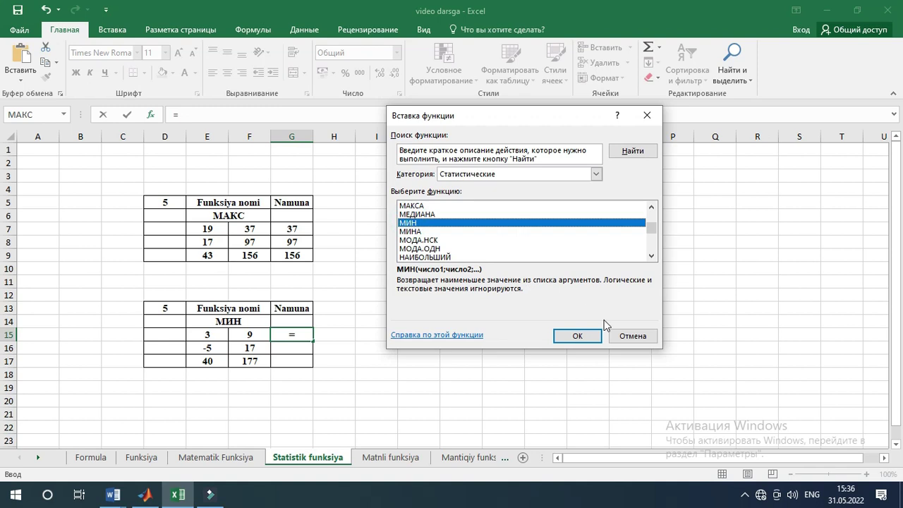
left_click(578, 335)
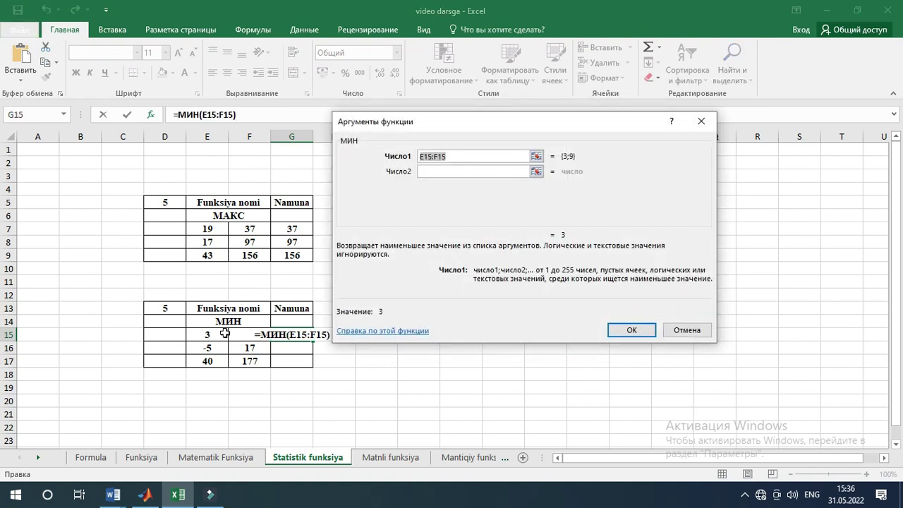
- Take the minimum of E15 and F15, filling down to G17 (3, -5, 40)
key("BackSpace")
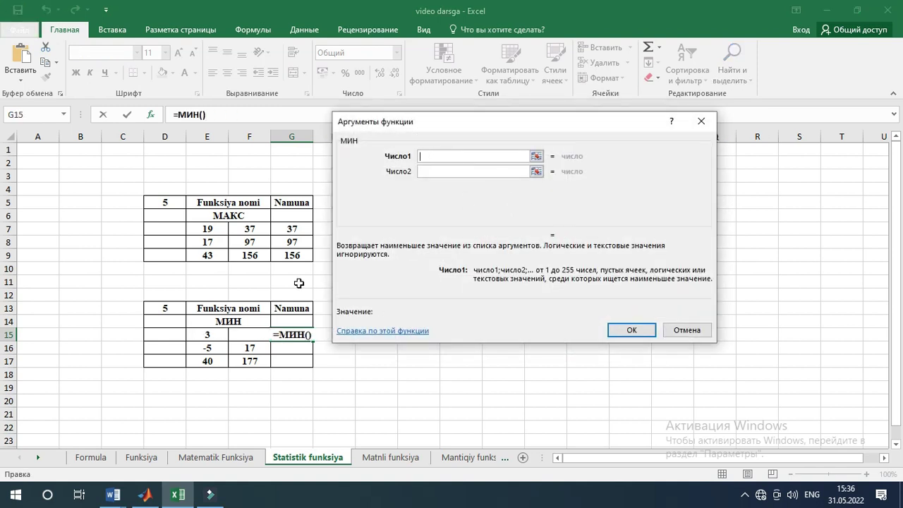
left_click(205, 338)
left_click(452, 171)
left_click(238, 335)
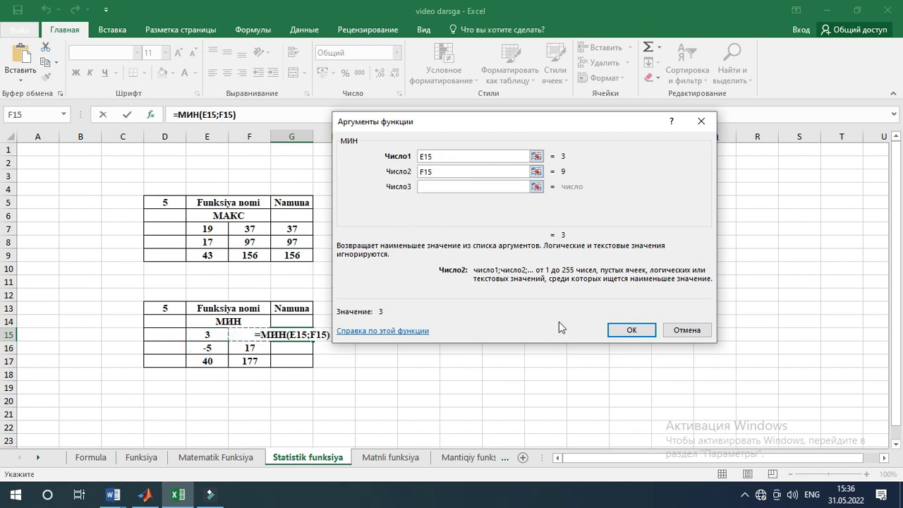
left_click(632, 330)
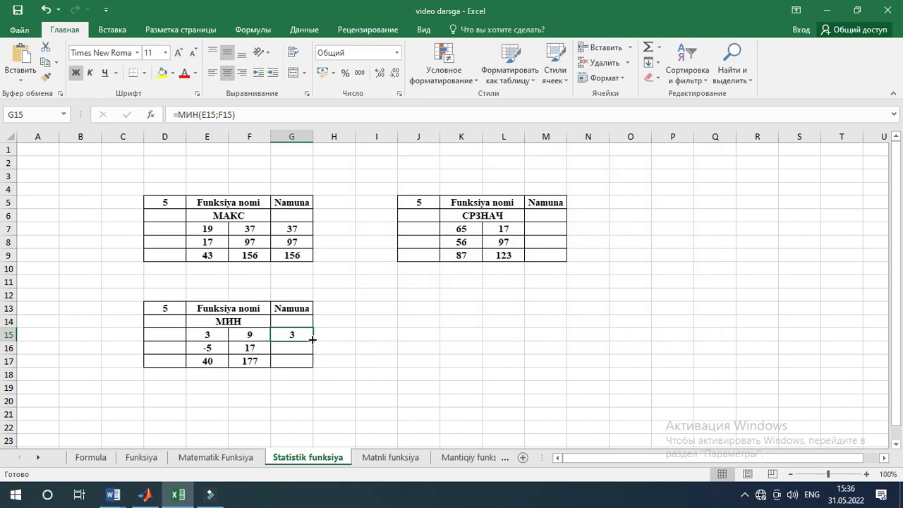
left_click_drag(312, 340, 304, 360)
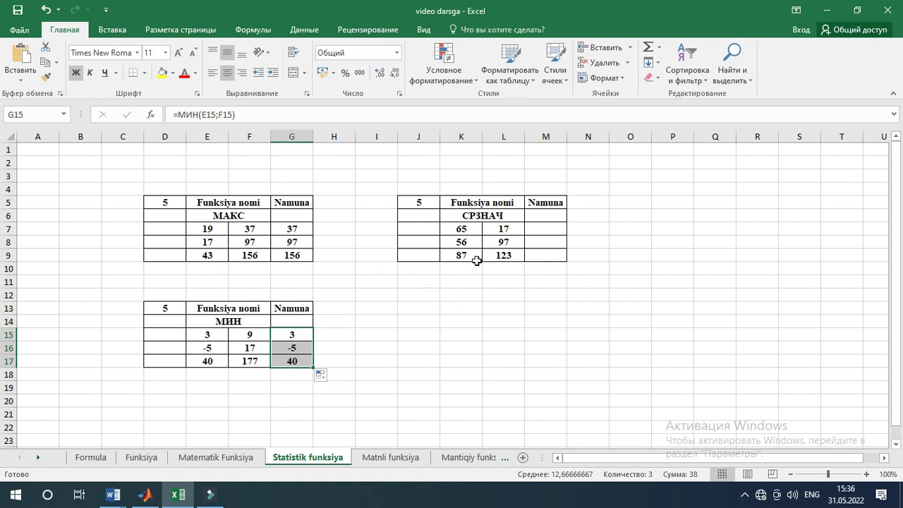
left_click(543, 232)
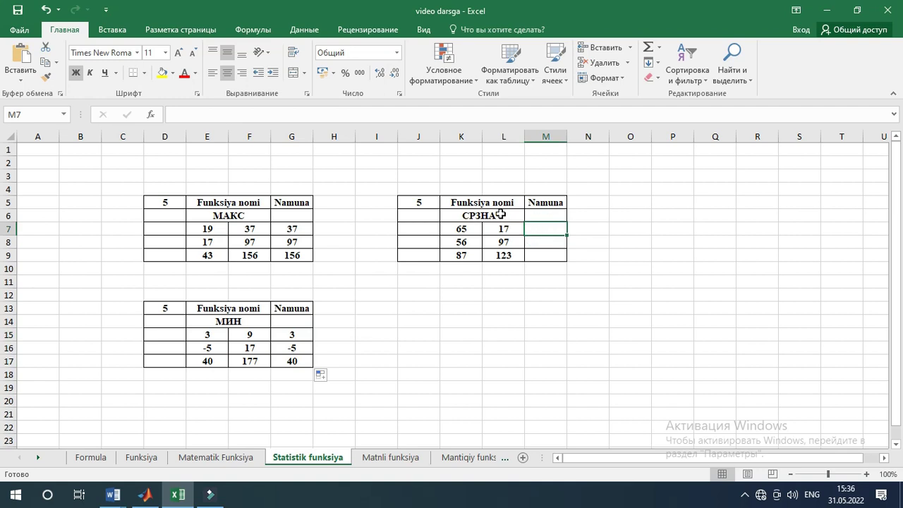
- Start a formula in M7 and choose the СРЗНАЧ function
type("=")
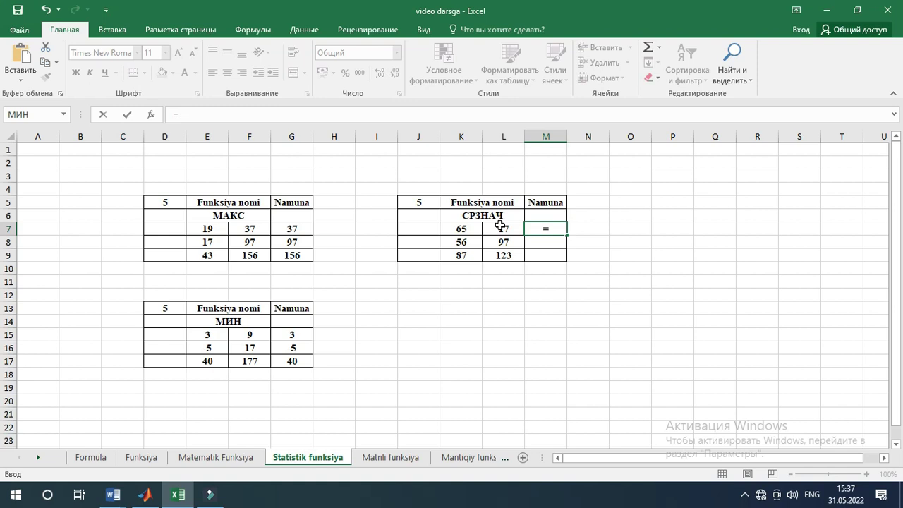
left_click(150, 116)
scroll(443, 223, "down", 1)
scroll(443, 223, "down", 3)
scroll(443, 223, "down", 3)
scroll(443, 224, "down", 4)
scroll(444, 226, "down", 3)
scroll(444, 226, "down", 3)
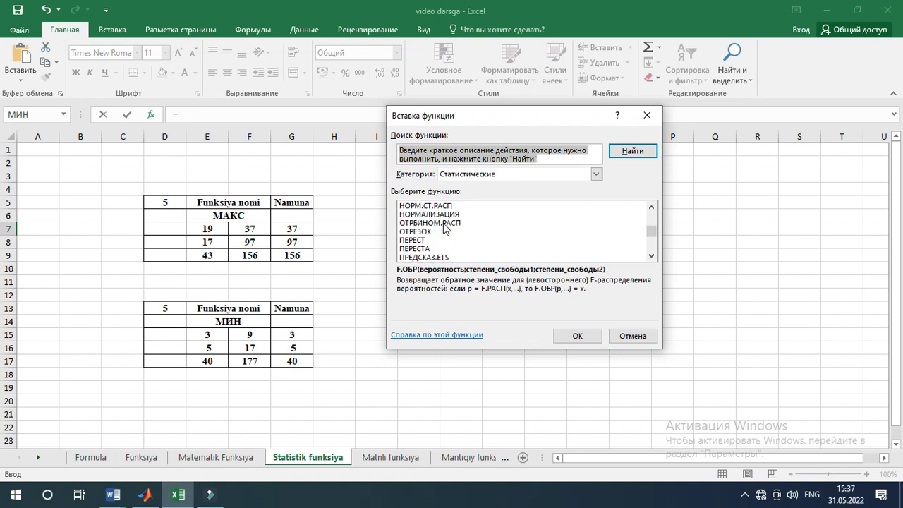
scroll(444, 226, "down", 2)
scroll(444, 225, "down", 2)
scroll(444, 226, "down", 2)
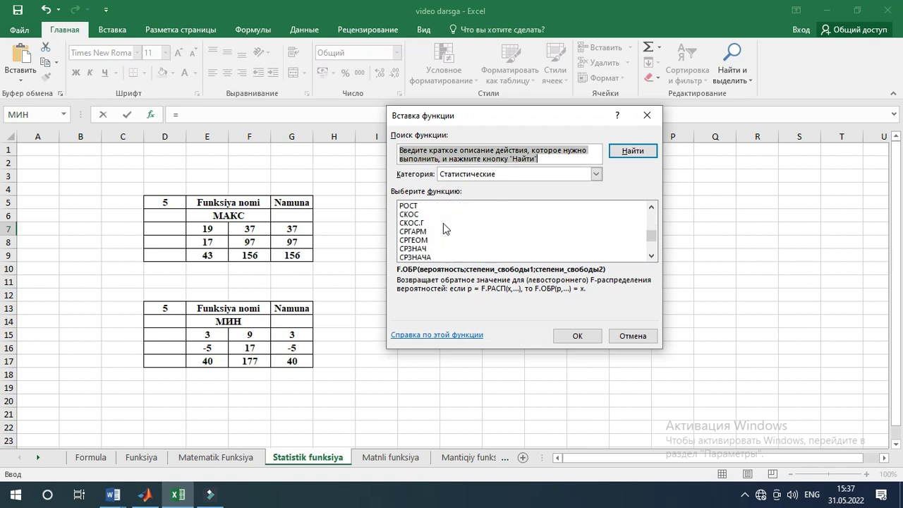
scroll(444, 226, "down", 2)
scroll(425, 227, "up", 1)
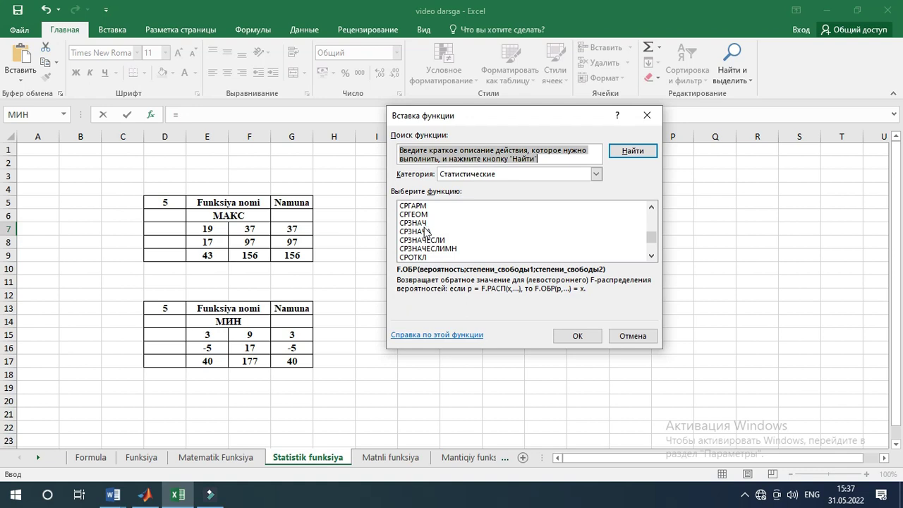
left_click(423, 223)
left_click(576, 336)
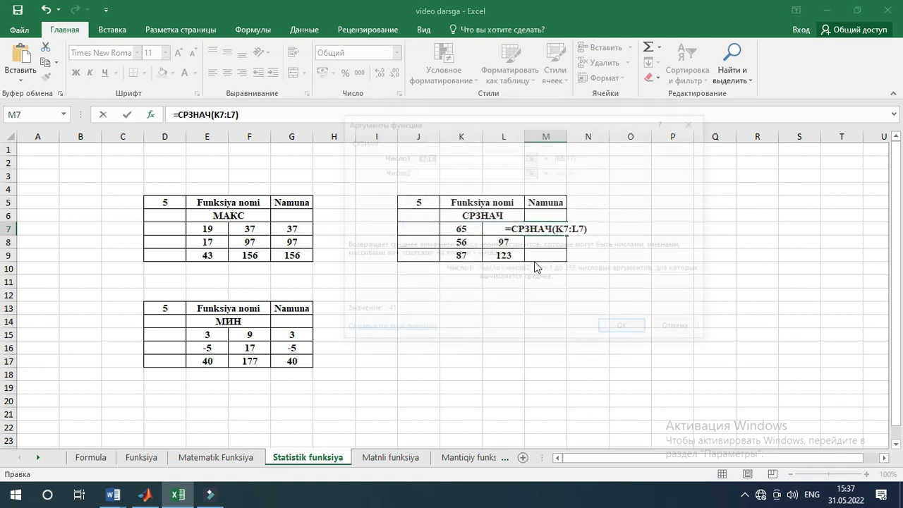
- Average K7 and L7 in M7, fill down to M9, then open the Matnli funksiya sheet
key("BackSpace")
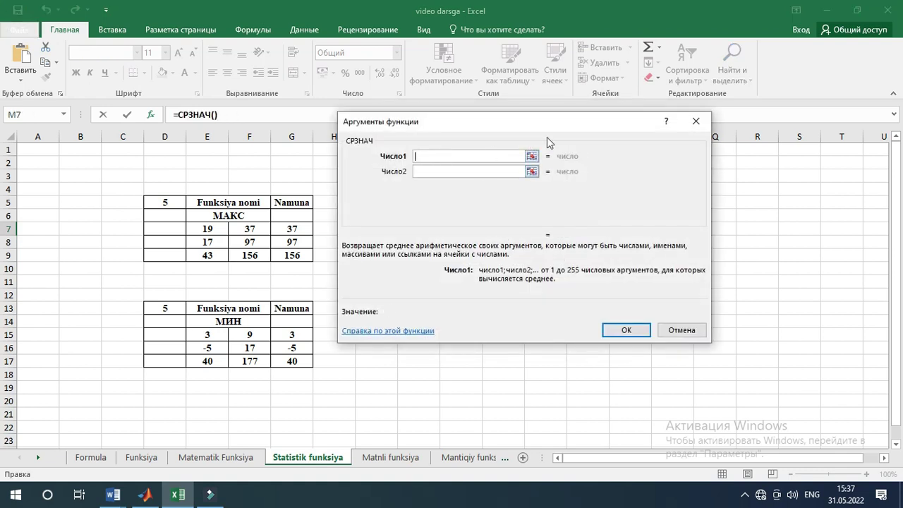
left_click_drag(544, 122, 587, 287)
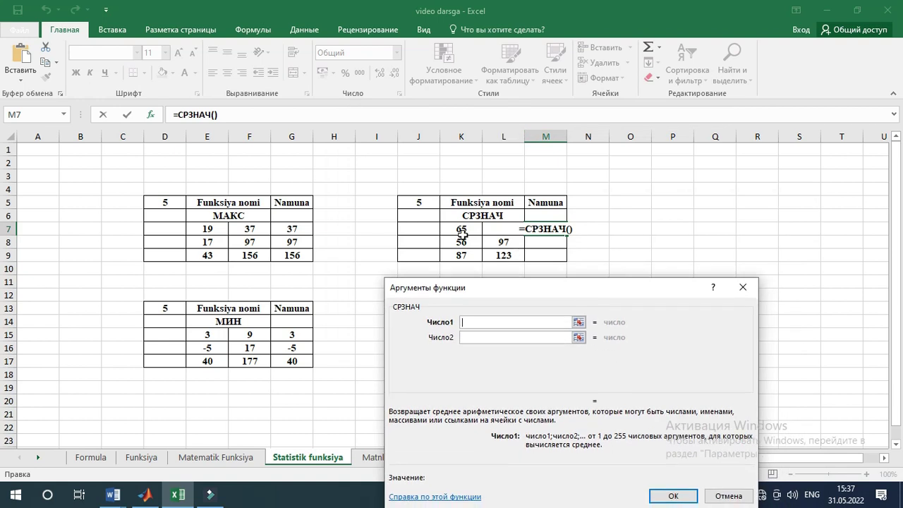
left_click(462, 234)
left_click(491, 337)
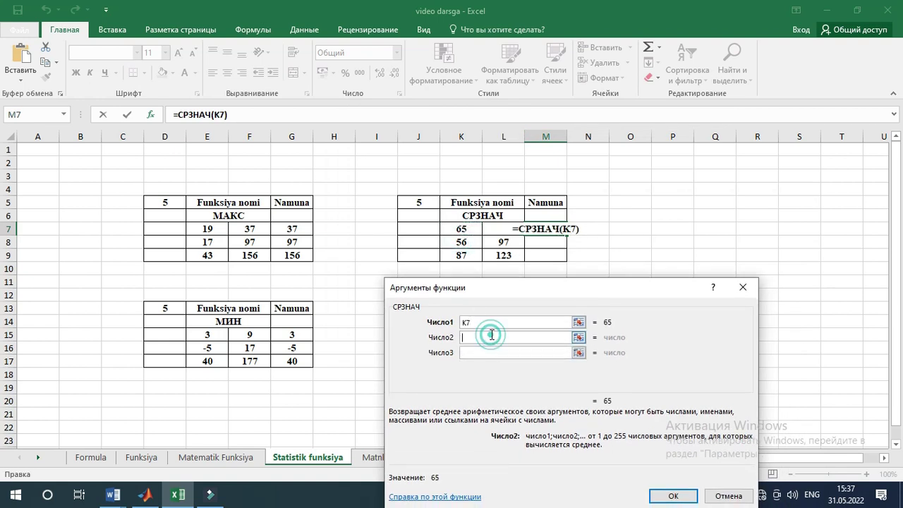
left_click(490, 235)
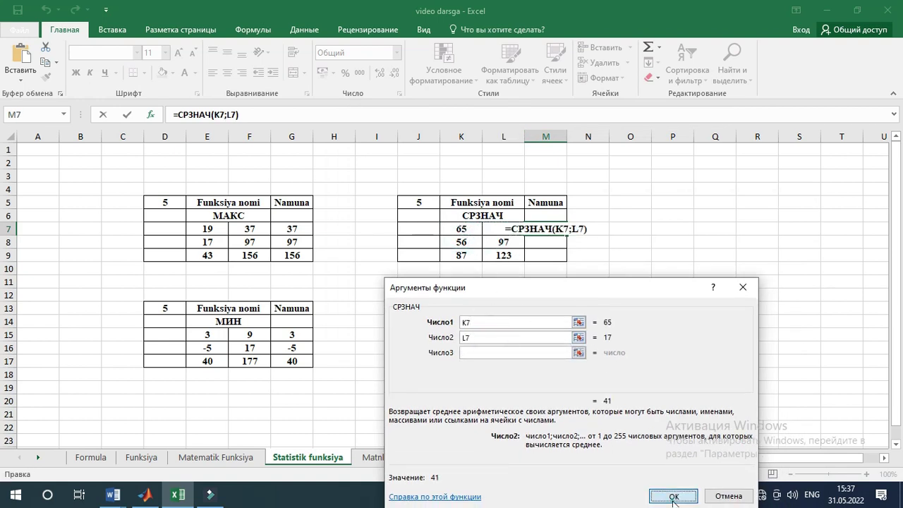
left_click(674, 497)
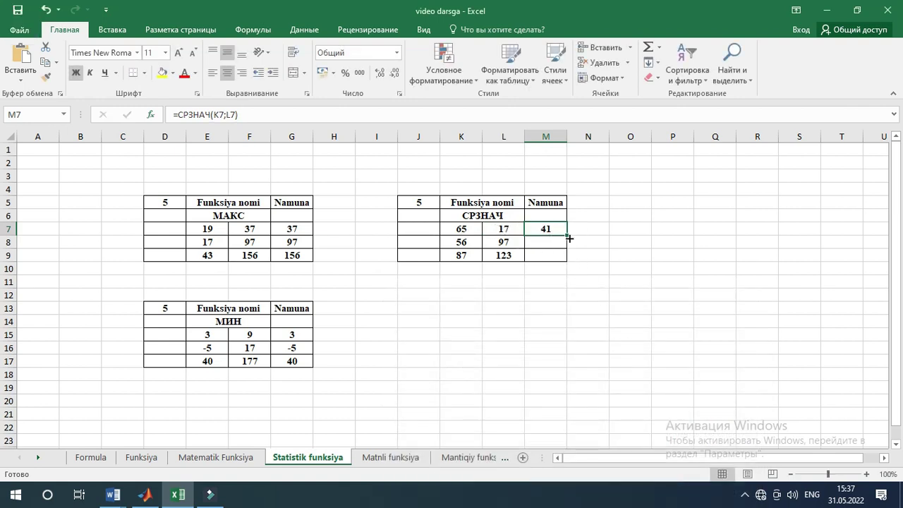
left_click_drag(566, 234, 569, 259)
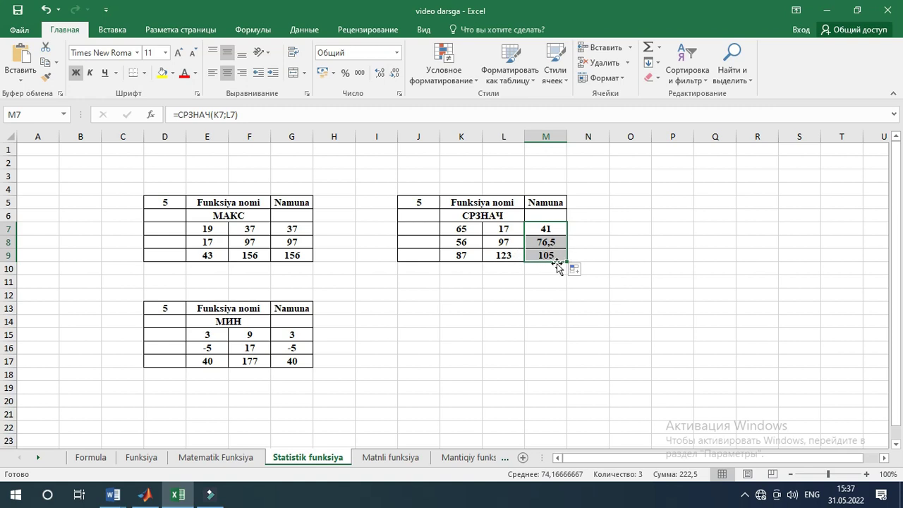
left_click(402, 457)
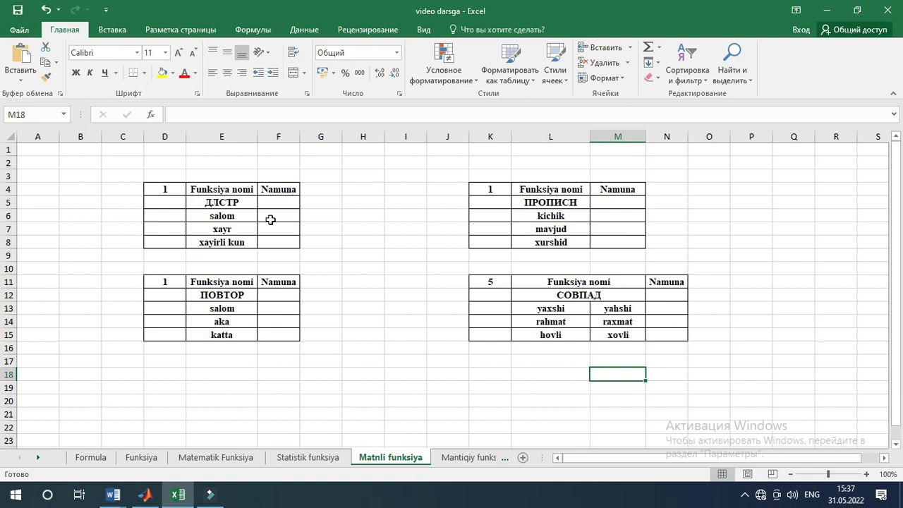
- Start a formula in F6 and pick ДЛСТР from the Текстовые category
left_click(270, 219)
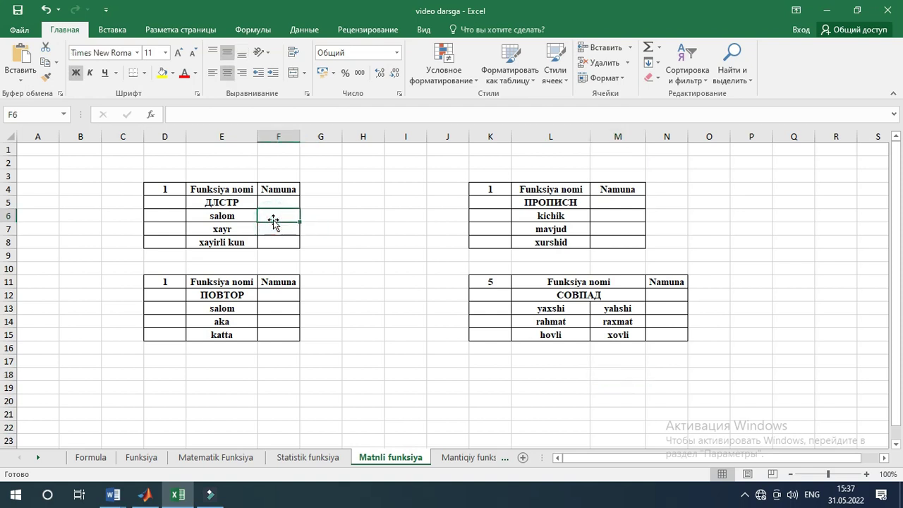
type("=")
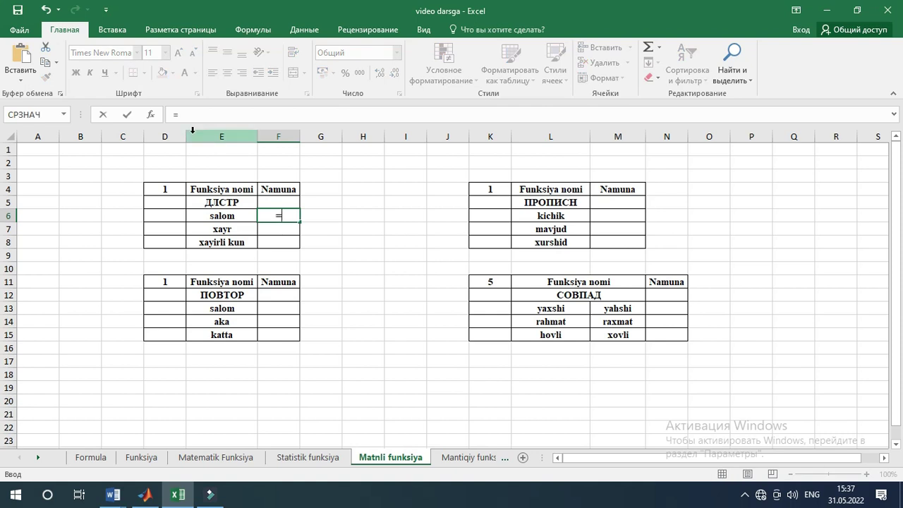
left_click(151, 114)
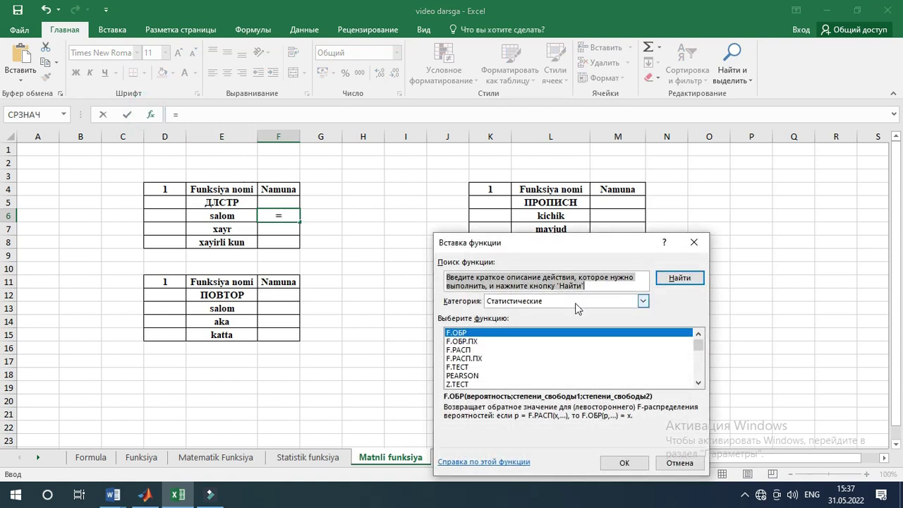
left_click(642, 301)
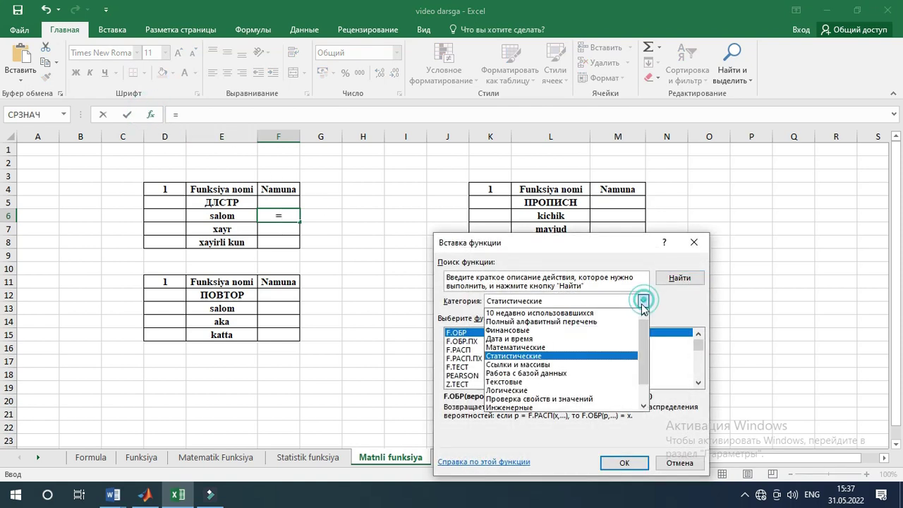
left_click(538, 382)
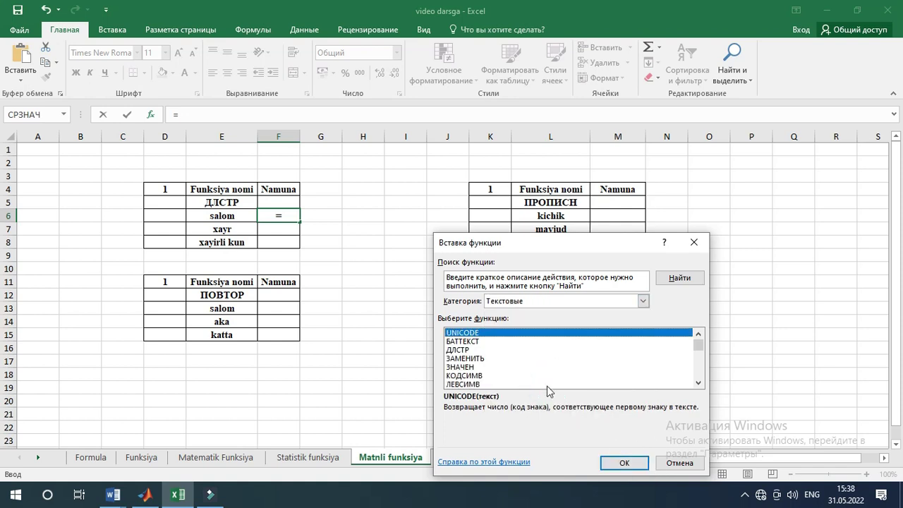
left_click(457, 350)
left_click(624, 463)
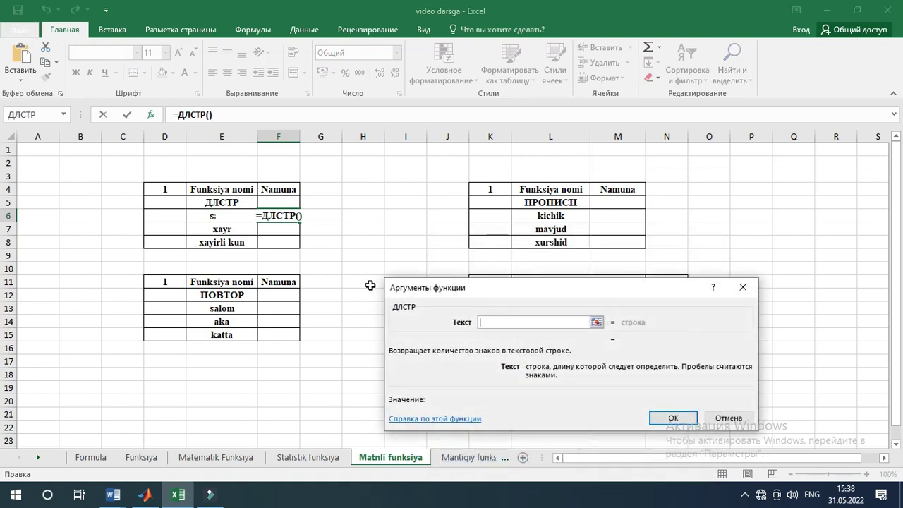
- Measure E6's length, fill down to F8 (5, 4, 11), and widen column F
left_click(200, 216)
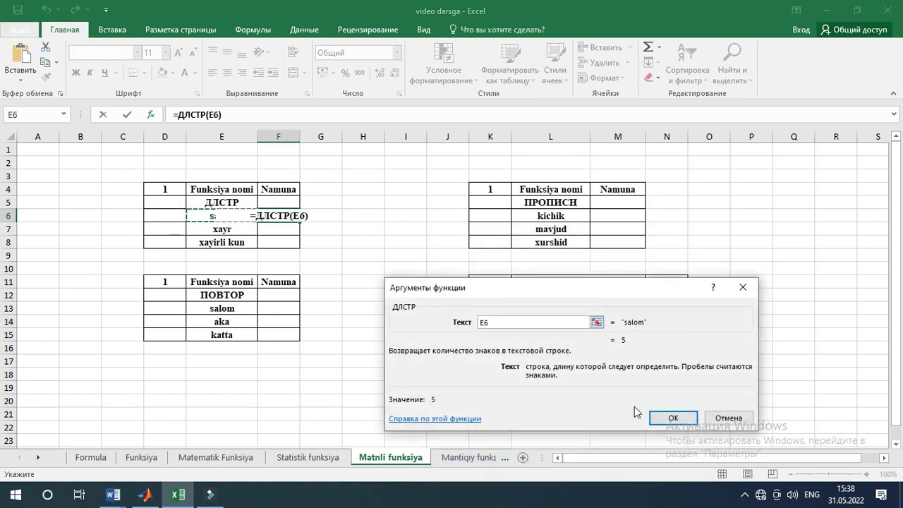
left_click(670, 418)
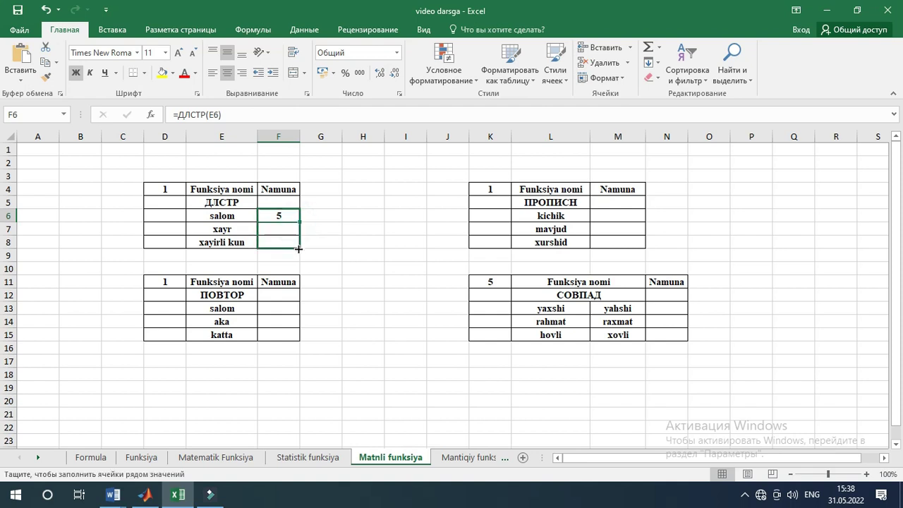
left_click_drag(301, 221, 300, 247)
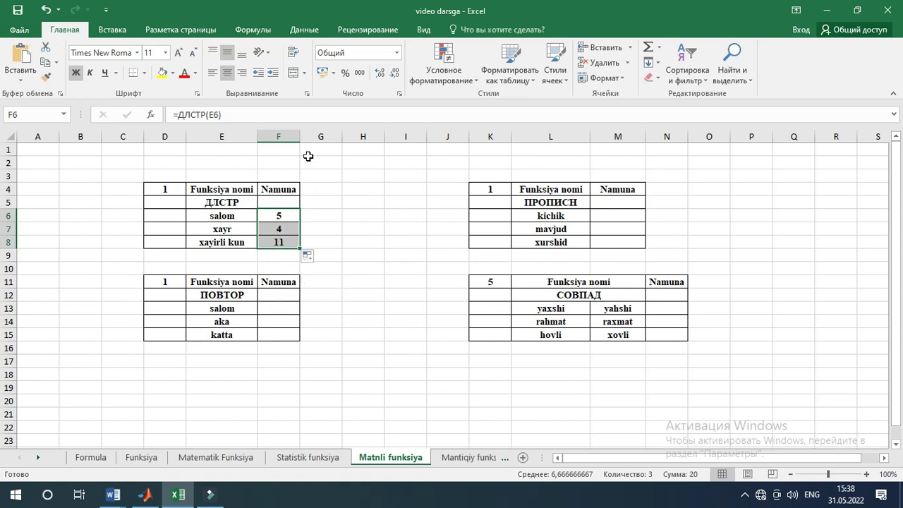
left_click_drag(300, 136, 389, 141)
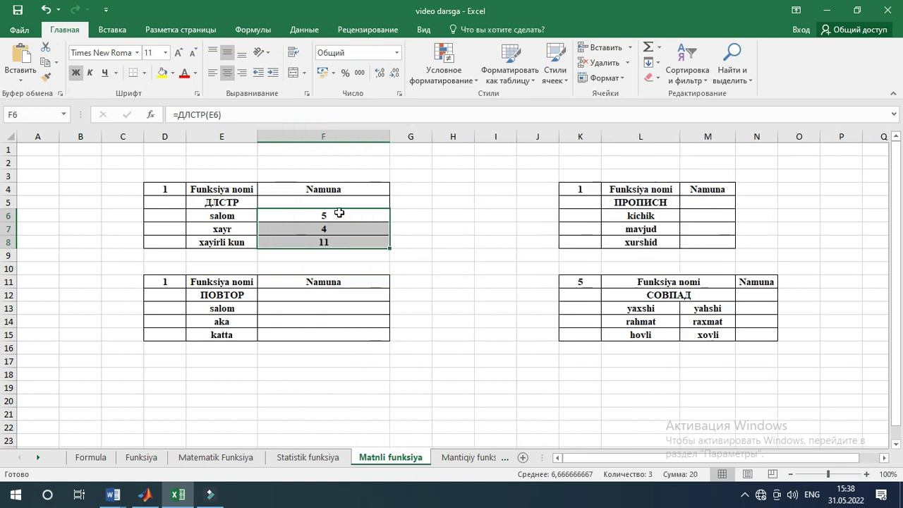
left_click(301, 295)
- Start a formula in F13 and choose the ПОВТОР function
left_click(307, 308)
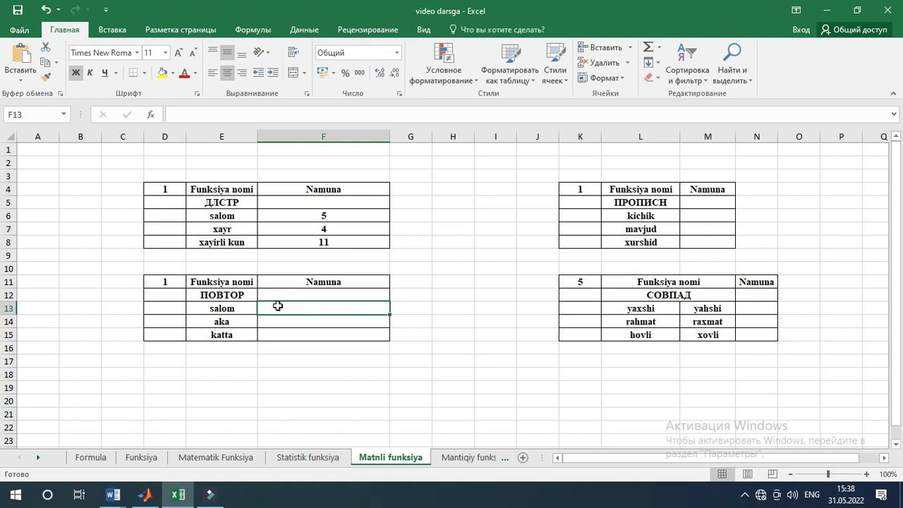
type("=")
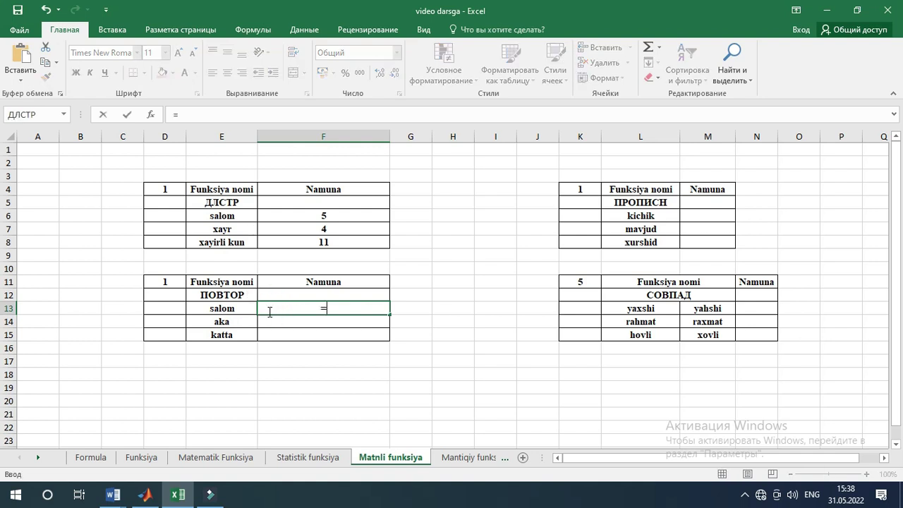
left_click(151, 115)
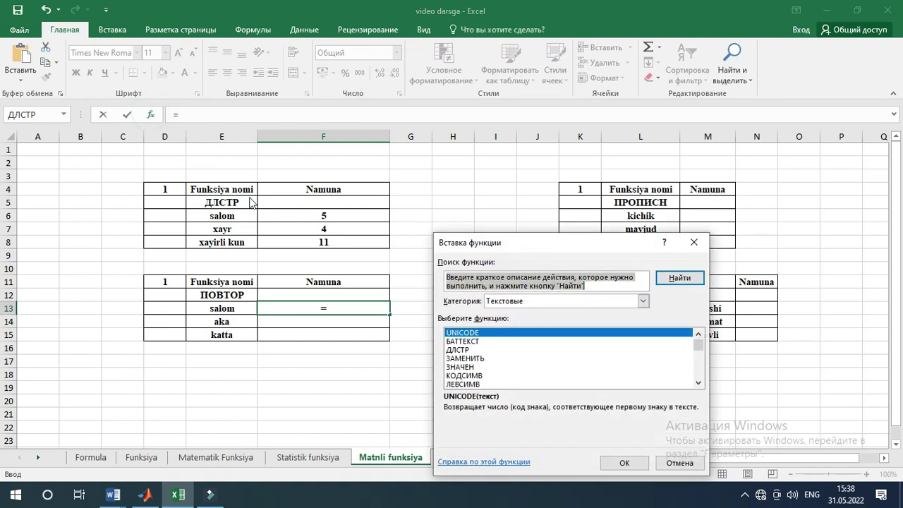
scroll(492, 368, "down", 2)
left_click(463, 358)
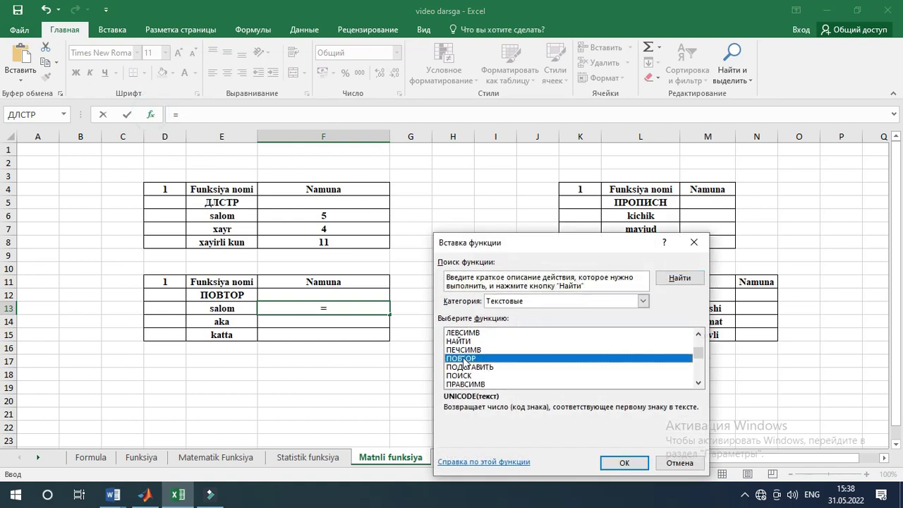
left_click(624, 463)
- Repeat E13 five times in F13 and fill the formula down to F15
left_click_drag(550, 274, 581, 225)
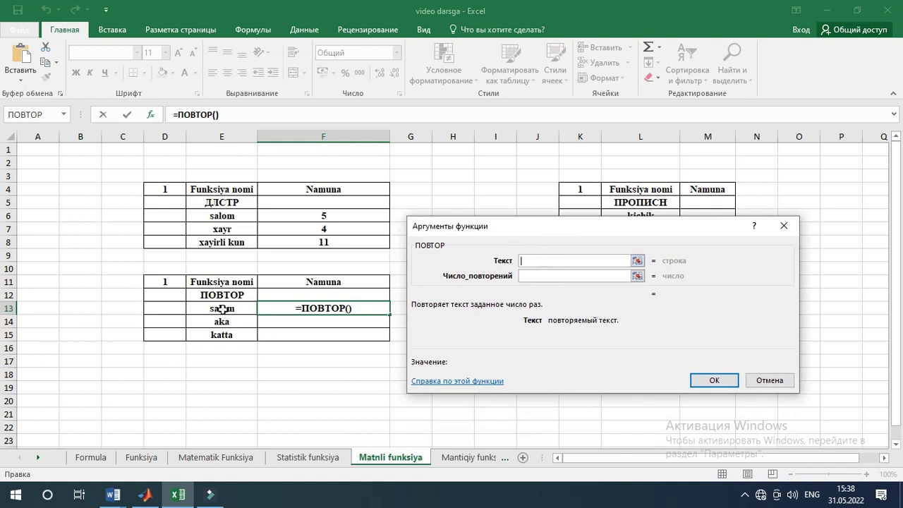
left_click(222, 309)
left_click(538, 276)
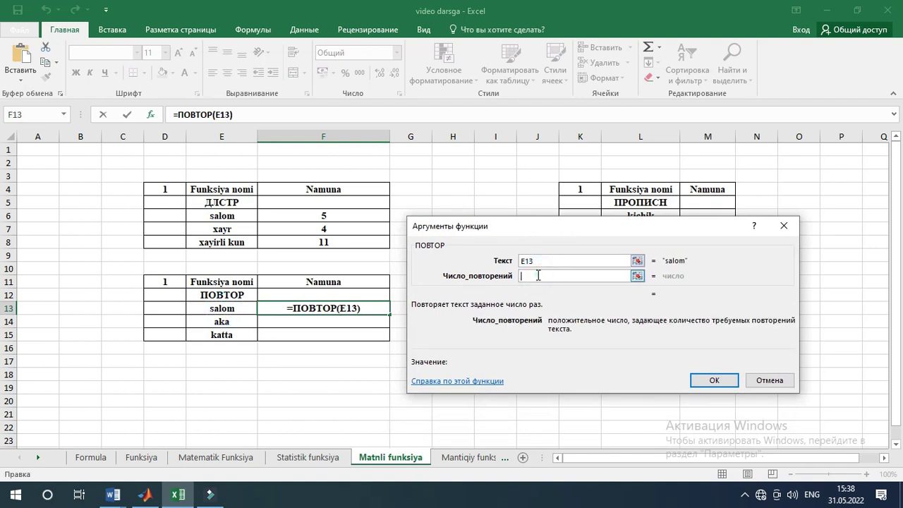
type("5")
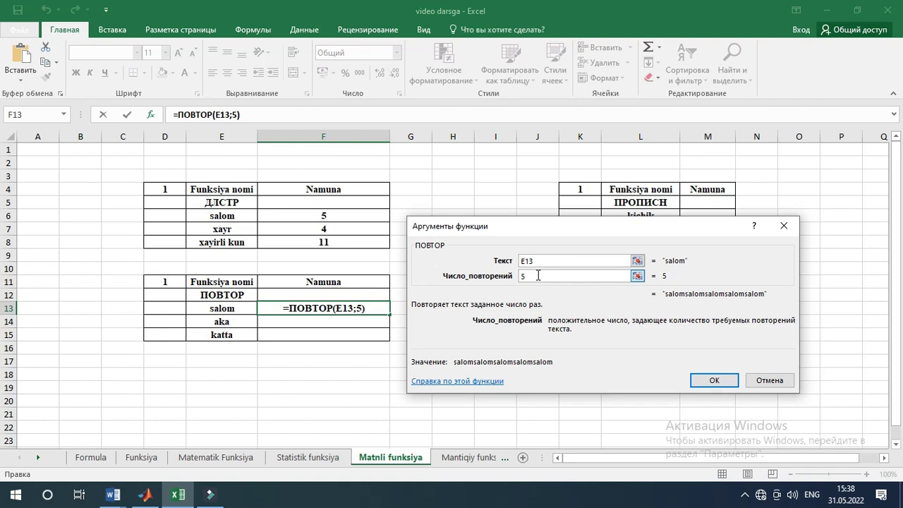
left_click(714, 381)
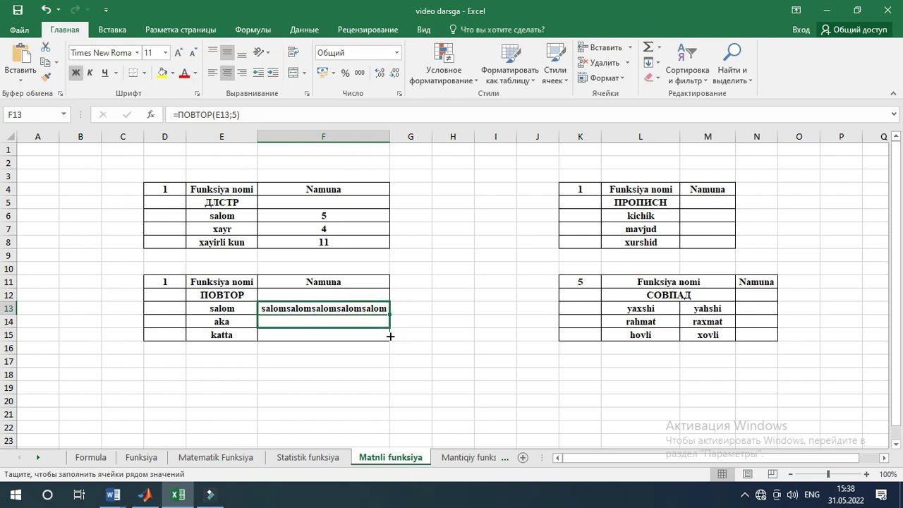
left_click_drag(392, 315, 392, 342)
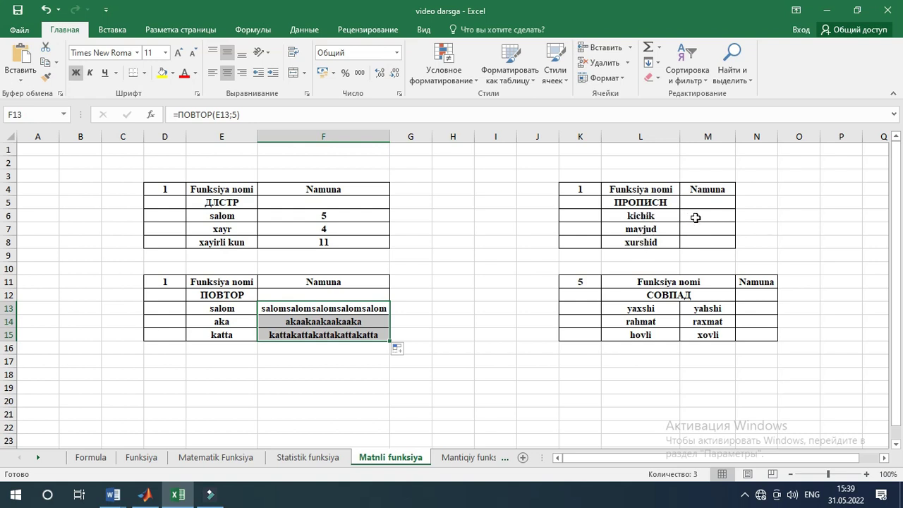
left_click(695, 217)
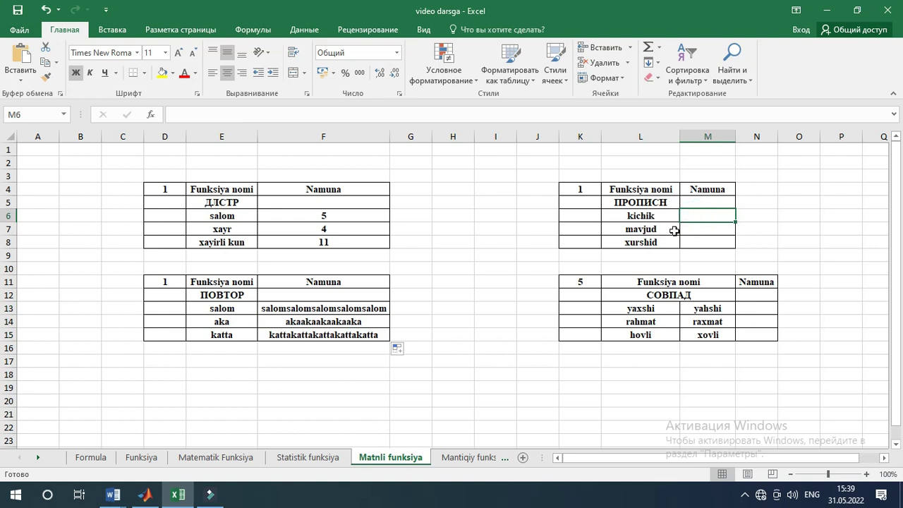
- Start a formula in M6 and pick the ПРОПИСН function
type("=")
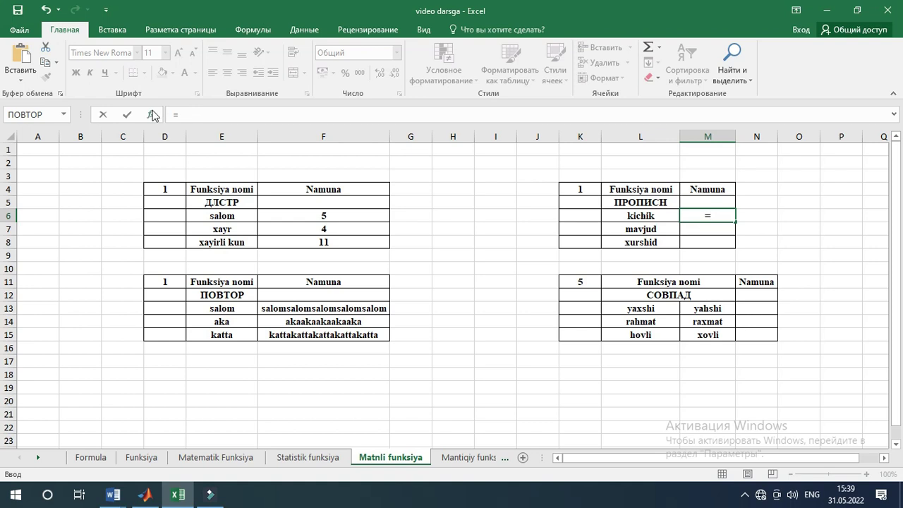
left_click(153, 115)
left_click_drag(588, 192, 375, 161)
scroll(376, 277, "down", 1)
scroll(376, 277, "down", 1)
scroll(373, 277, "down", 1)
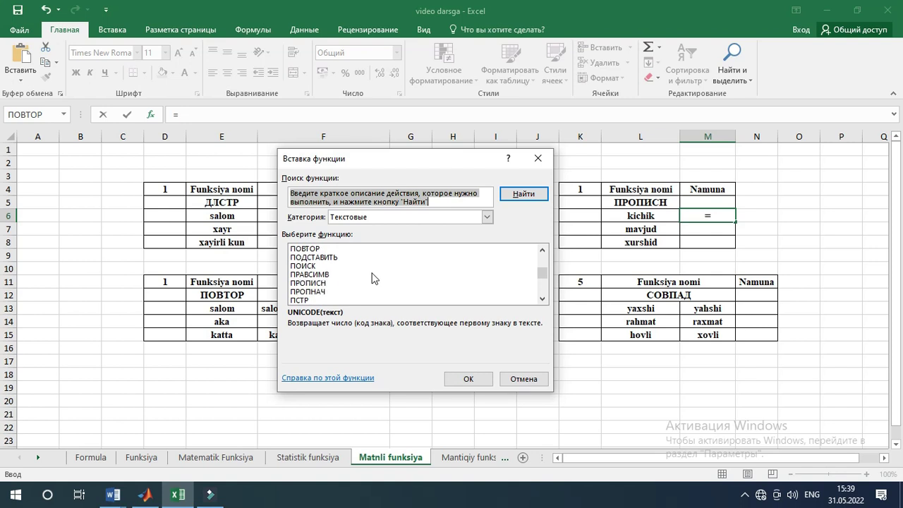
left_click(321, 284)
left_click(468, 379)
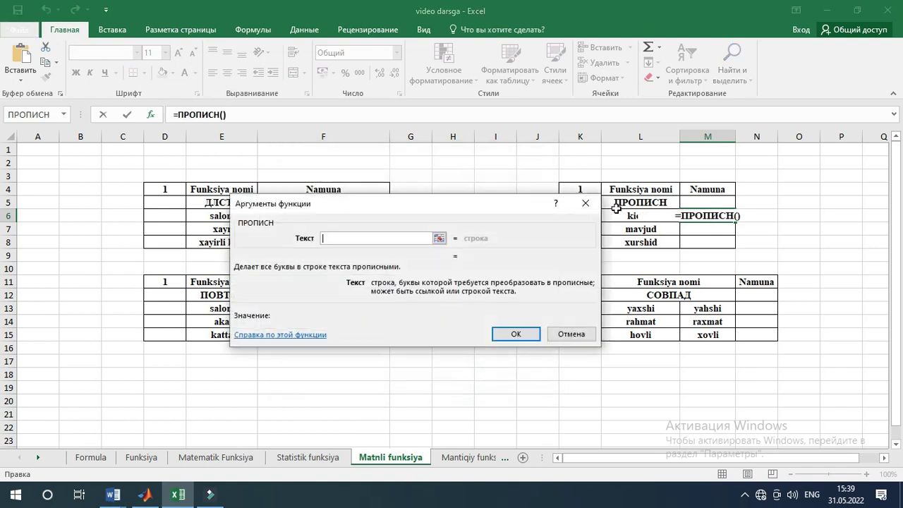
- Capitalise L6 and fill down to M8, giving KICHIK, MAVJUD and XURSHID
left_click(615, 216)
left_click(516, 334)
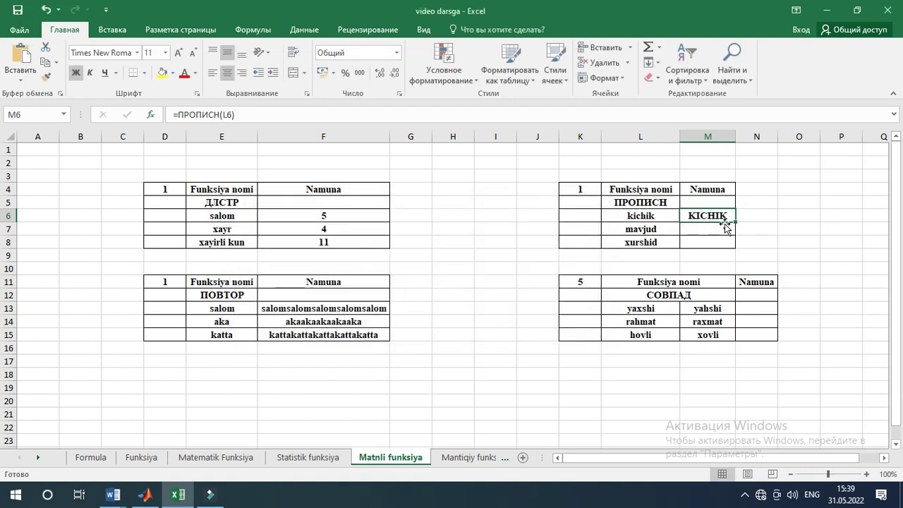
left_click_drag(735, 221, 735, 247)
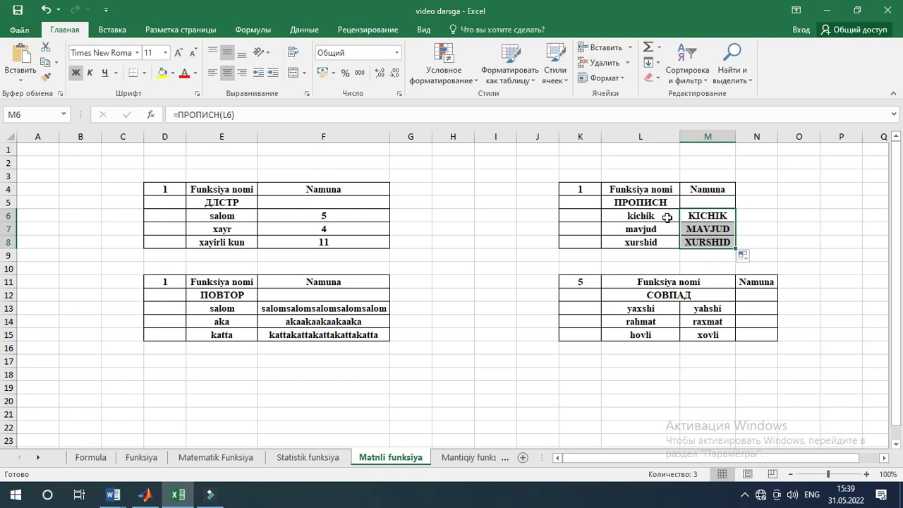
left_click(748, 313)
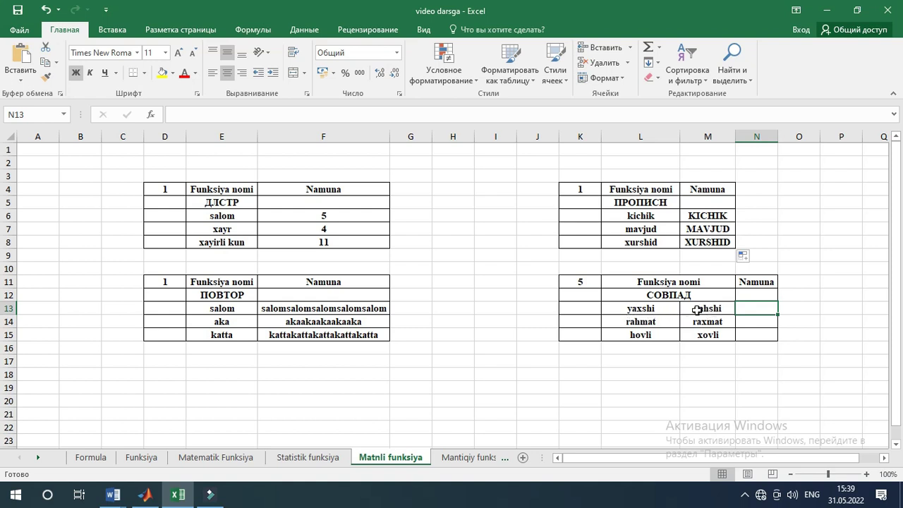
- Start a formula in N13 and pick the СОВПАД function
left_click(754, 312)
type("=")
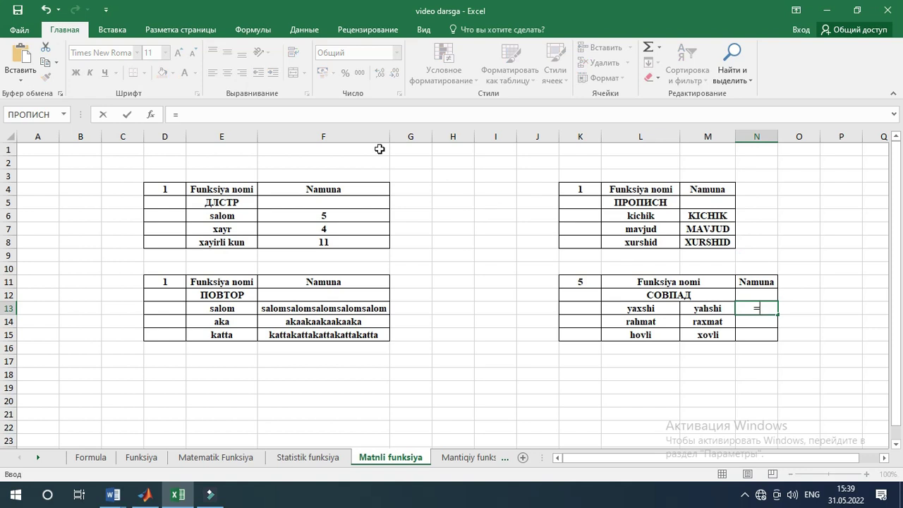
left_click(148, 116)
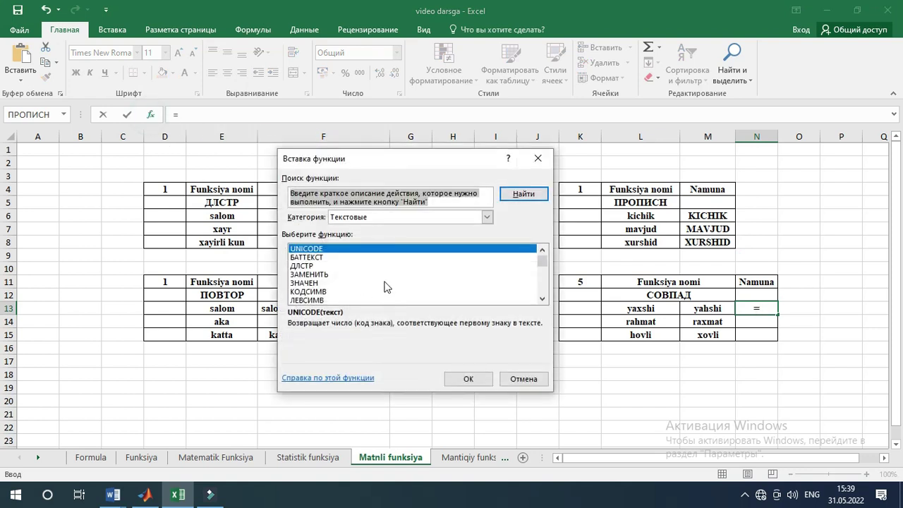
scroll(385, 287, "down", 2)
scroll(351, 288, "down", 2)
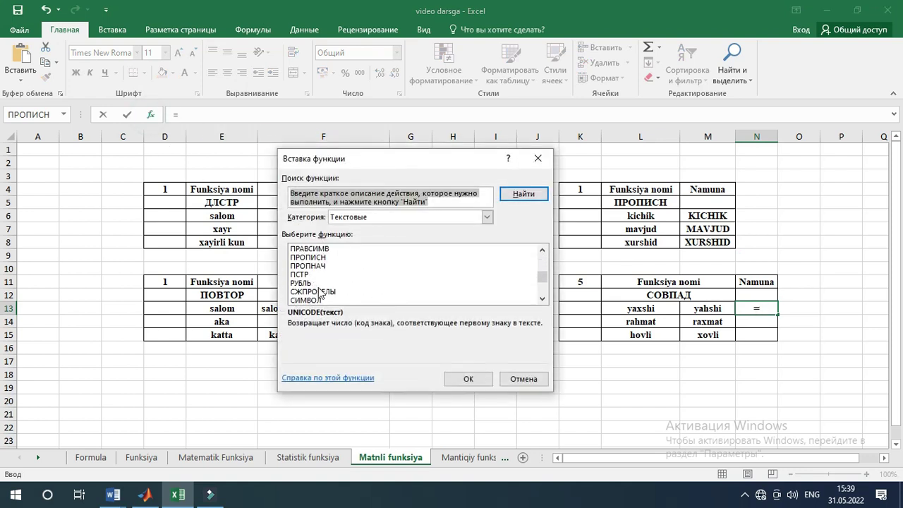
scroll(320, 292, "down", 1)
left_click(318, 283)
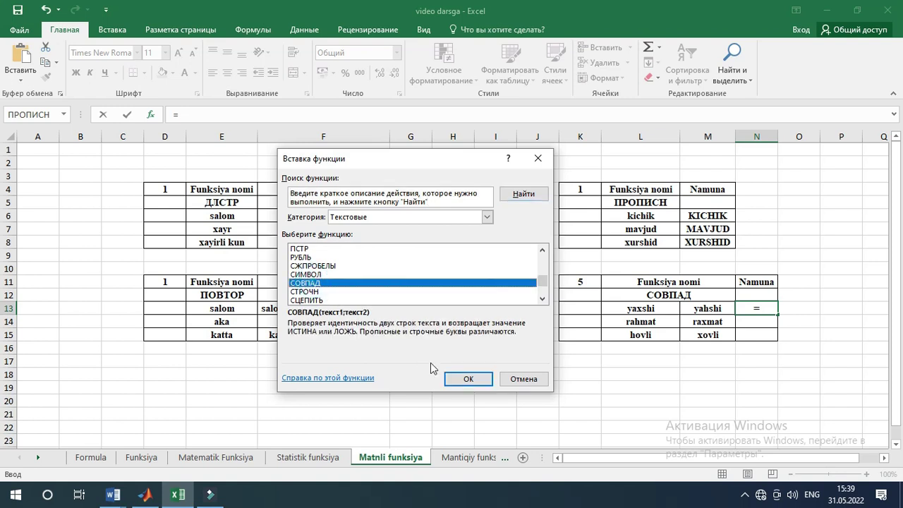
left_click(467, 379)
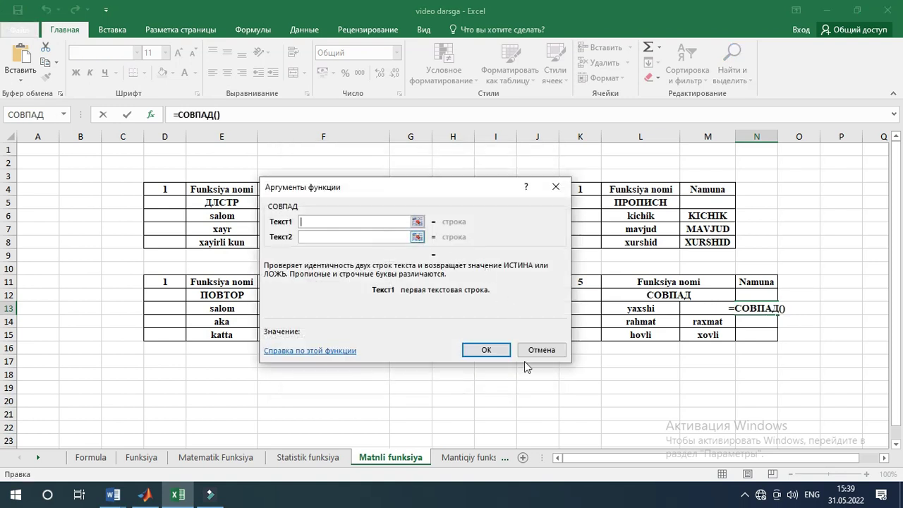
- Compare L13 with M13 and fill down to N15, all returning ЛОЖЬ
left_click(638, 310)
left_click(365, 239)
left_click(688, 312)
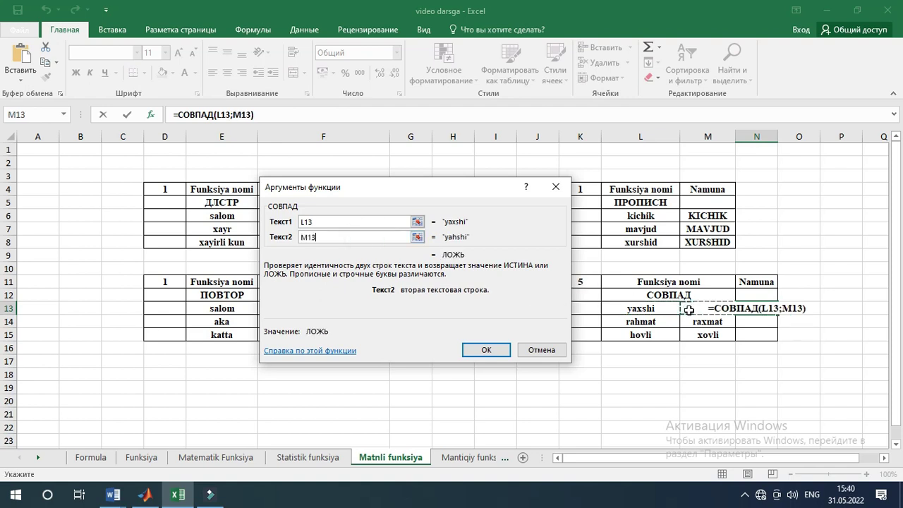
left_click(487, 350)
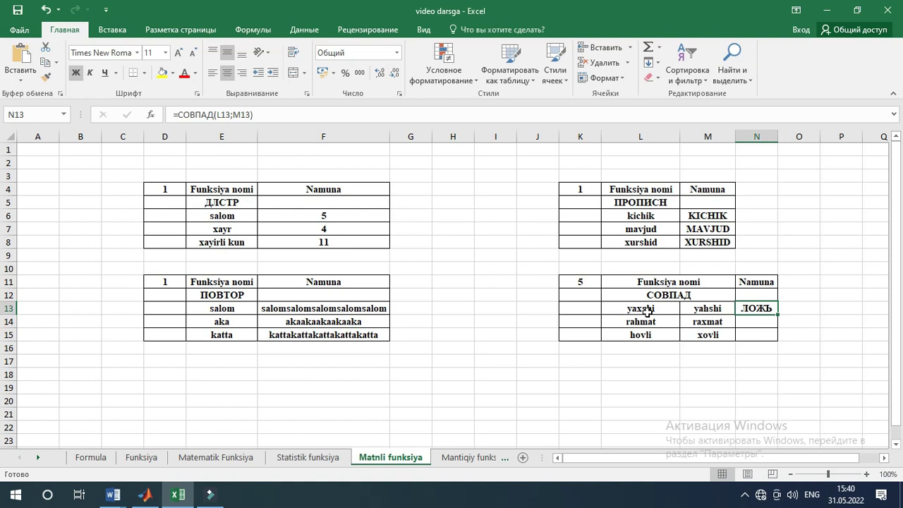
left_click_drag(778, 314, 779, 341)
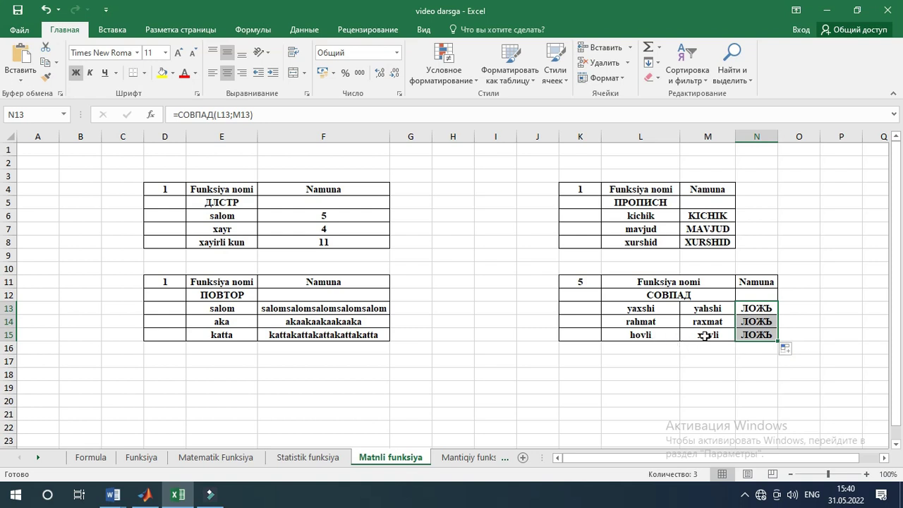
- Begin editing M15, deleting the leading x from xovli
left_click(707, 337)
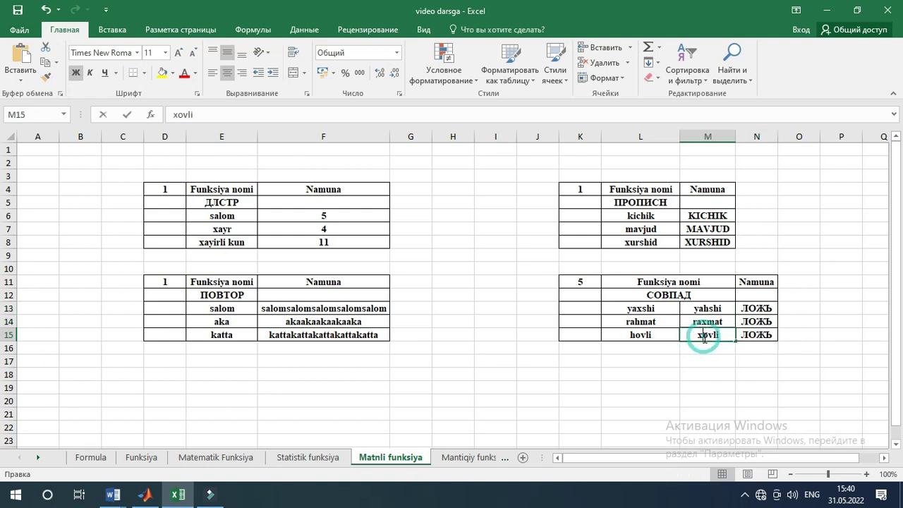
double_click(703, 336)
key("BackSpace")
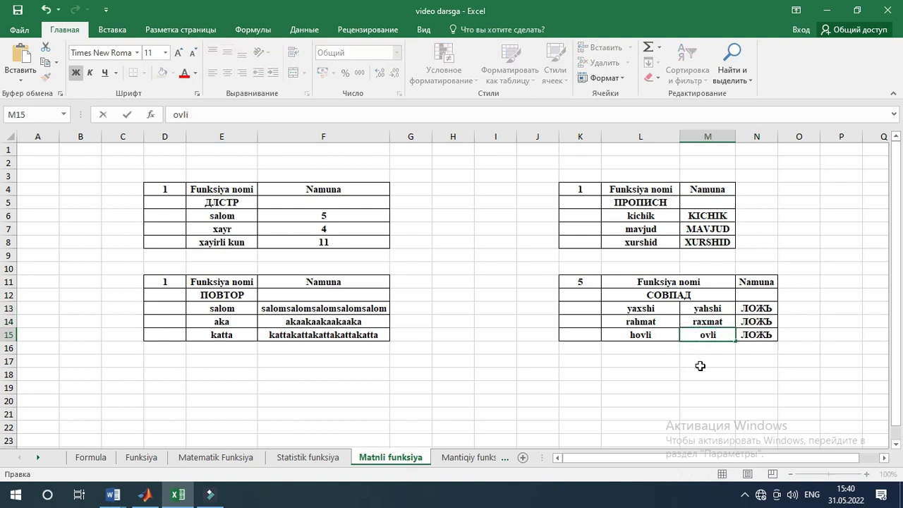
- Finish retyping M15 as hovli so N15 returns ИСТИНА
type("jh")
key("BackSpace")
key("BackSpace")
type("h")
key("Return")
- Widen column N to show ИСТИНА fully and open the Mantiqiy funksiya sheet
left_click(758, 336)
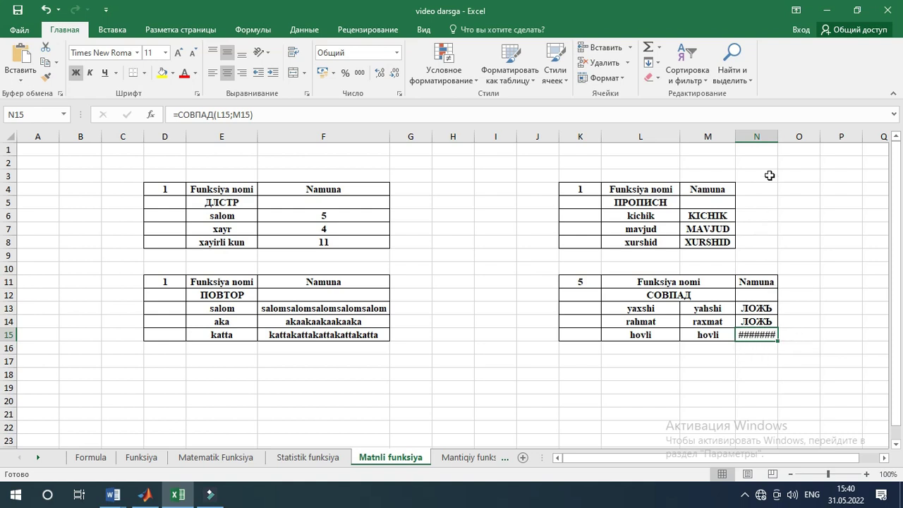
left_click_drag(781, 132, 803, 152)
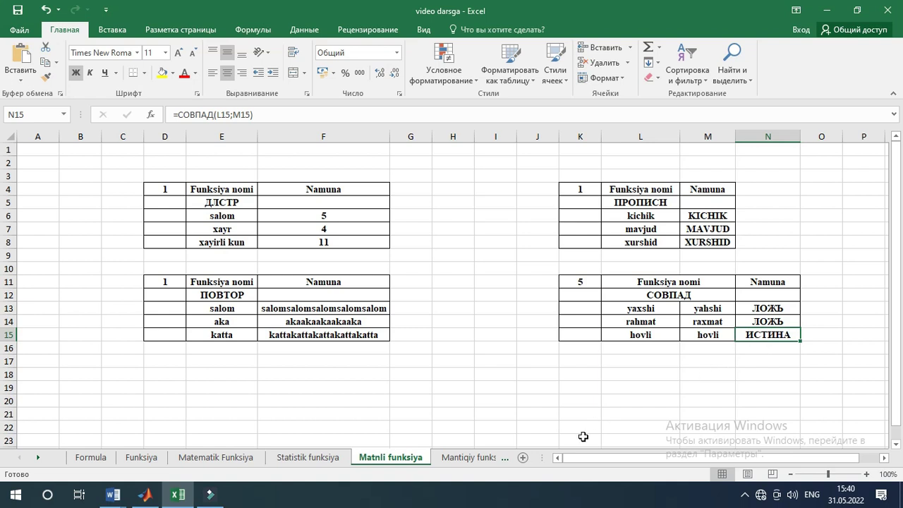
left_click(468, 458)
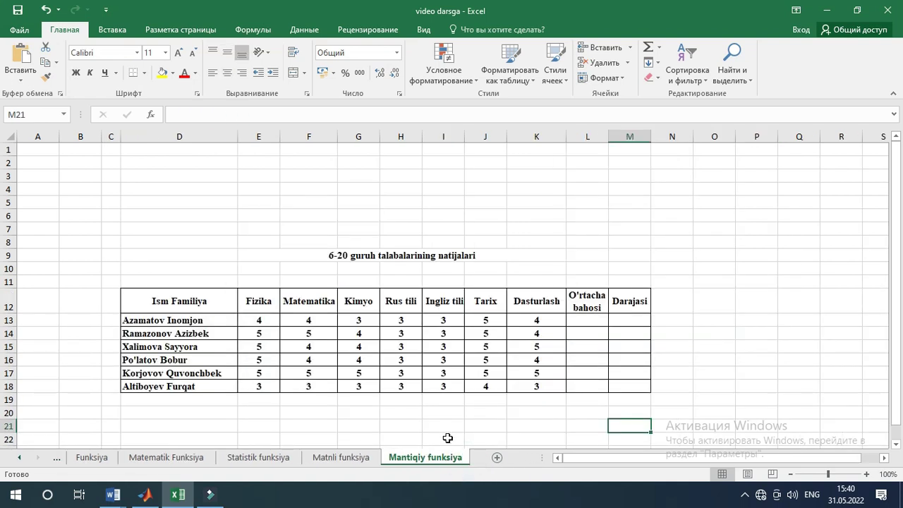
scroll(500, 385, "down", 1)
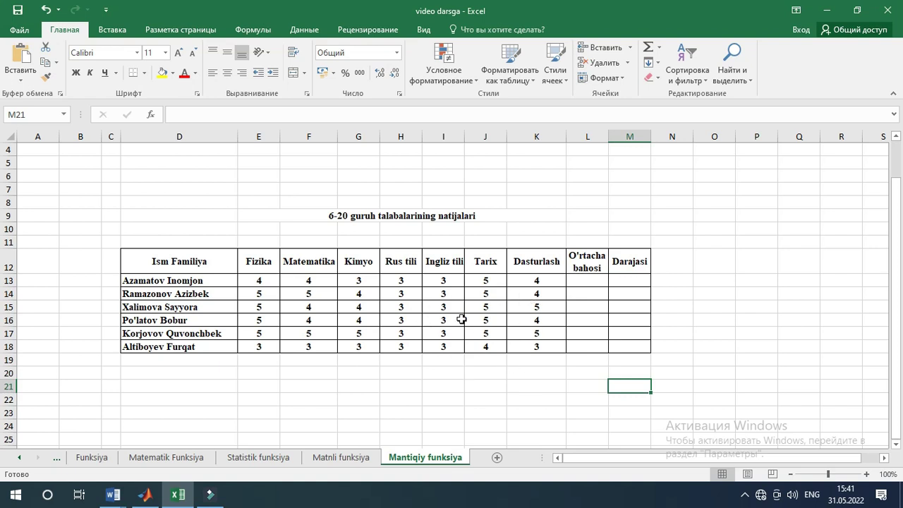
- Start a formula in L13 and browse the mathematical functions
left_click(591, 283)
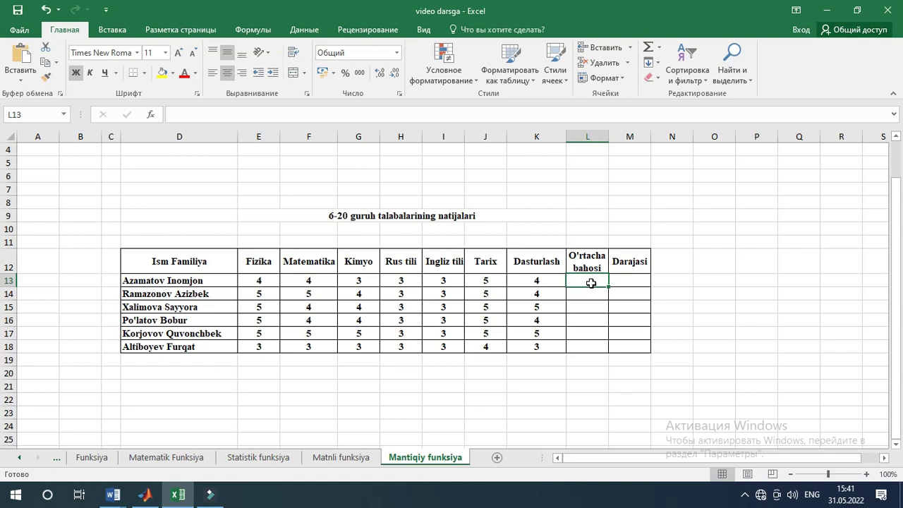
type("=")
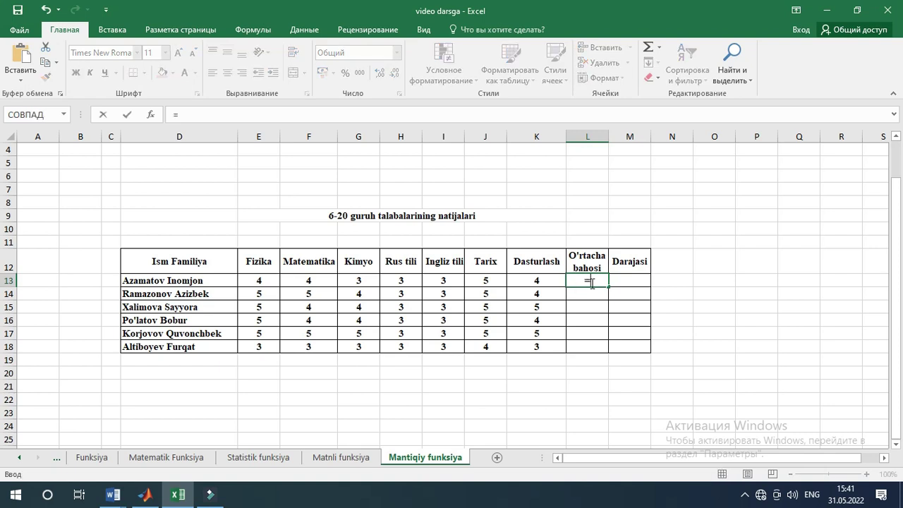
left_click(150, 115)
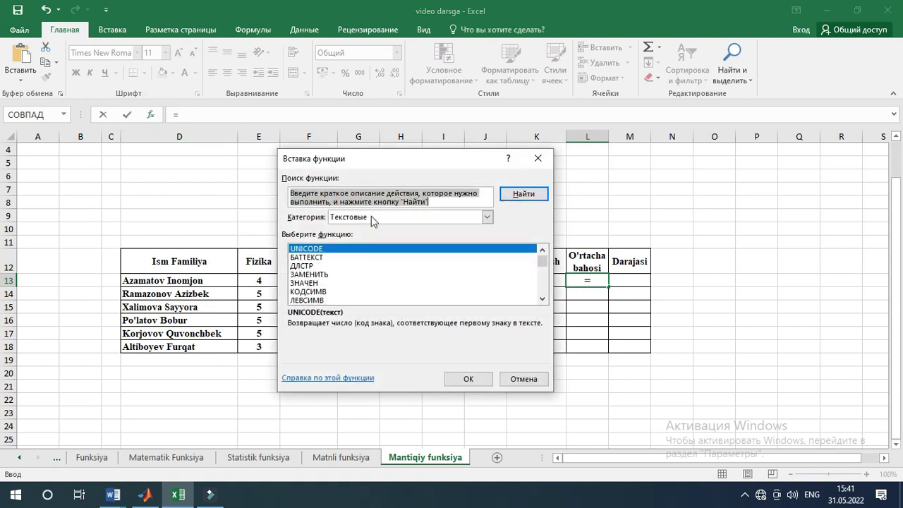
left_click(487, 217)
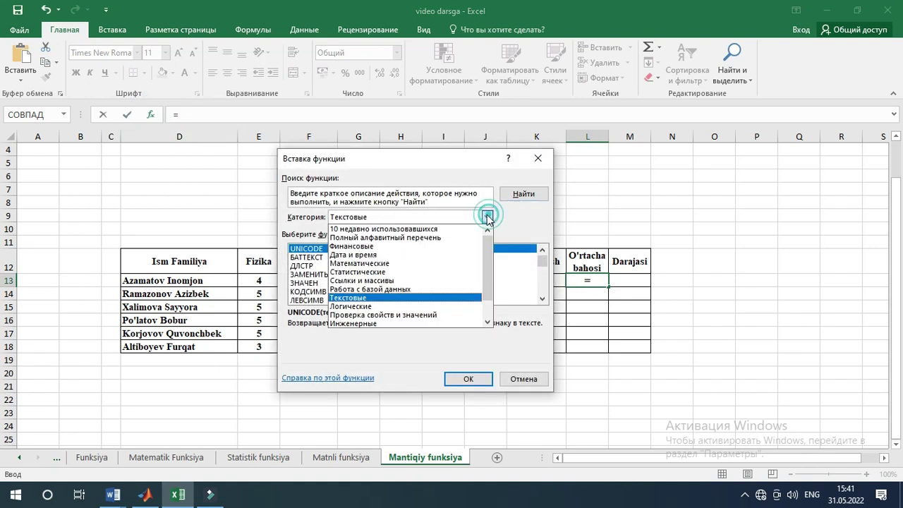
left_click(386, 264)
scroll(389, 272, "down", 2)
scroll(389, 275, "down", 5)
scroll(382, 278, "down", 5)
scroll(379, 277, "down", 3)
scroll(379, 277, "down", 3)
scroll(379, 277, "down", 3)
scroll(379, 277, "down", 3)
scroll(378, 282, "down", 2)
scroll(379, 282, "down", 3)
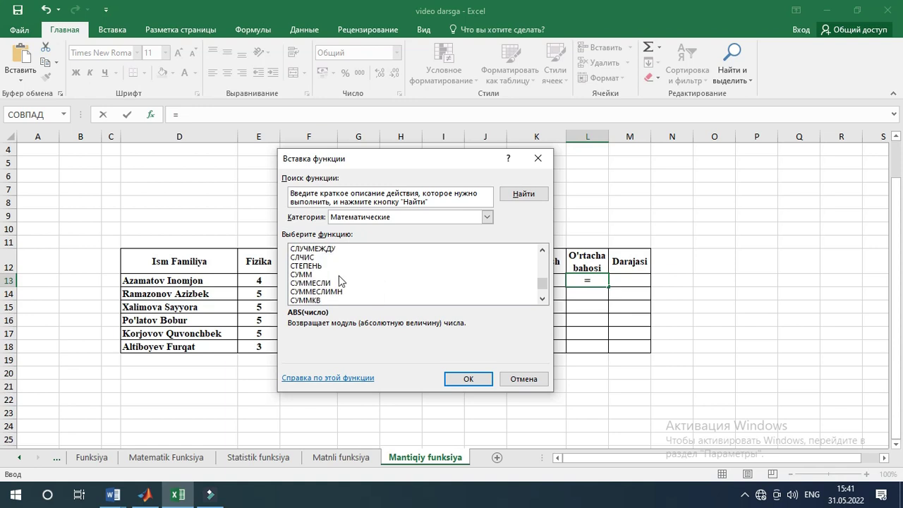
scroll(355, 280, "down", 2)
scroll(377, 273, "down", 2)
- Pick СРЗНАЧ from the Статистические category, proposing the range E13:K13
left_click(486, 217)
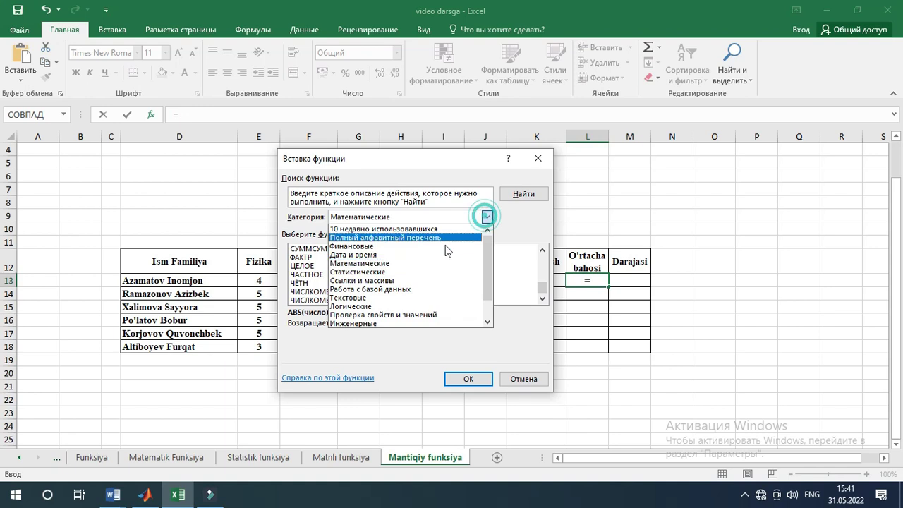
left_click(393, 273)
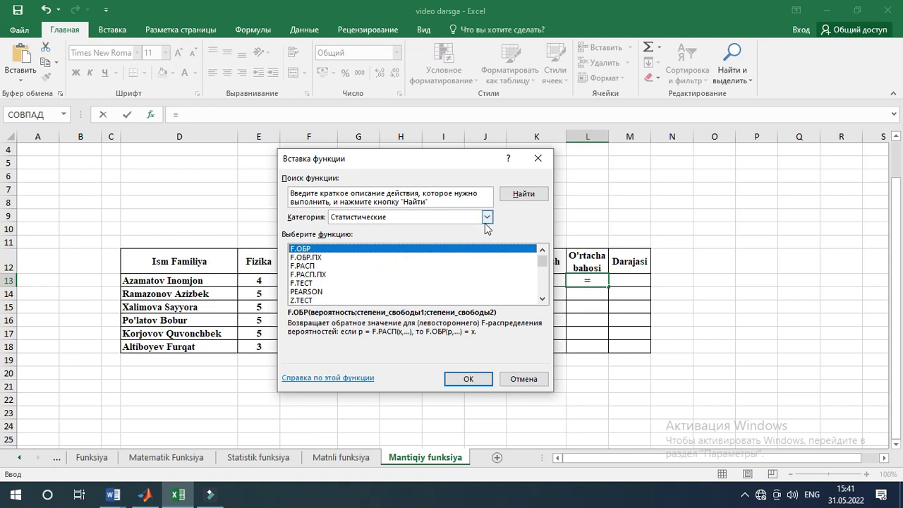
scroll(494, 268, "down", 2)
scroll(416, 268, "down", 4)
scroll(452, 268, "down", 3)
scroll(453, 272, "down", 1)
scroll(453, 273, "down", 3)
scroll(453, 272, "down", 3)
scroll(453, 273, "down", 4)
scroll(453, 272, "down", 4)
left_click(307, 292)
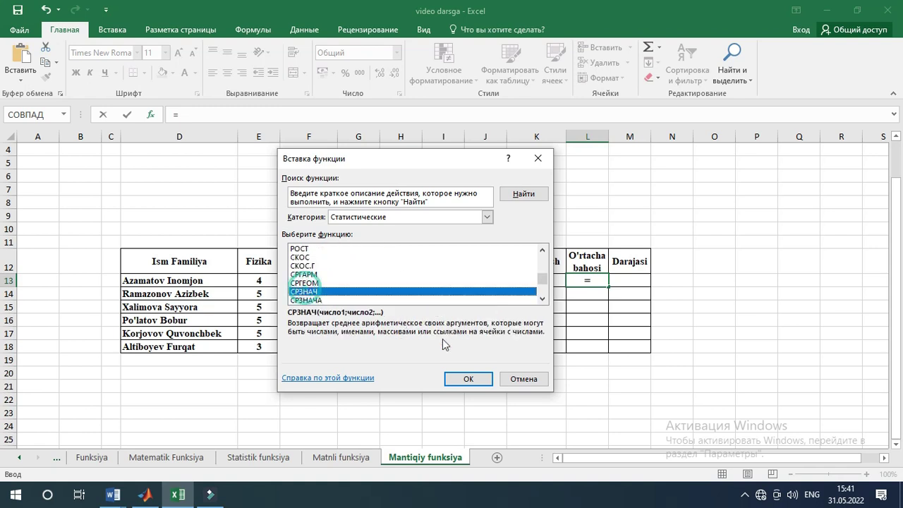
left_click(465, 379)
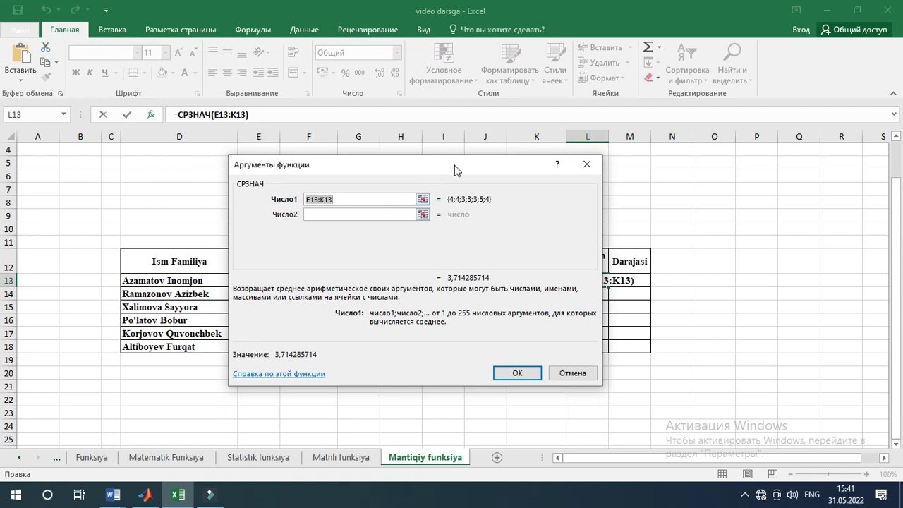
- Average E13:K13 in L13 (3,71429) and fill the formula down to L18
left_click_drag(459, 170, 655, 179)
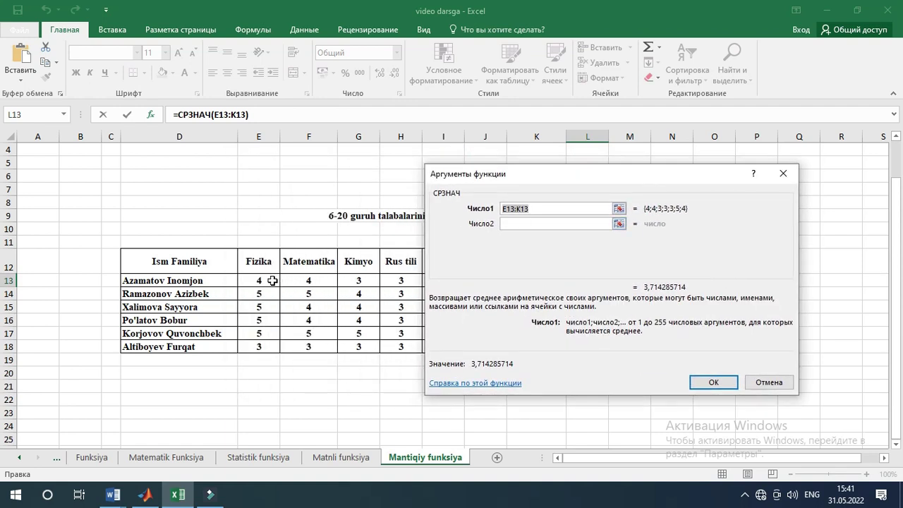
left_click(256, 282)
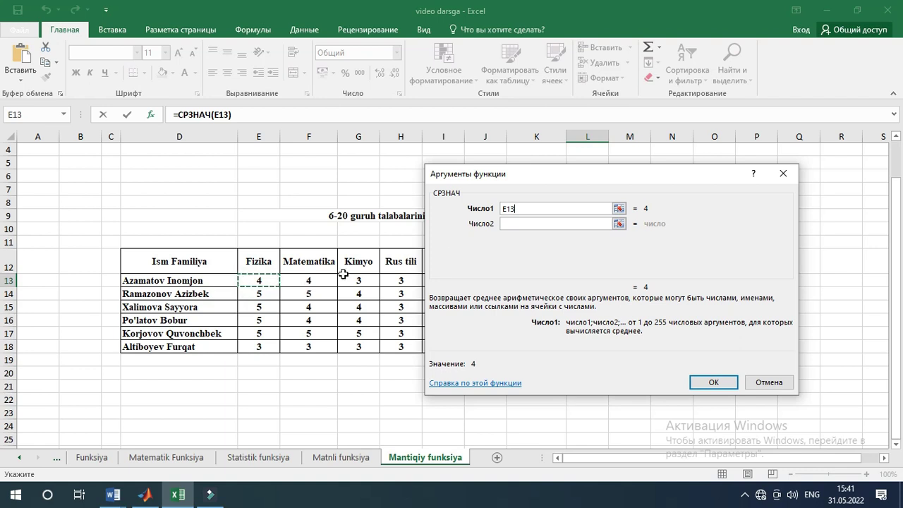
mouse_move(612, 174)
left_mouse_down()
mouse_move(726, 242)
mouse_move(834, 226)
left_mouse_up()
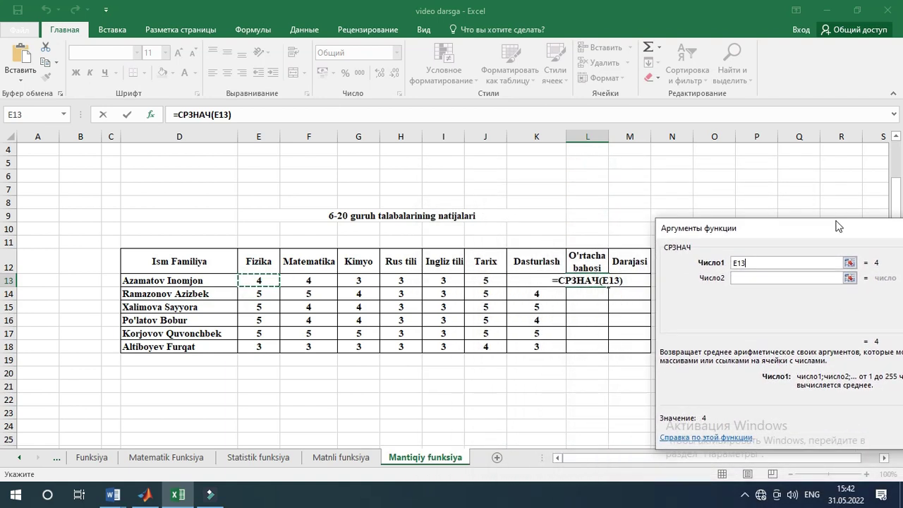
left_click_drag(266, 280, 536, 280)
left_click_drag(782, 227, 632, 212)
left_click(784, 416)
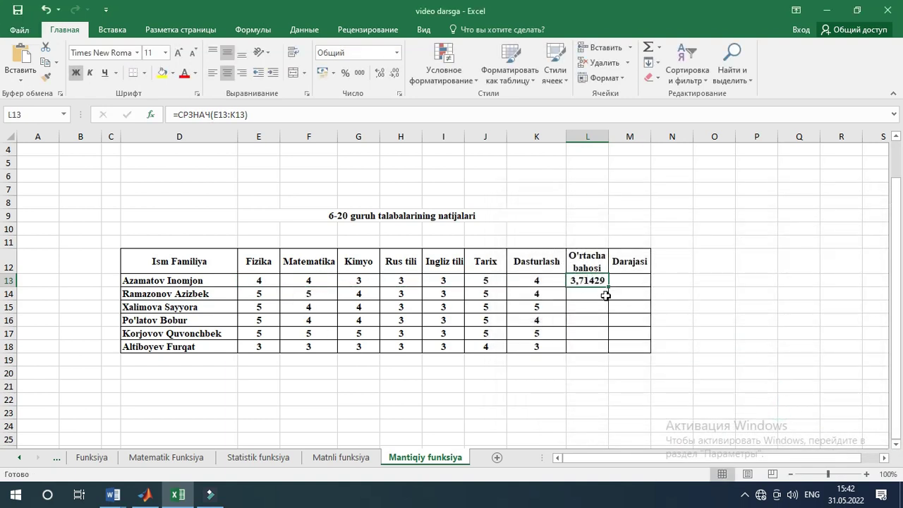
left_click_drag(609, 287, 606, 347)
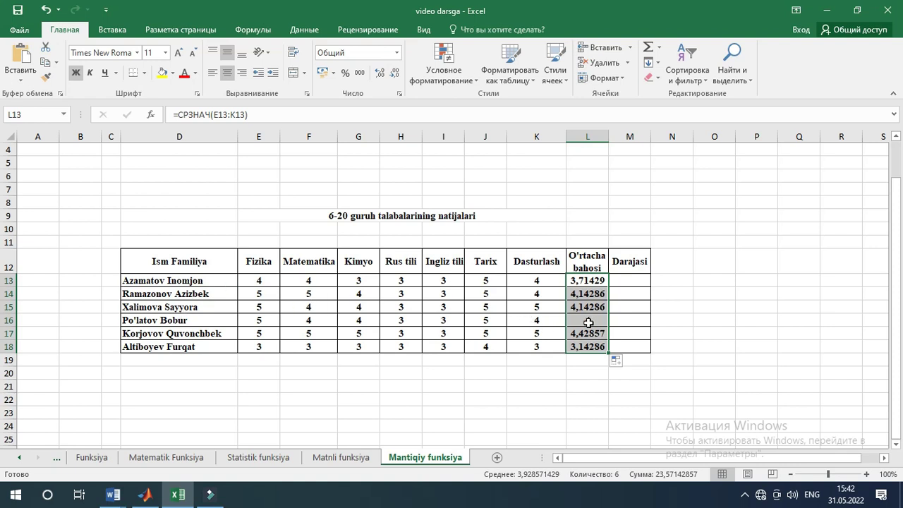
left_click(627, 281)
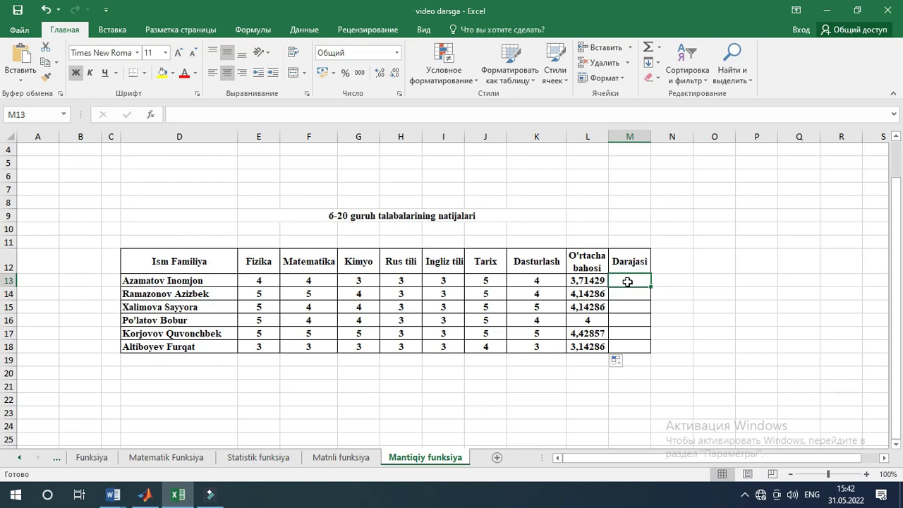
- Start a formula in M13 and choose ЕСЛИ from the Логические category
type("=")
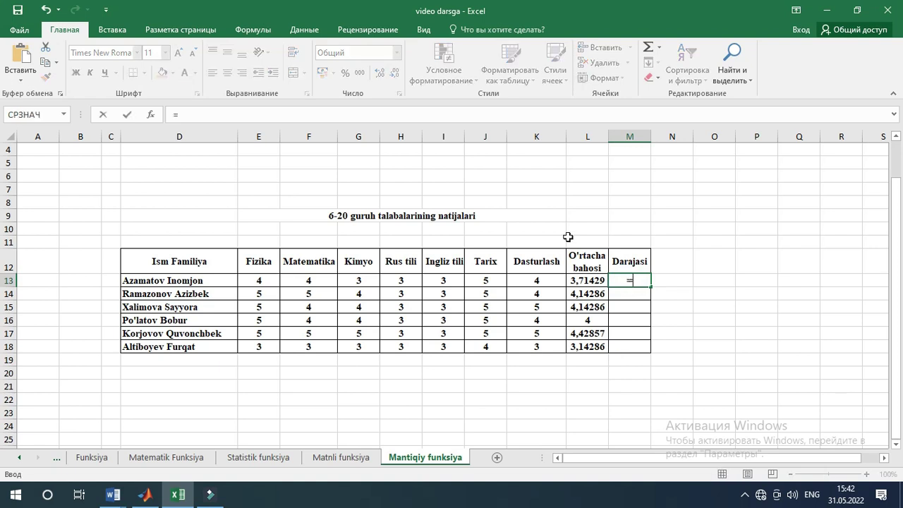
left_click(150, 115)
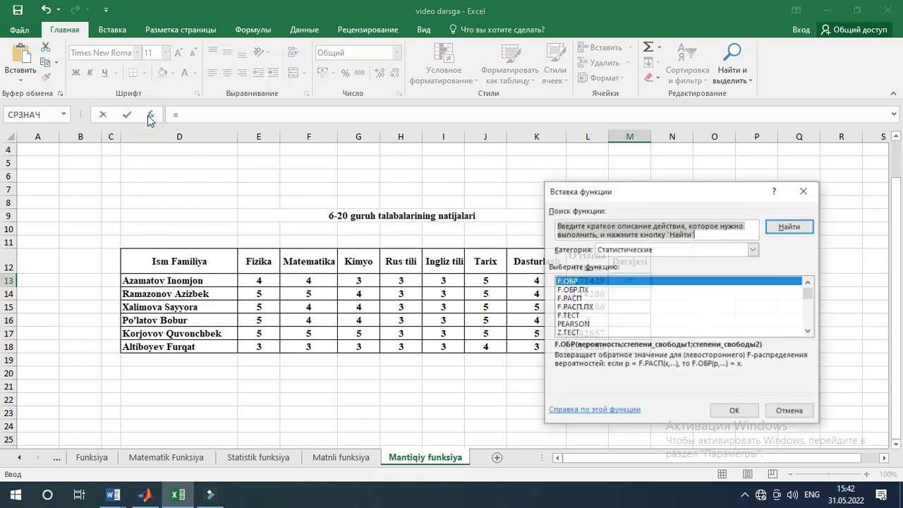
left_click(754, 252)
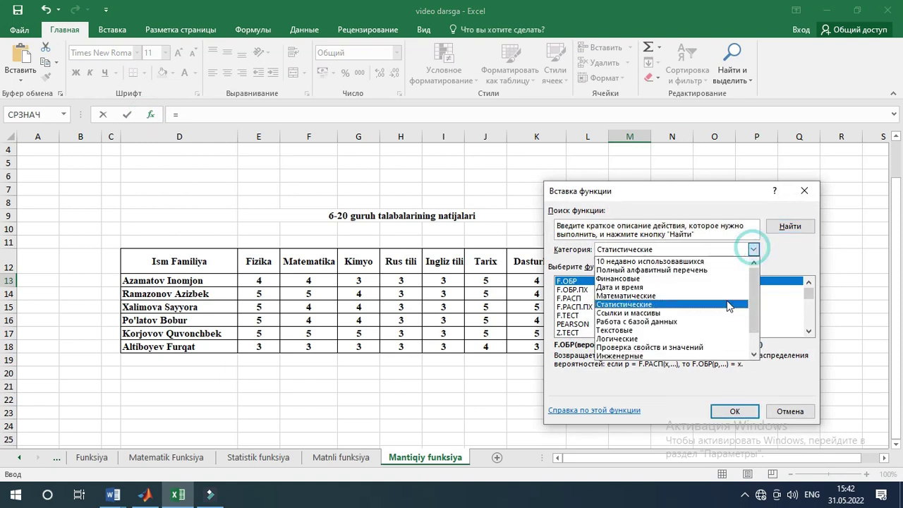
left_click(645, 341)
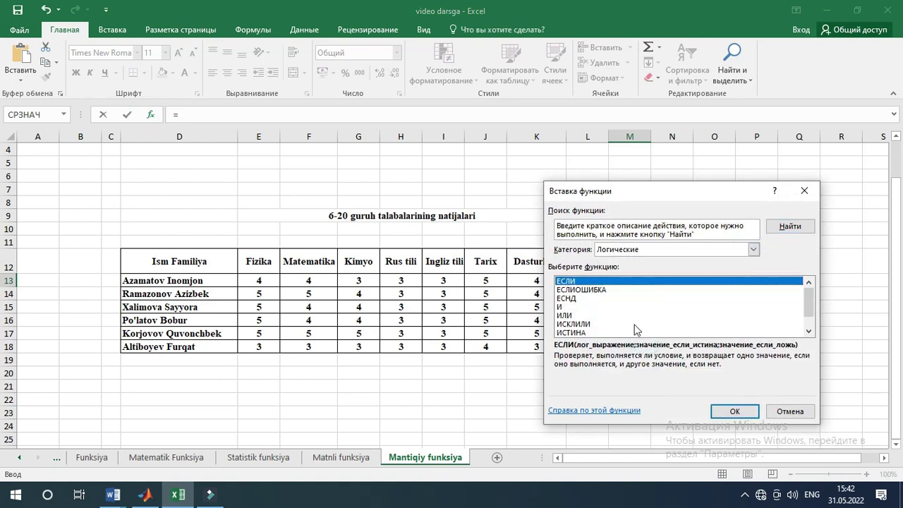
left_click(732, 411)
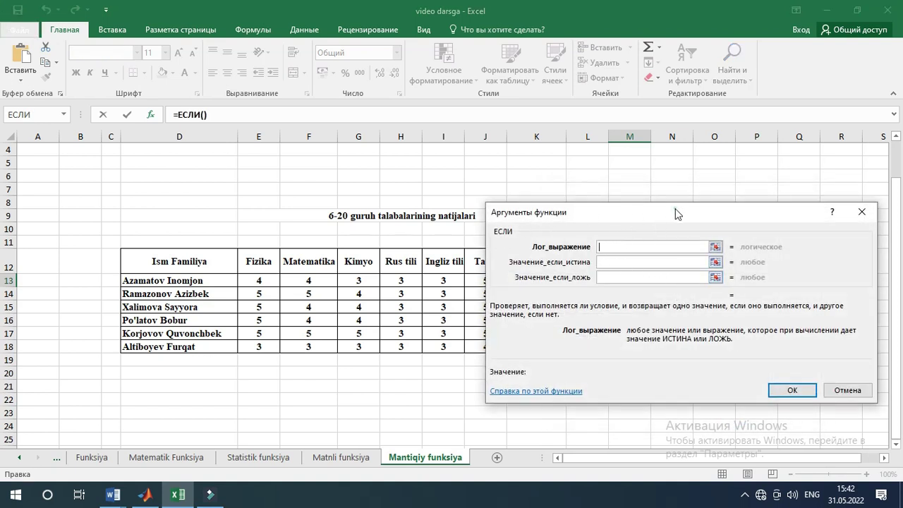
- Enter condition L13>=5 with results "A'lo" and "yaxshi", giving yaxshi
left_click_drag(676, 213, 292, 187)
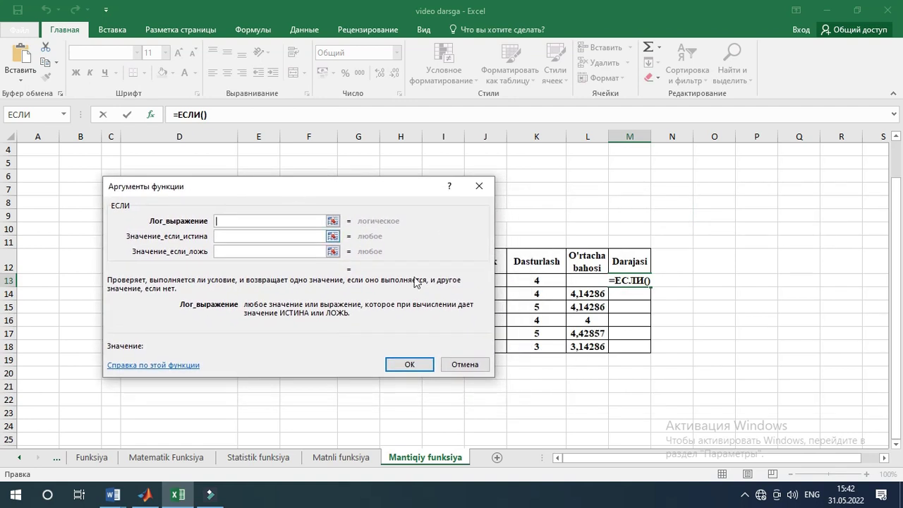
left_click(573, 282)
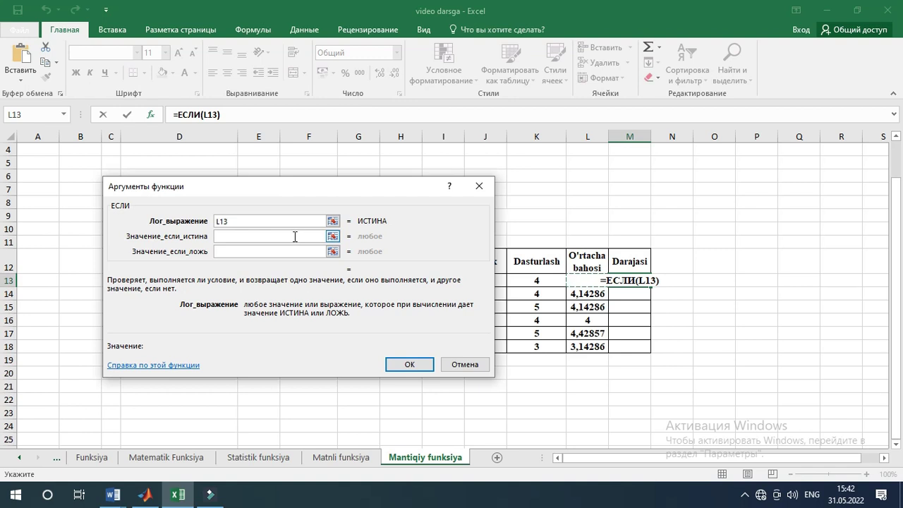
type(">=")
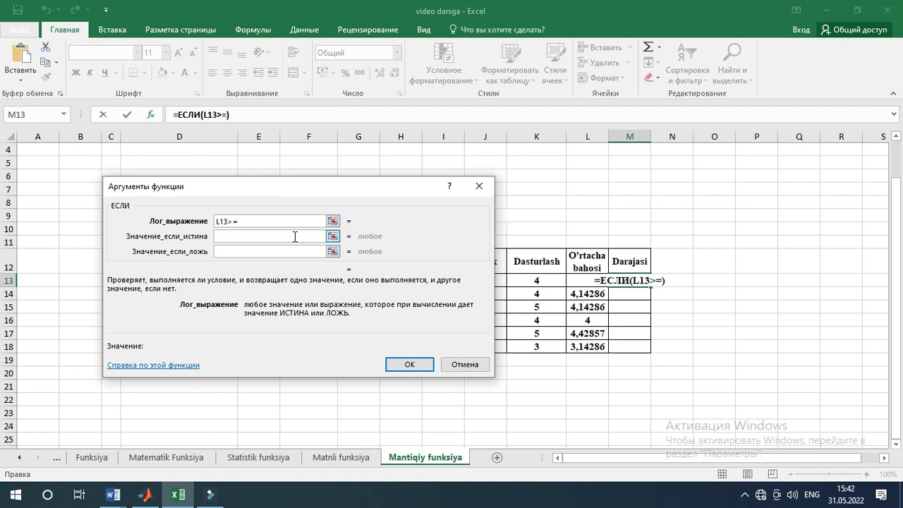
type("5")
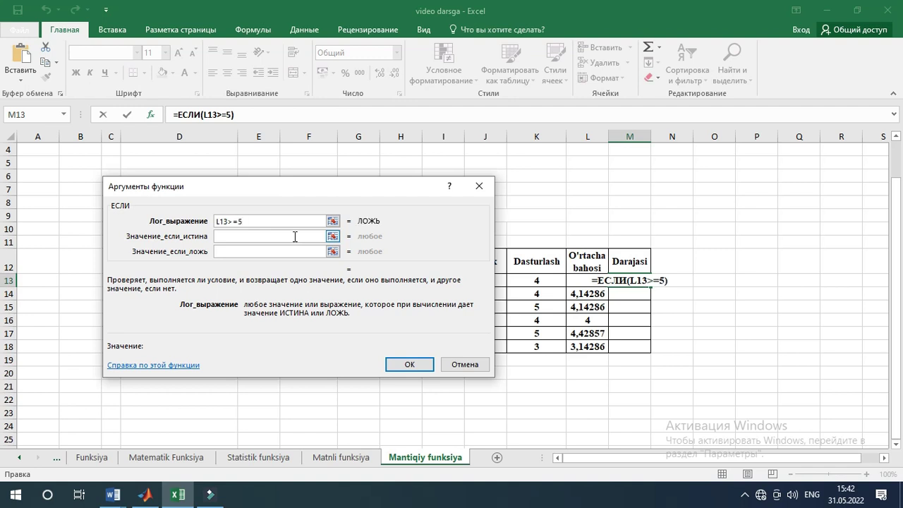
left_click(282, 237)
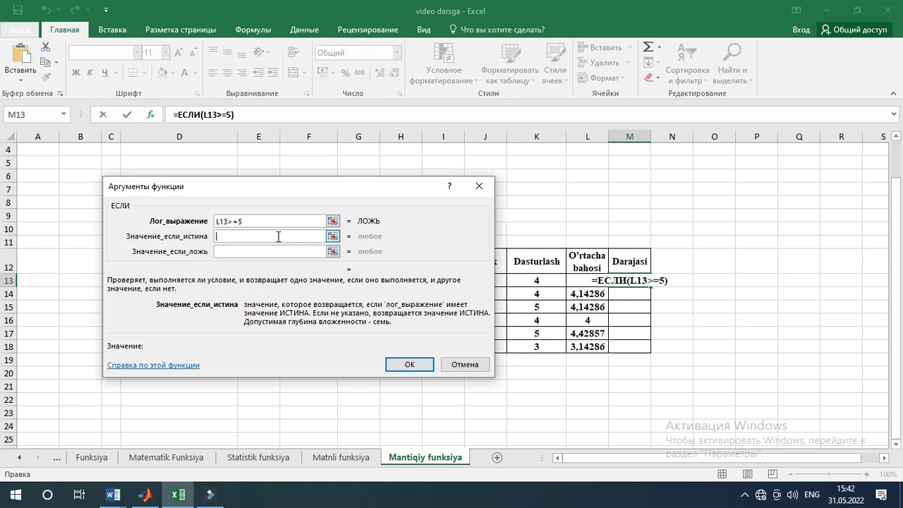
type("A'lo")
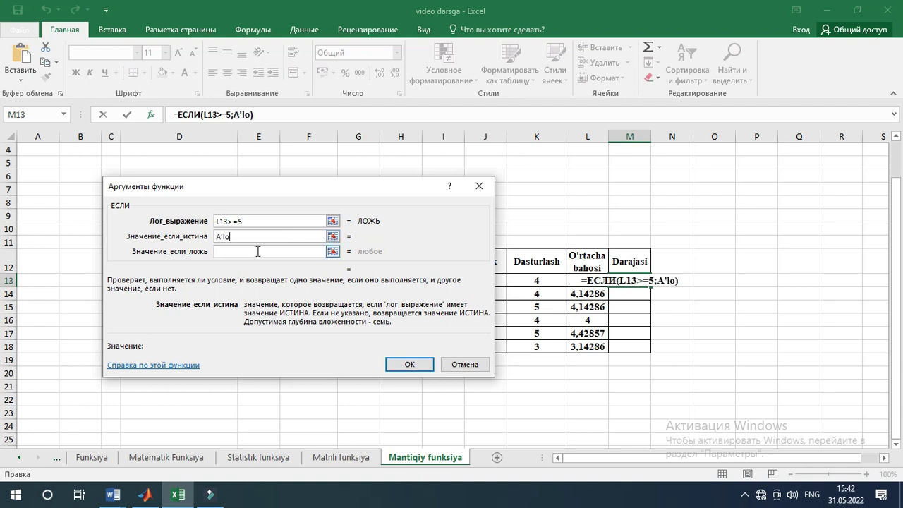
left_click(257, 251)
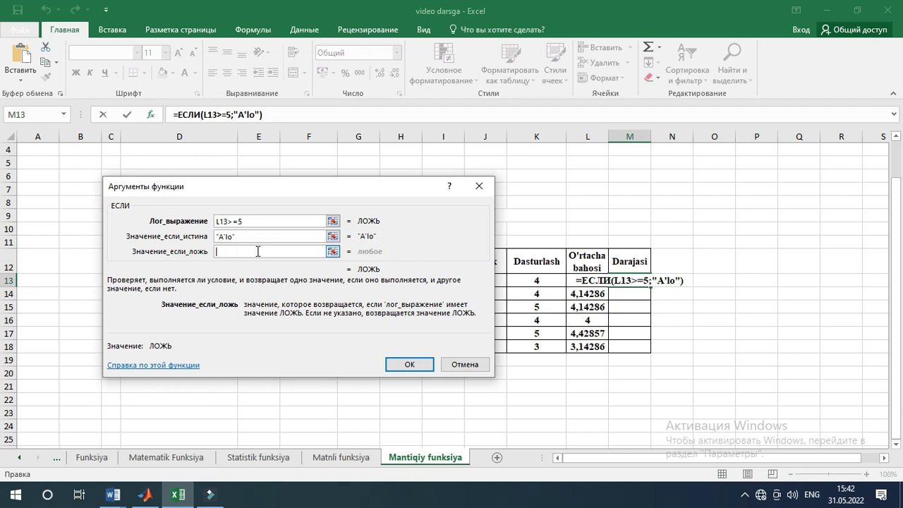
type("yaxshi")
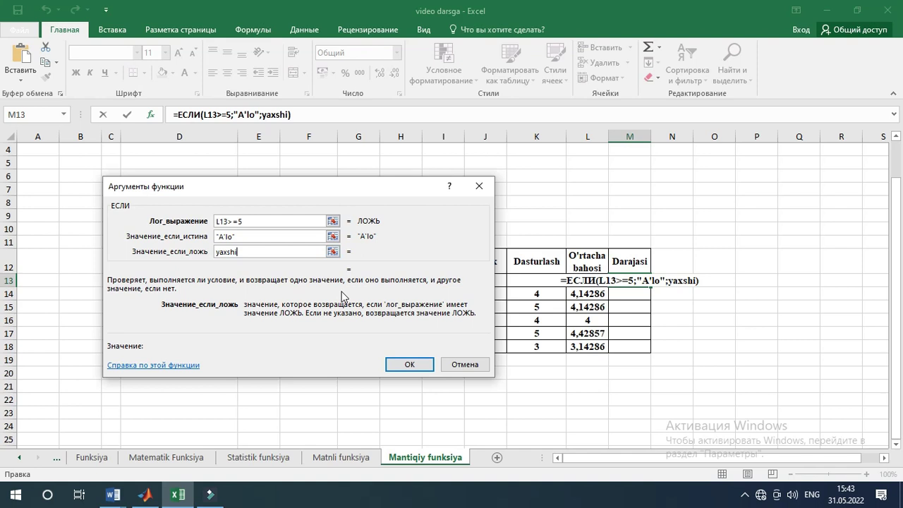
left_click(409, 364)
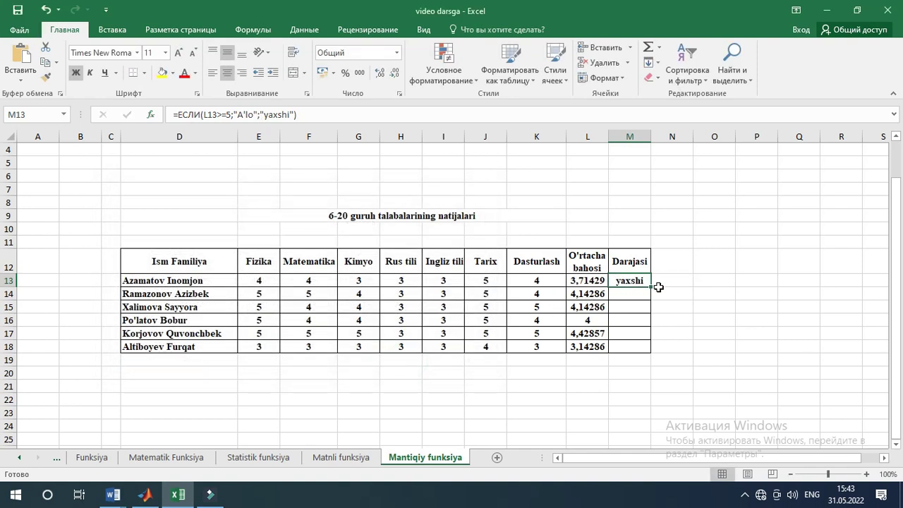
- Fill the grade down to M18, then set H17 and I17 to 5, making row 17 A'lo
left_click_drag(651, 287, 652, 352)
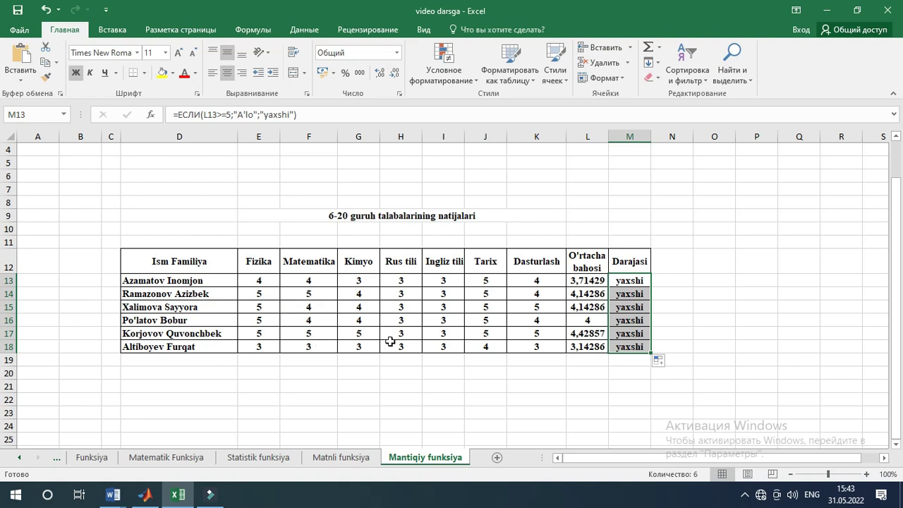
left_click(411, 336)
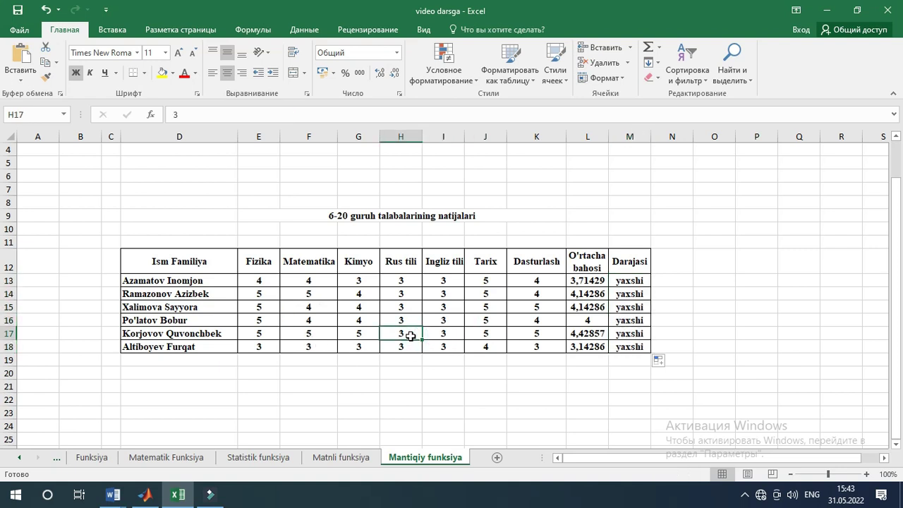
type("5")
left_click(459, 336)
type("5")
key("Return")
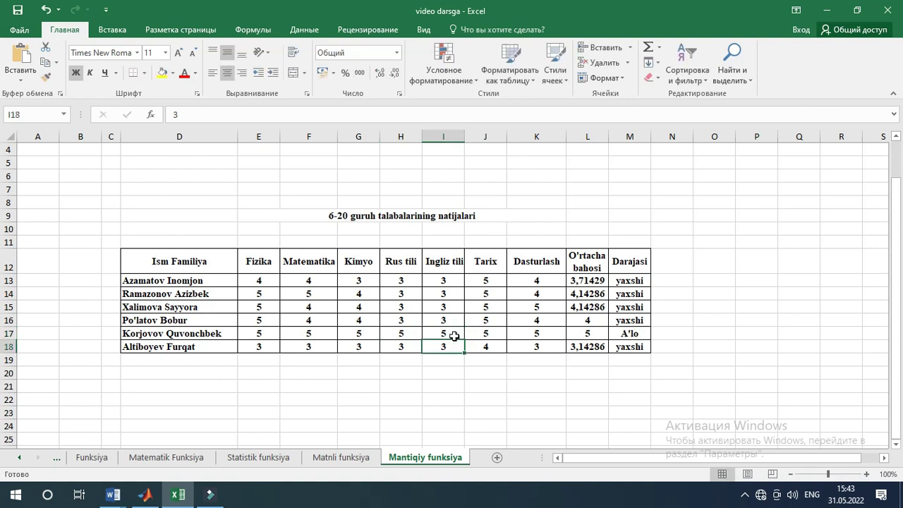